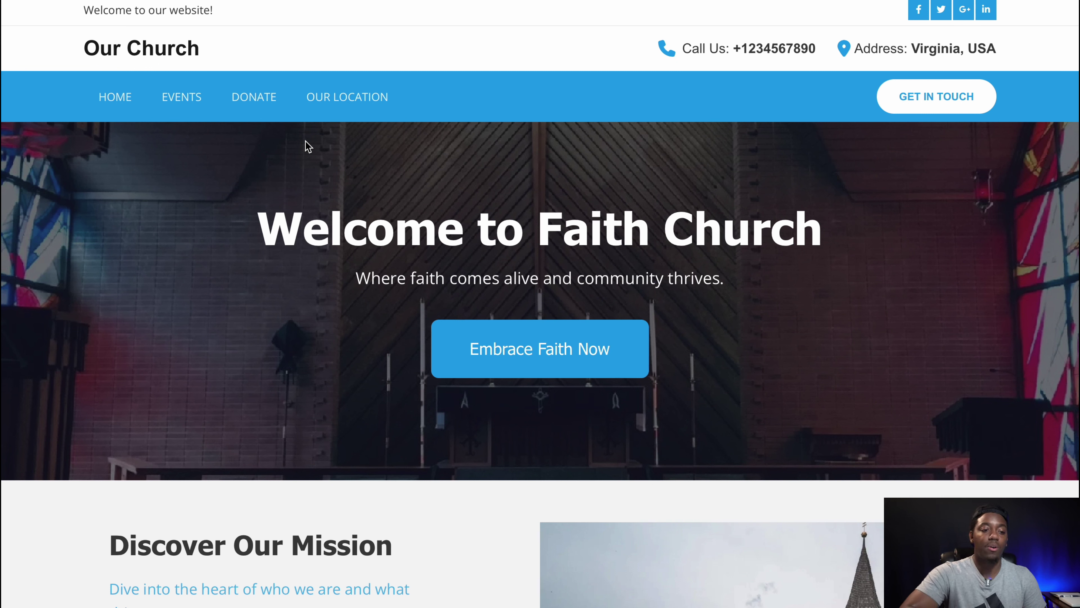
# Scroll up and down through the live church site to review its sections
pyautogui.scroll(-3, 336, 202)
pyautogui.scroll(-2, 336, 202)
pyautogui.scroll(5, 336, 201)
pyautogui.scroll(-3, 336, 201)
pyautogui.scroll(-1, 336, 202)
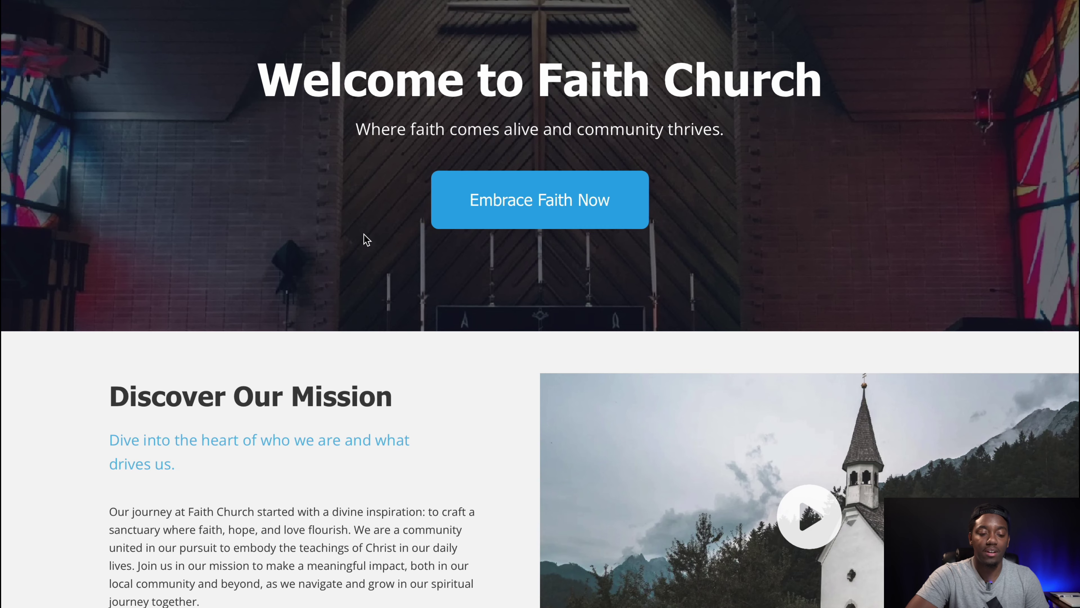
pyautogui.scroll(1, 364, 234)
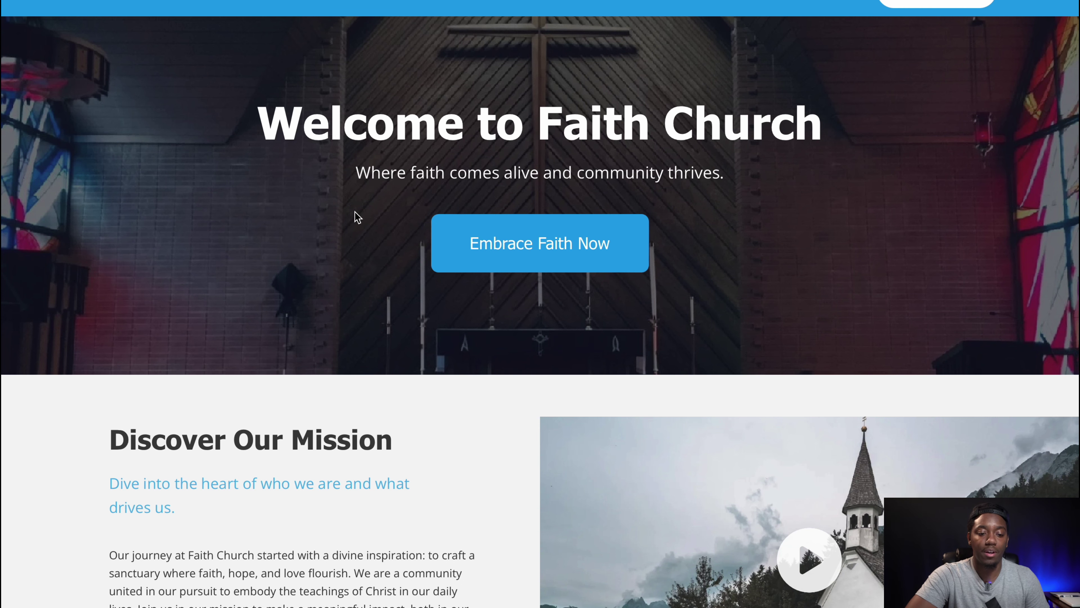
pyautogui.scroll(-2, 366, 208)
pyautogui.scroll(-10, 347, 232)
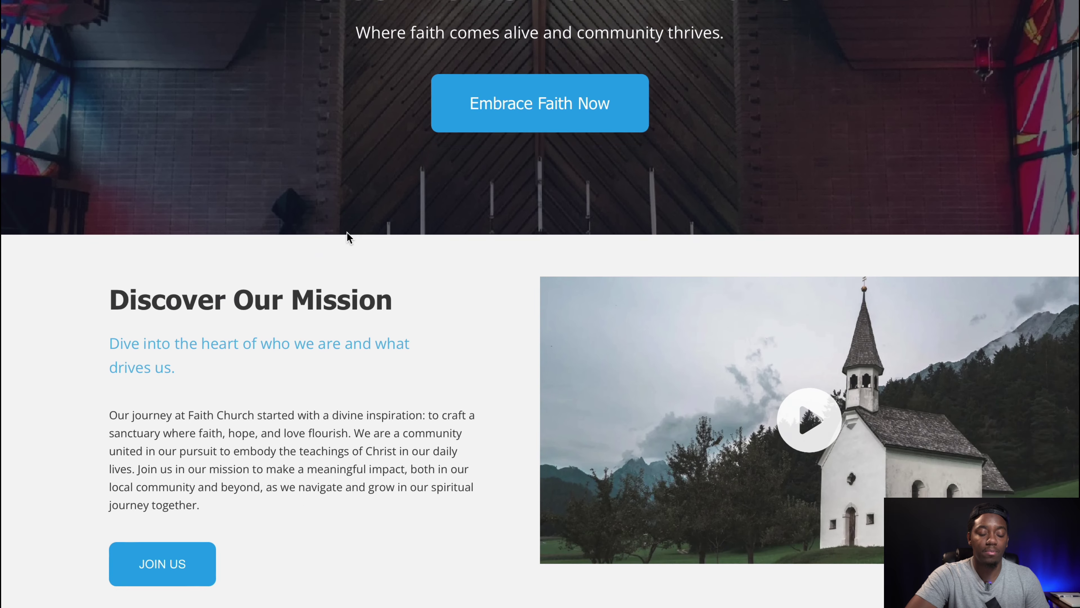
pyautogui.scroll(-2, 347, 232)
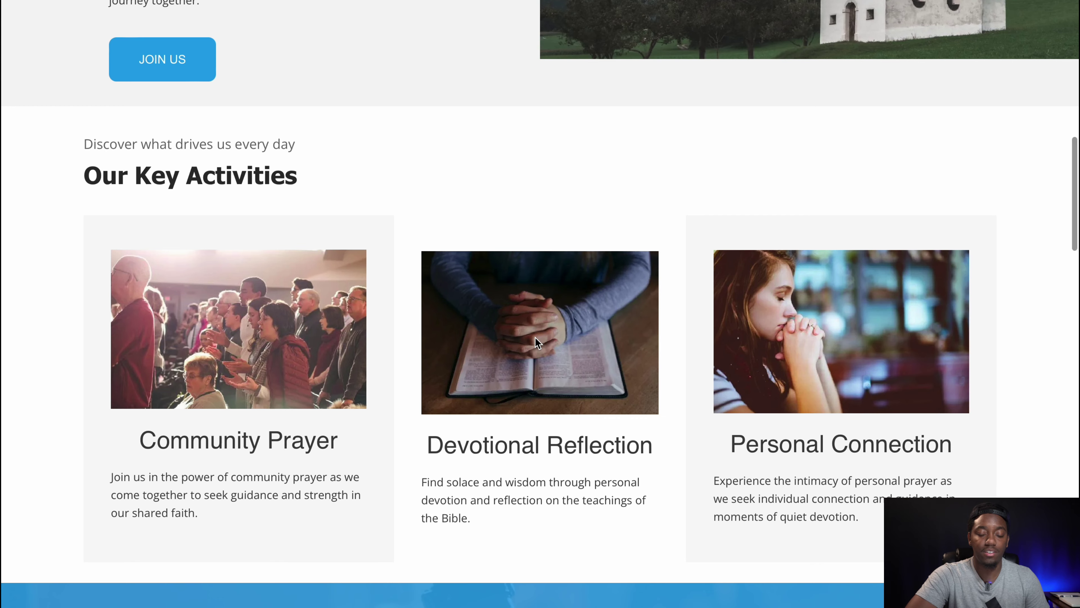
pyautogui.scroll(15, 535, 337)
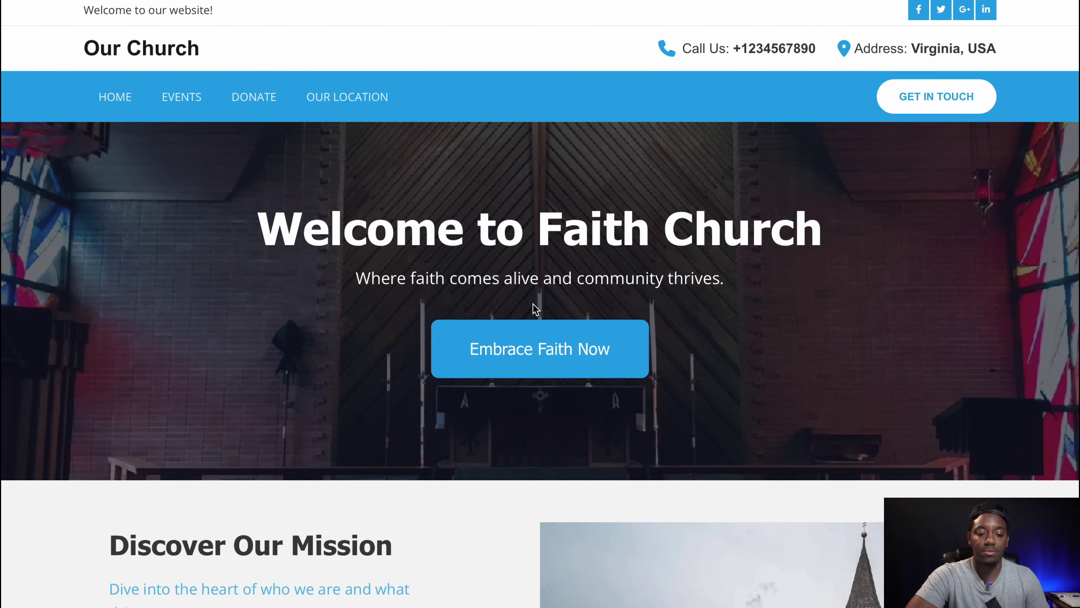
pyautogui.scroll(-10, 534, 304)
pyautogui.scroll(-1, 533, 303)
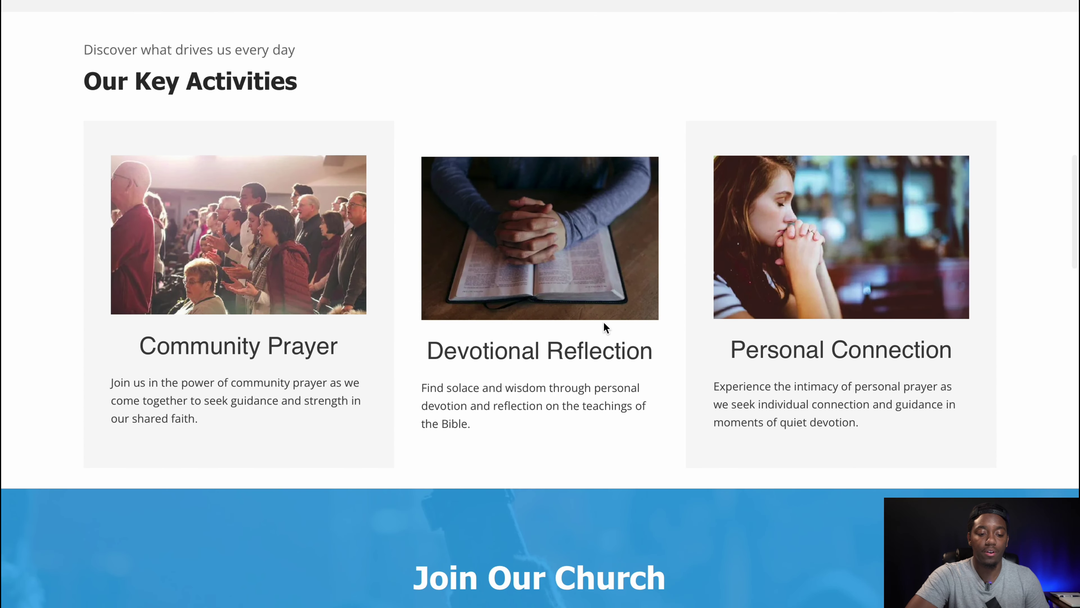
pyautogui.scroll(-5, 558, 339)
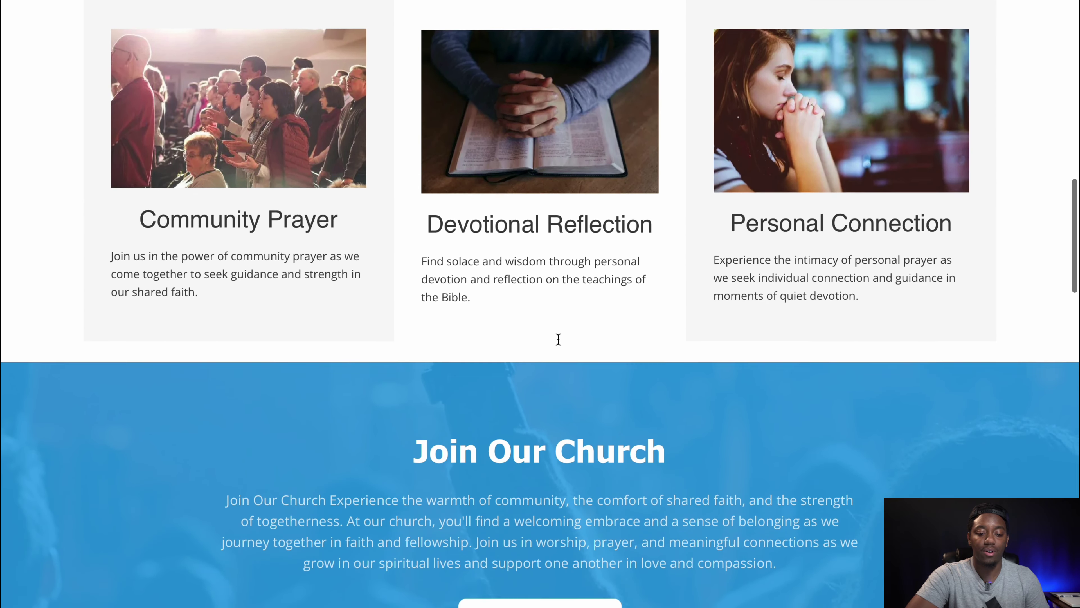
pyautogui.scroll(-20, 663, 231)
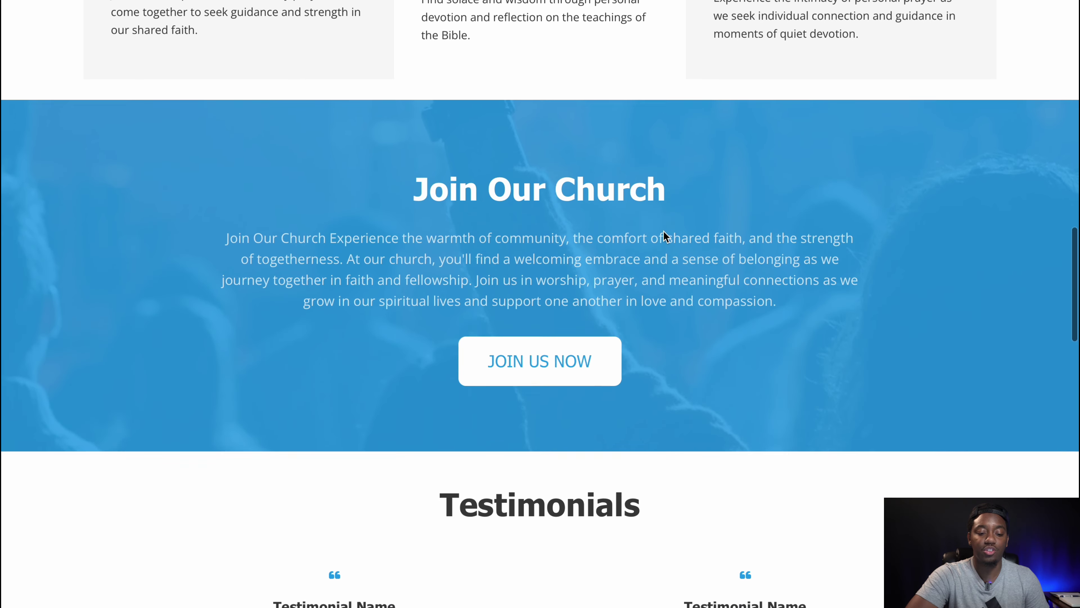
pyautogui.scroll(20, 596, 156)
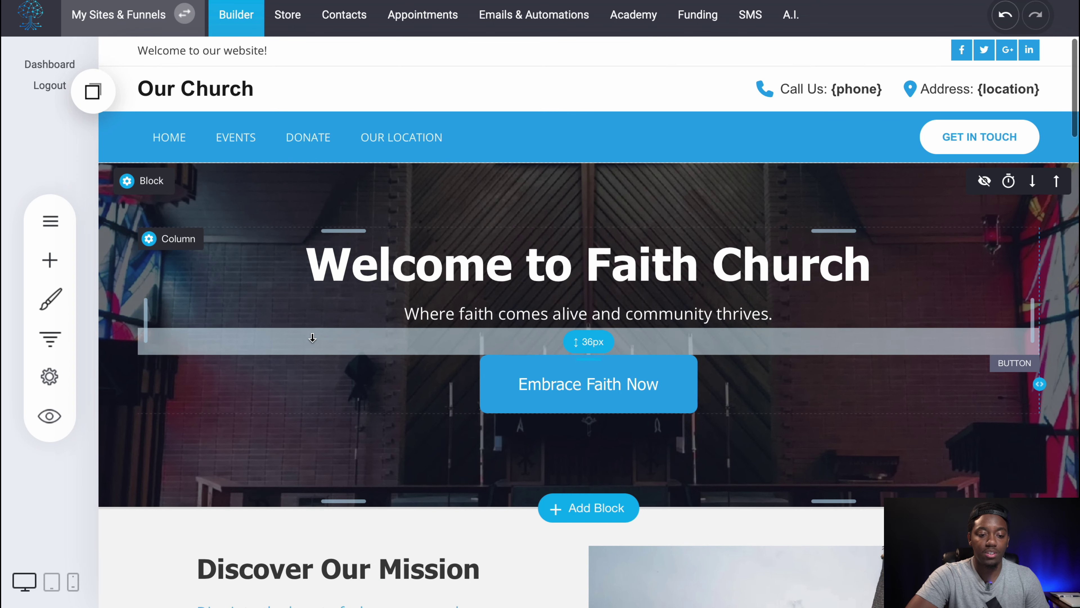
# Replace 'Faith' in the hero heading so it reads 'Welcome to Faith Church', then save
pyautogui.scroll(-3, 312, 337)
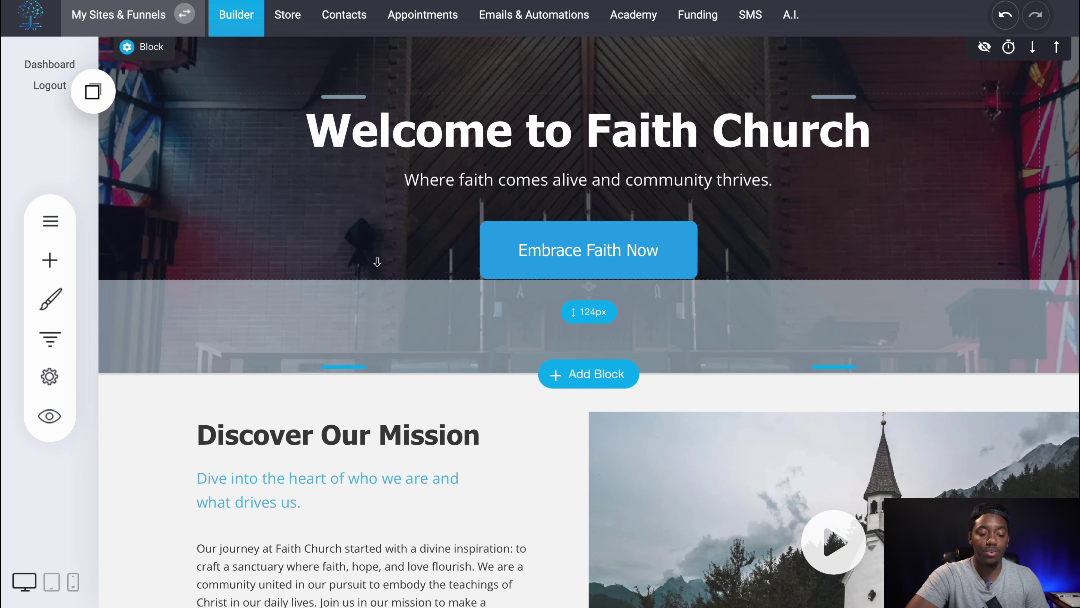
pyautogui.click(586, 132)
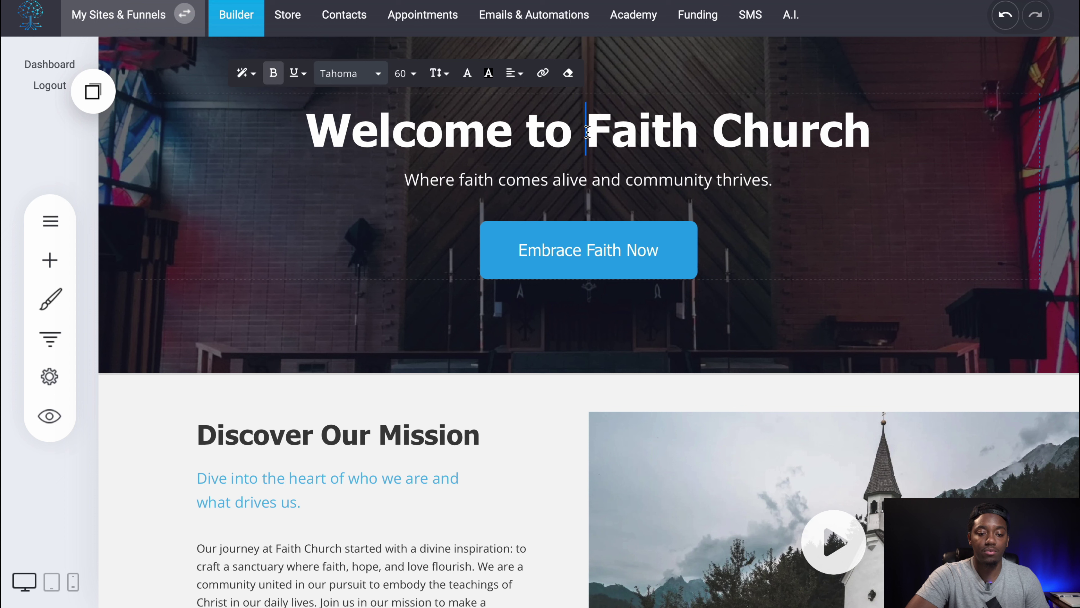
pyautogui.moveTo(587, 132); pyautogui.dragTo(691, 128)
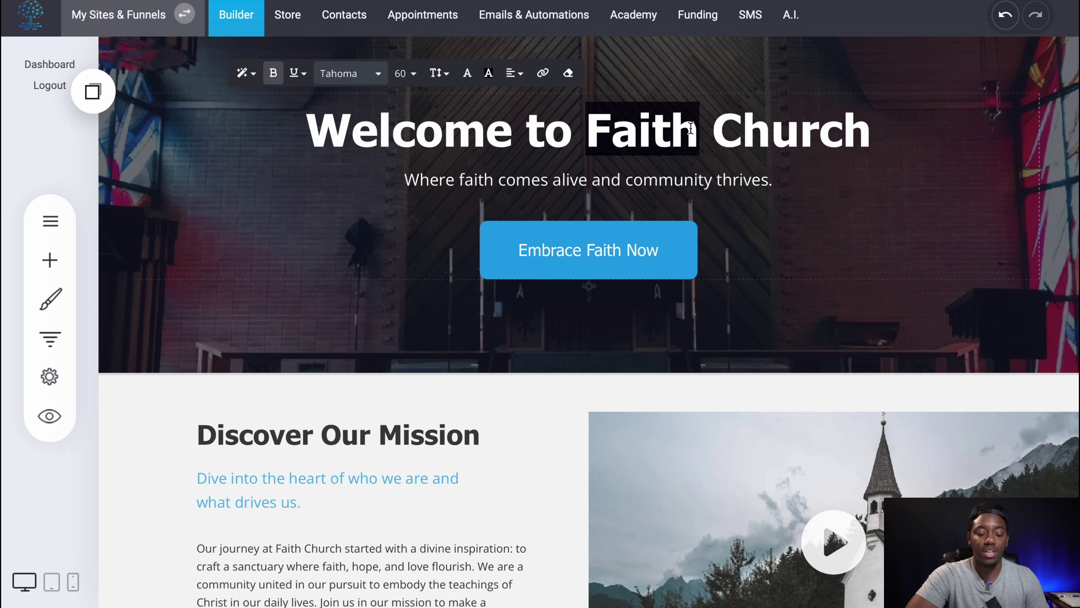
pyautogui.write('ytyu')
pyautogui.press('BackSpace')
pyautogui.press('BackSpace')
pyautogui.press('BackSpace')
pyautogui.press('BackSpace')
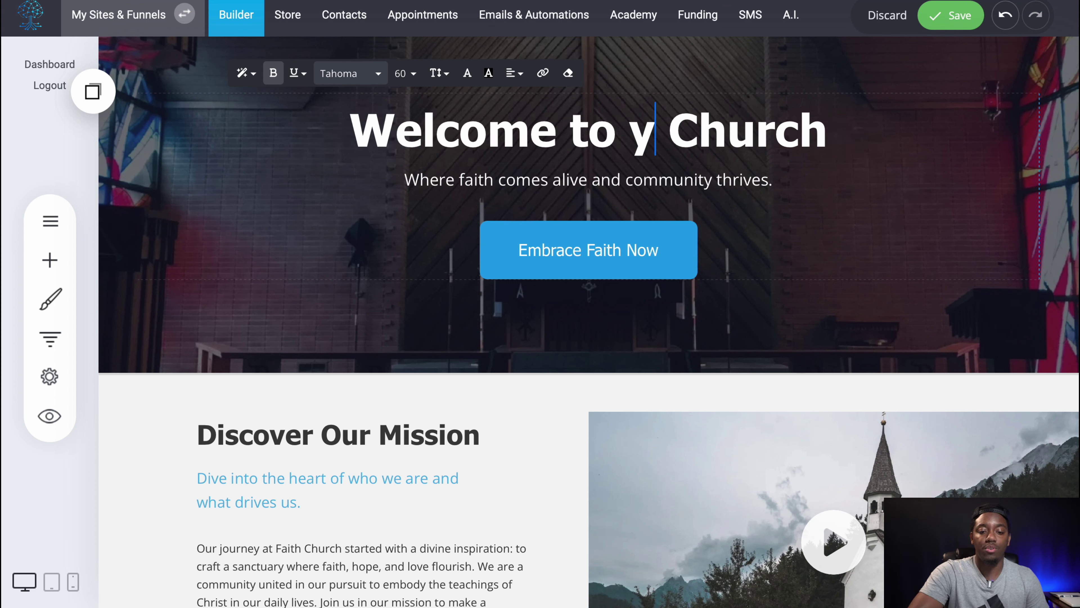
pyautogui.write('Faith')
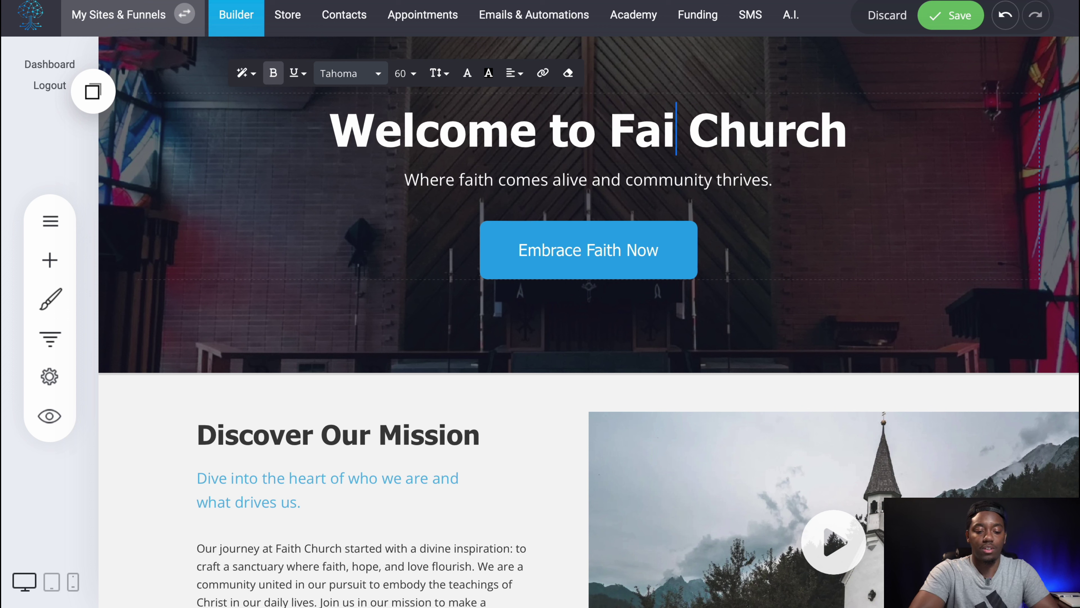
pyautogui.click(963, 17)
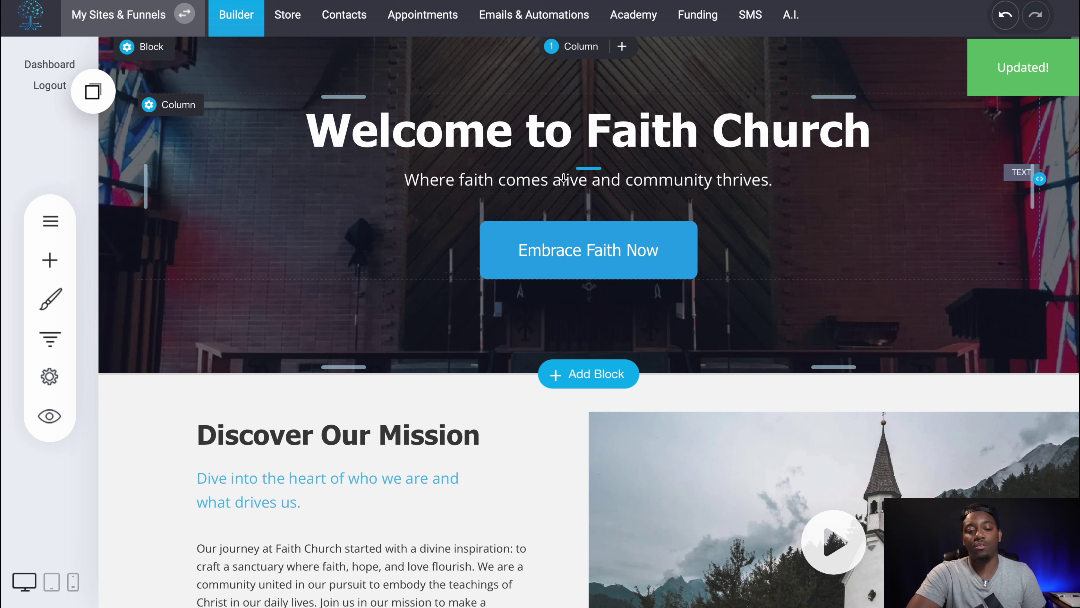
pyautogui.scroll(-3, 539, 188)
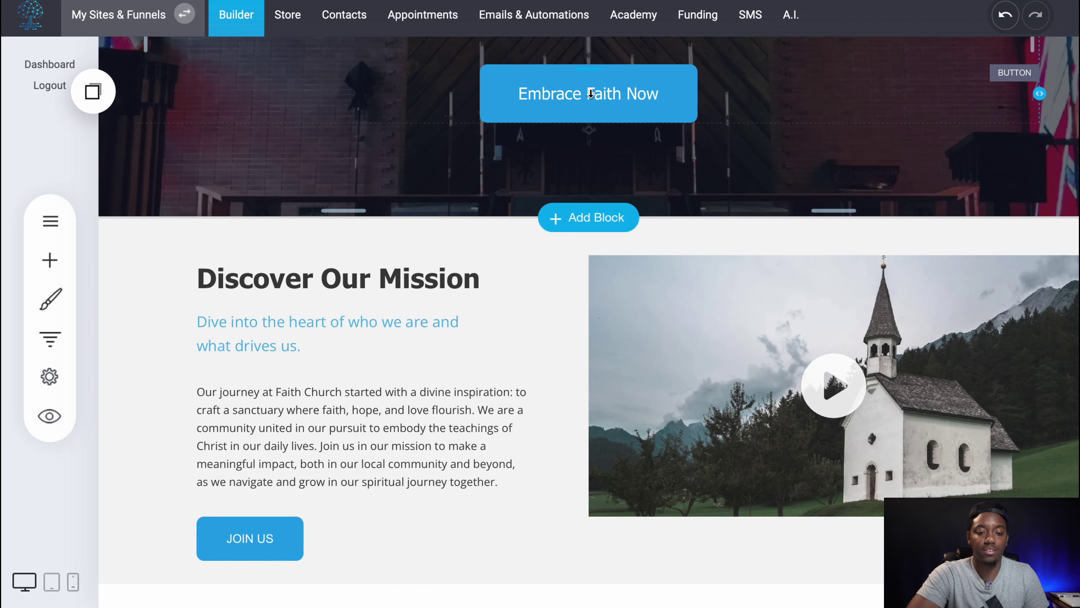
pyautogui.click(590, 94)
pyautogui.scroll(2, 591, 94)
pyautogui.click(170, 123)
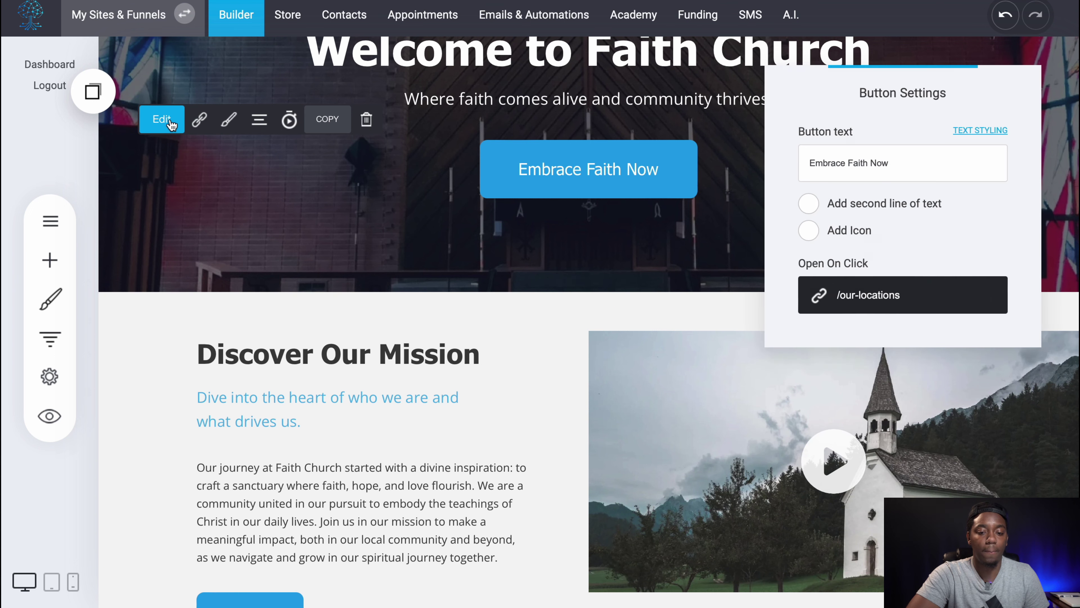
pyautogui.click(479, 230)
pyautogui.scroll(-6, 478, 233)
pyautogui.scroll(1, 815, 147)
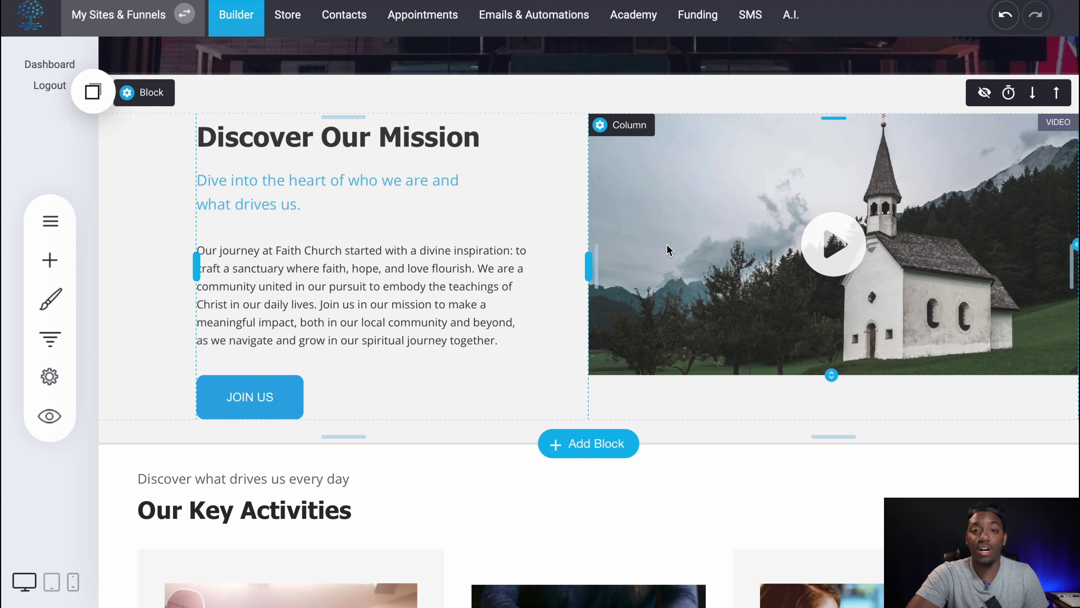
pyautogui.click(712, 217)
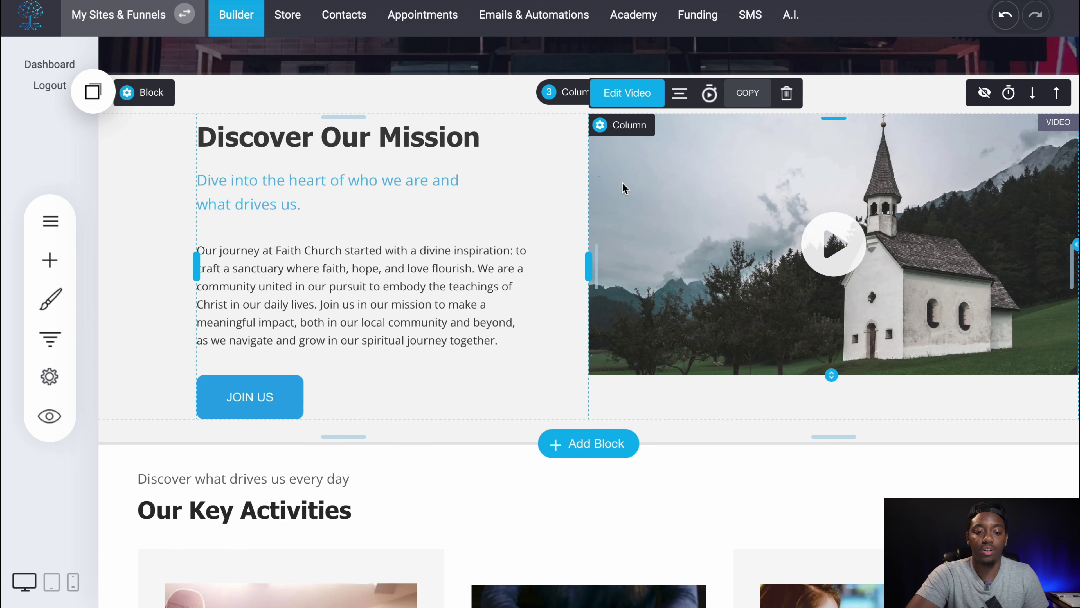
pyautogui.scroll(1, 622, 187)
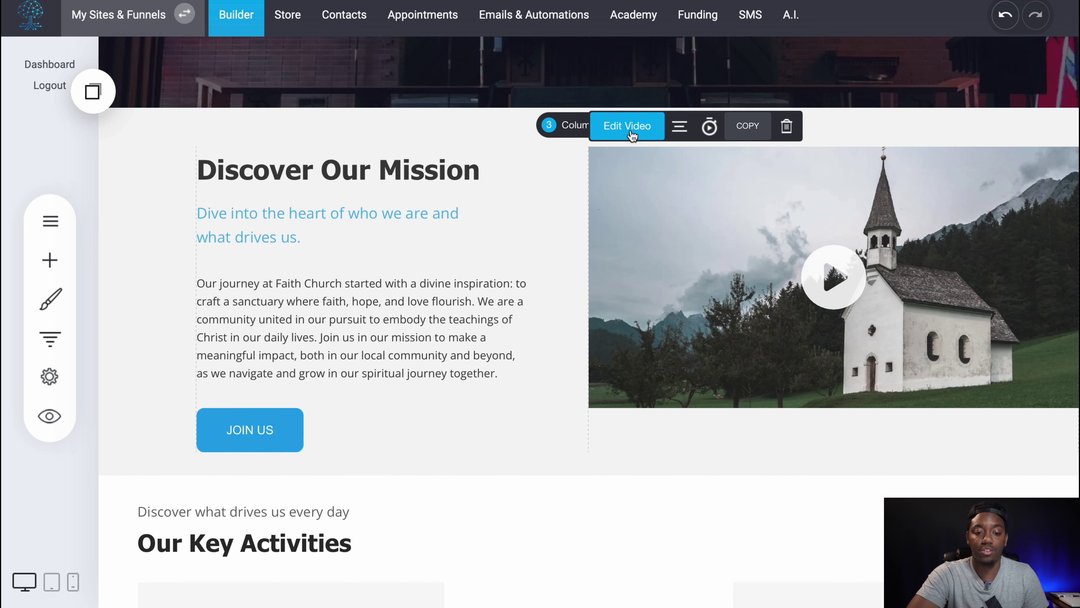
pyautogui.click(633, 131)
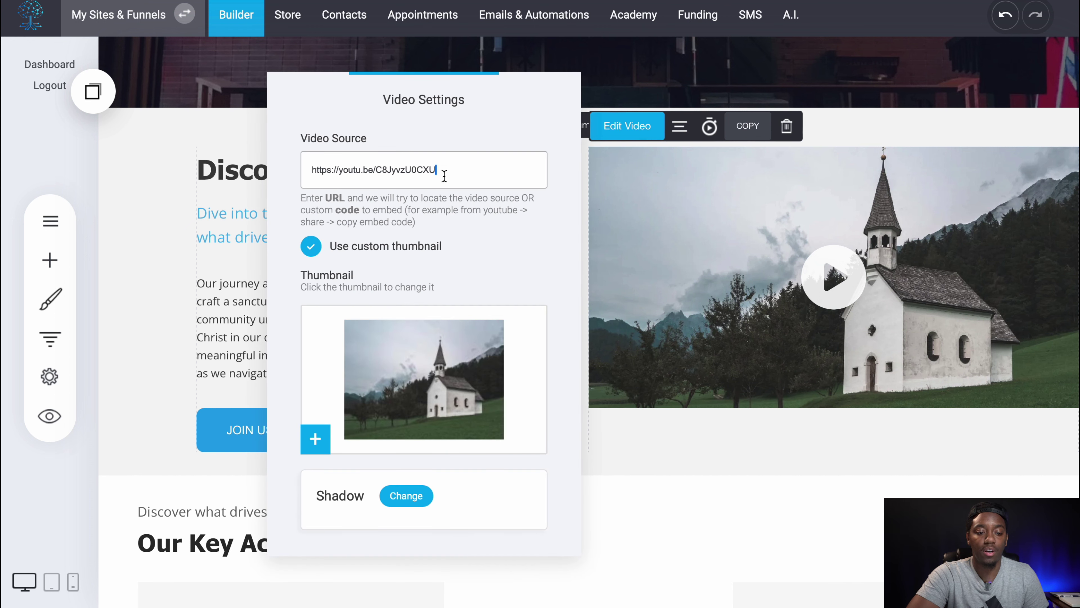
pyautogui.click(432, 169)
pyautogui.click(629, 282)
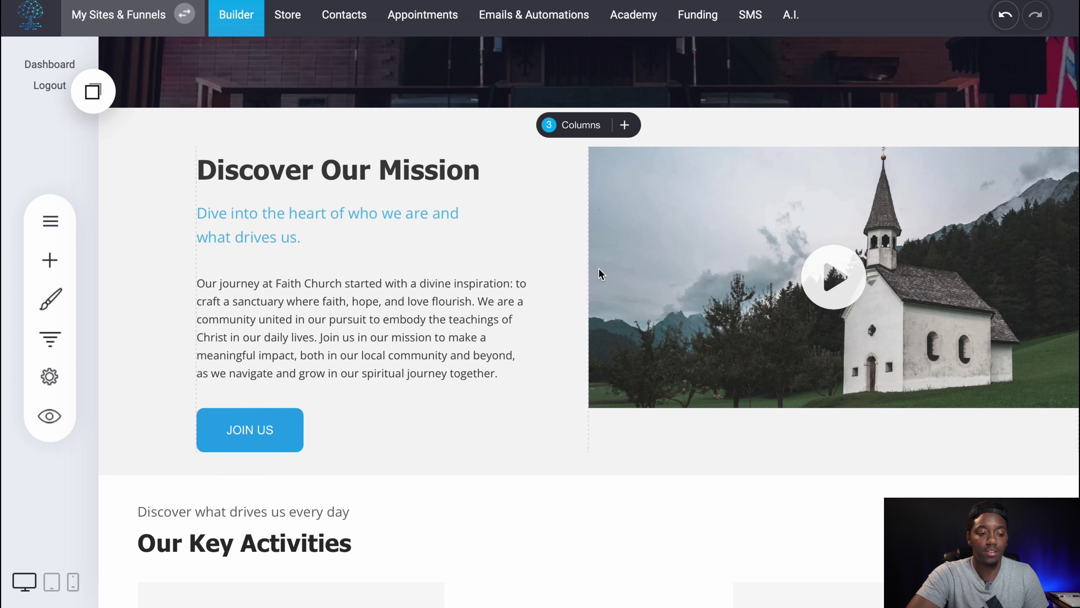
# Add an Image element below the church video, close the File Manager without a picture, and save
pyautogui.click(51, 262)
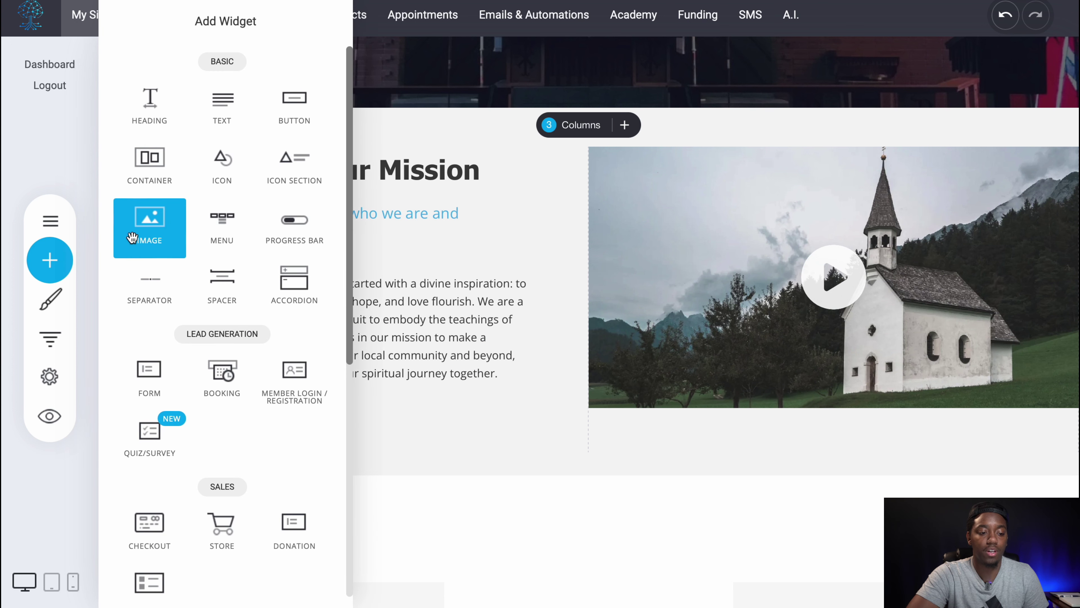
pyautogui.moveTo(151, 231); pyautogui.dragTo(729, 377)
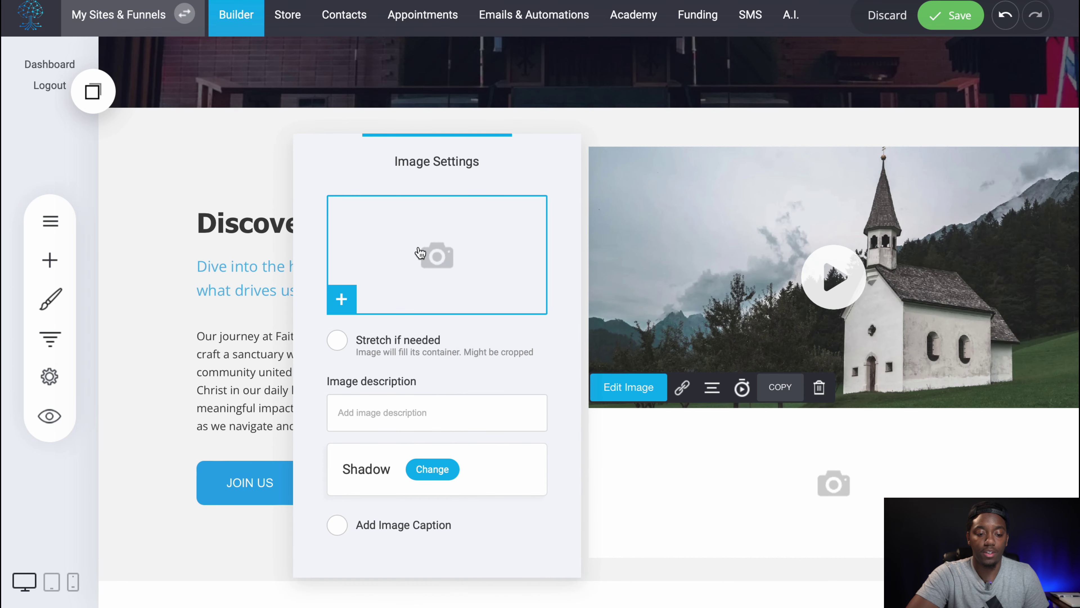
pyautogui.click(432, 267)
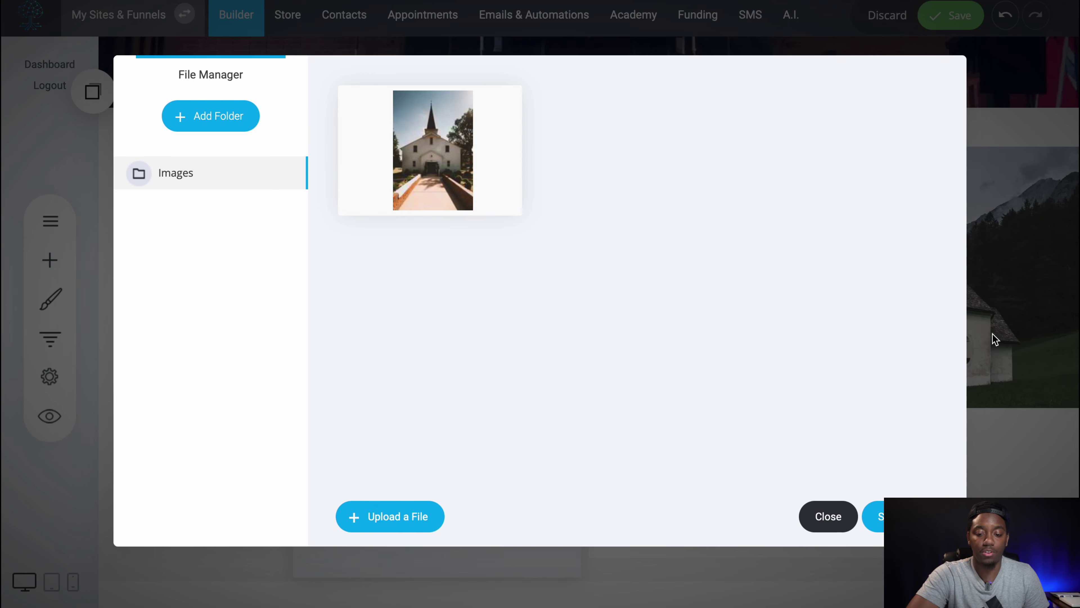
pyautogui.click(829, 518)
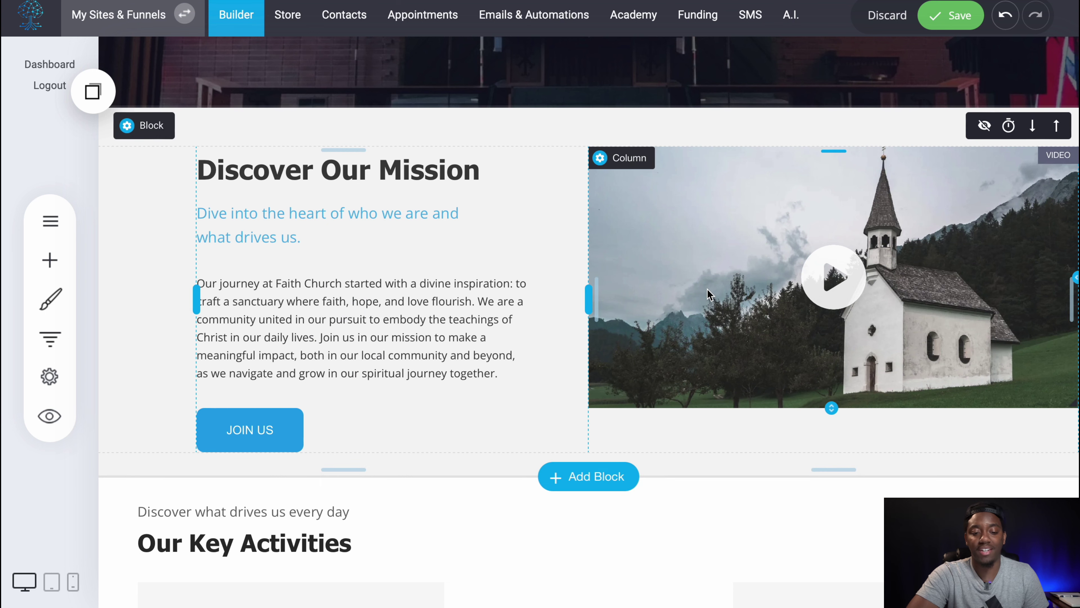
pyautogui.click(951, 15)
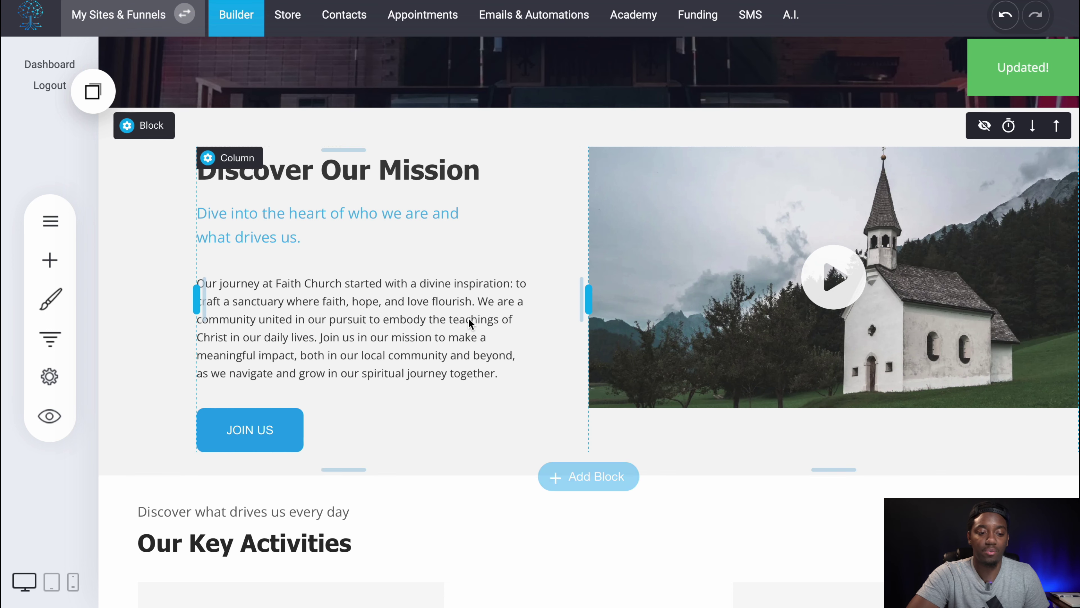
pyautogui.scroll(-4, 459, 340)
pyautogui.scroll(2, 357, 337)
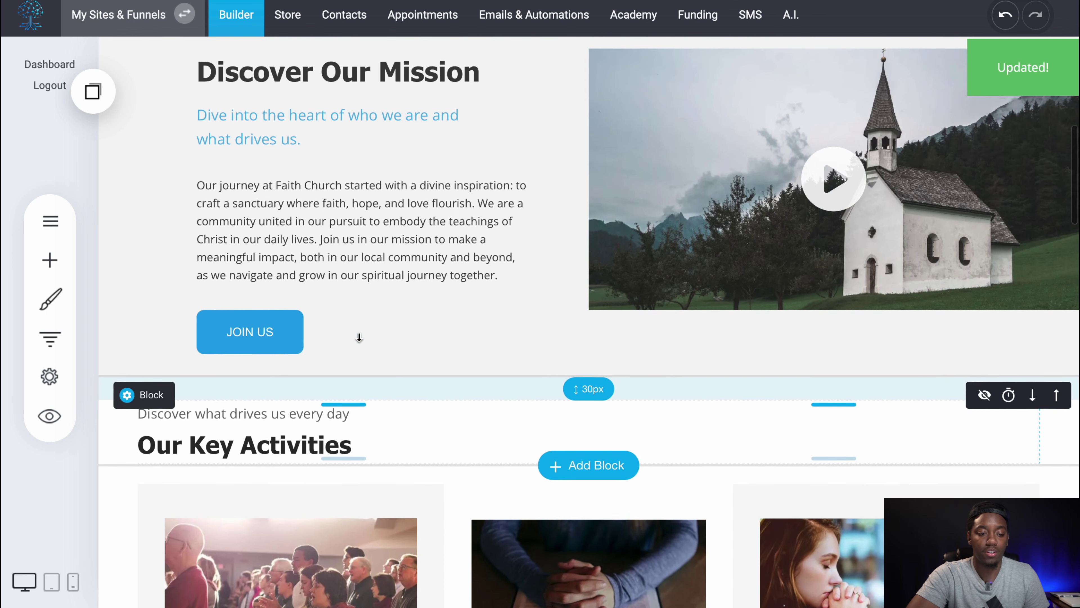
pyautogui.scroll(-2, 360, 337)
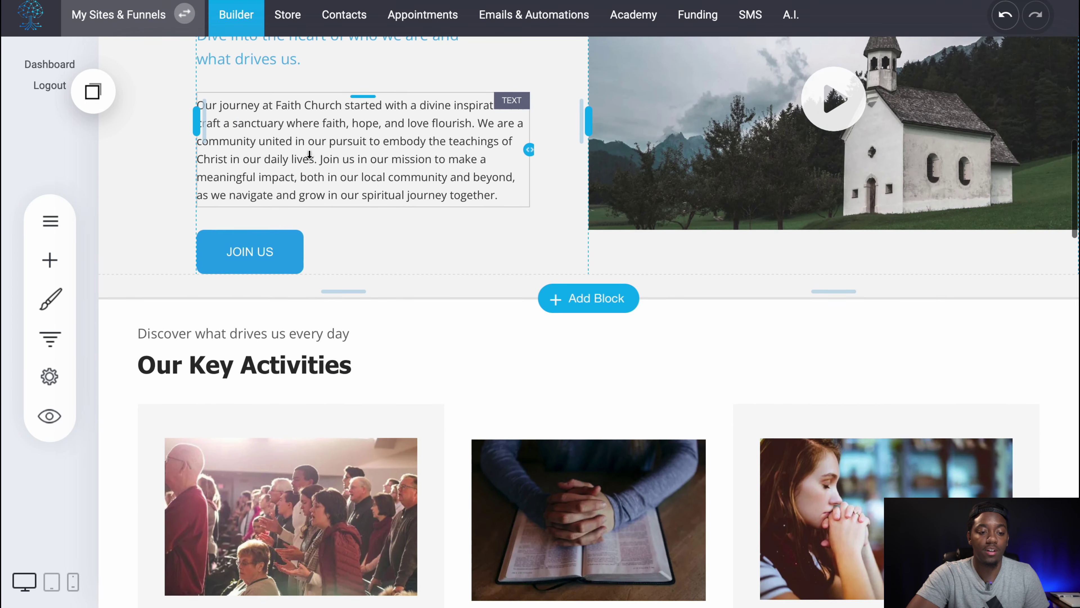
pyautogui.scroll(1, 309, 154)
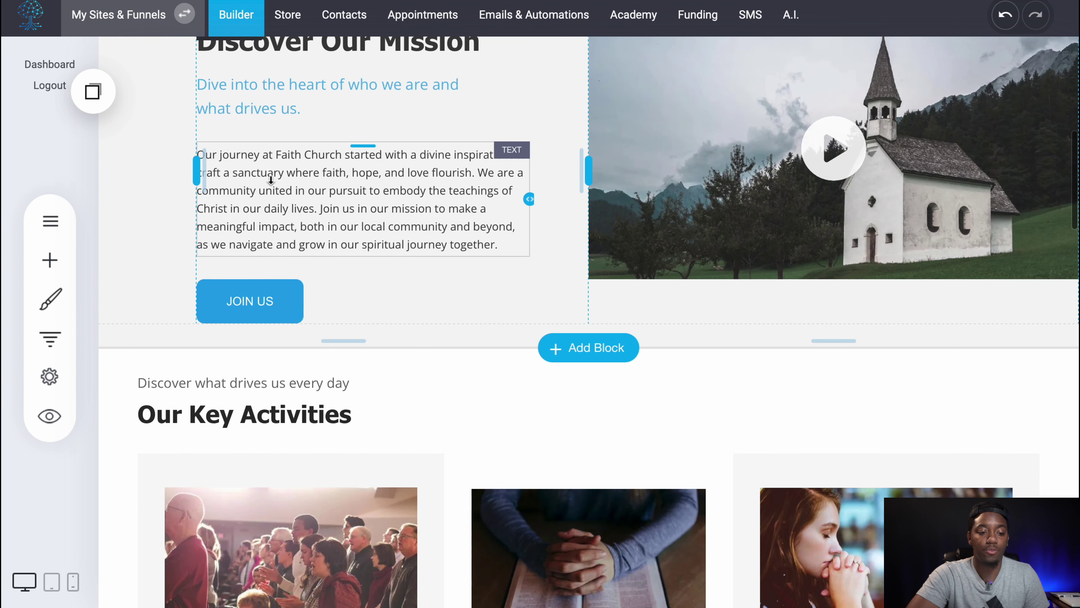
pyautogui.click(304, 166)
pyautogui.click(305, 166)
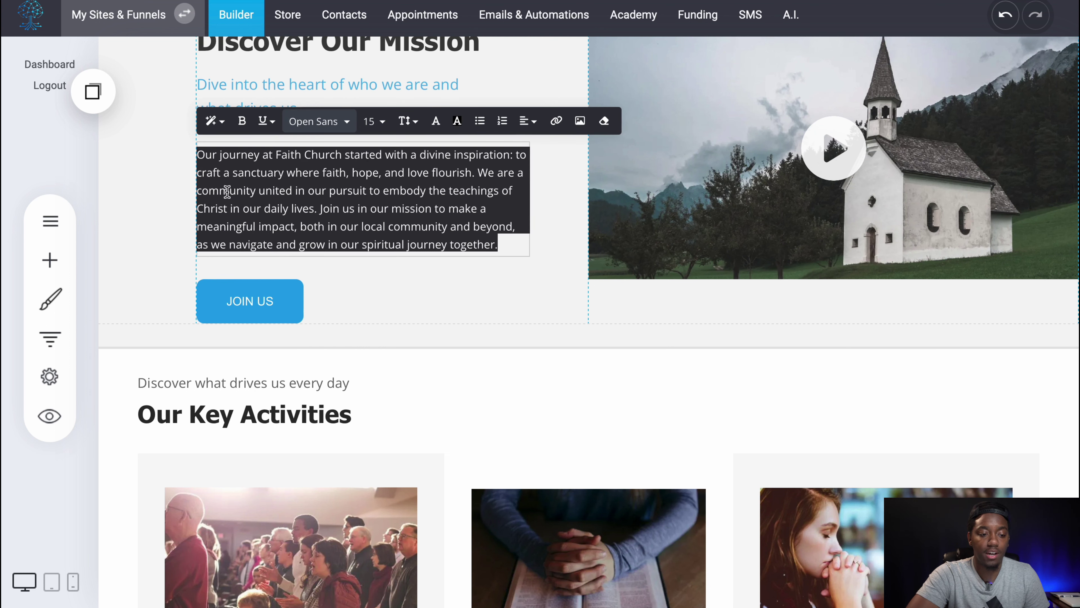
pyautogui.click(181, 202)
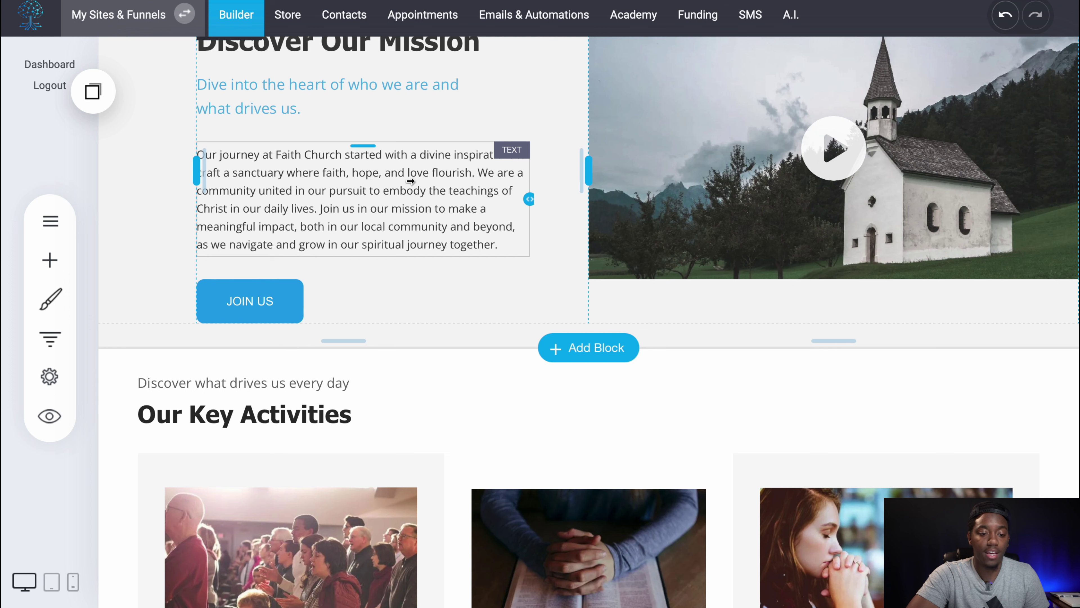
pyautogui.doubleClick(338, 199)
pyautogui.click(562, 181)
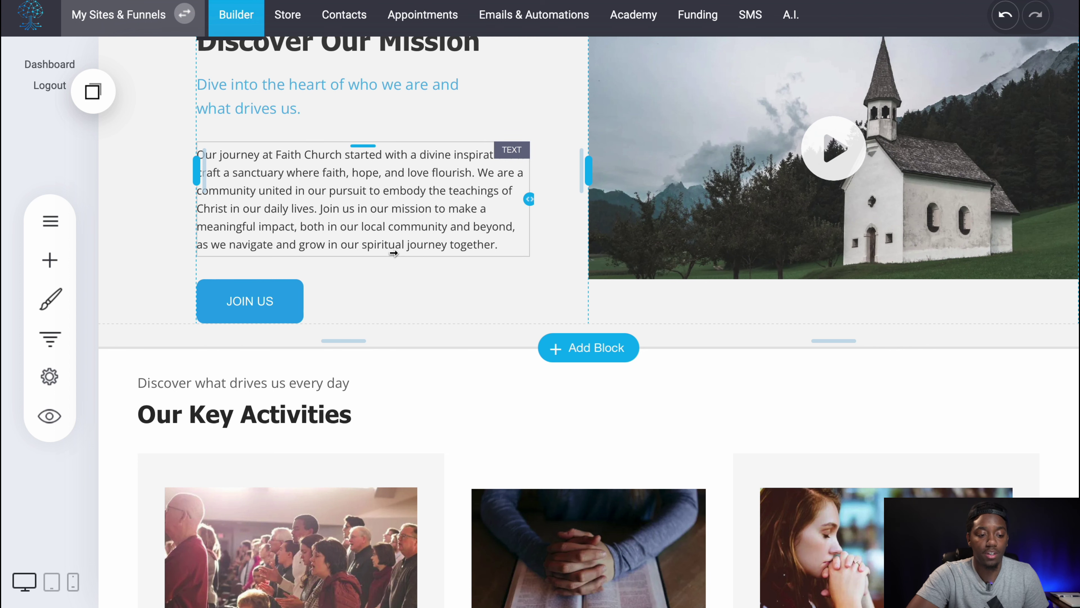
pyautogui.scroll(-1, 394, 253)
pyautogui.scroll(-15, 394, 253)
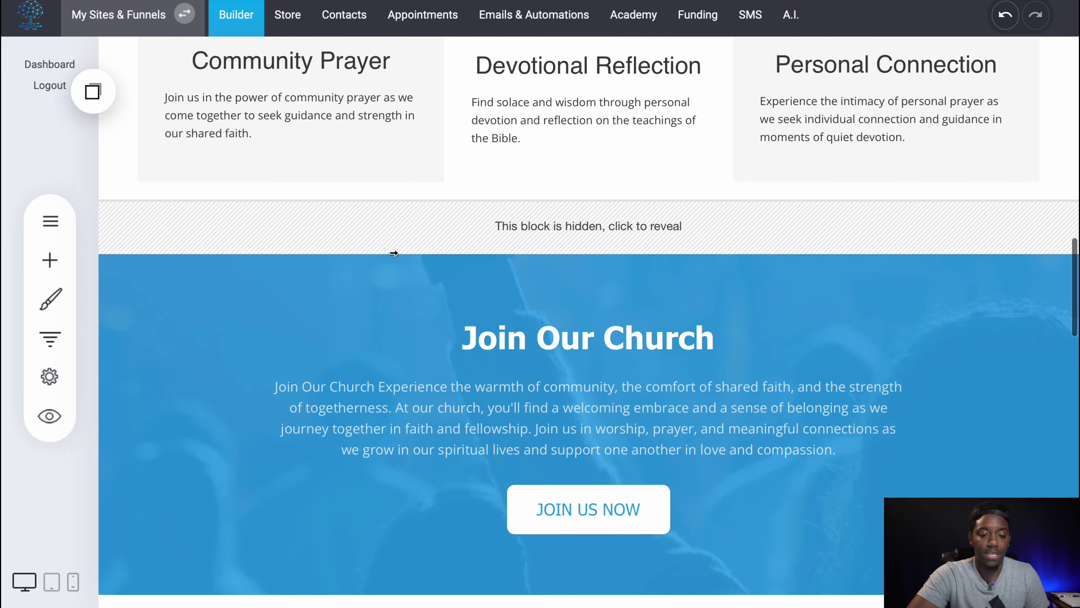
pyautogui.scroll(6, 532, 147)
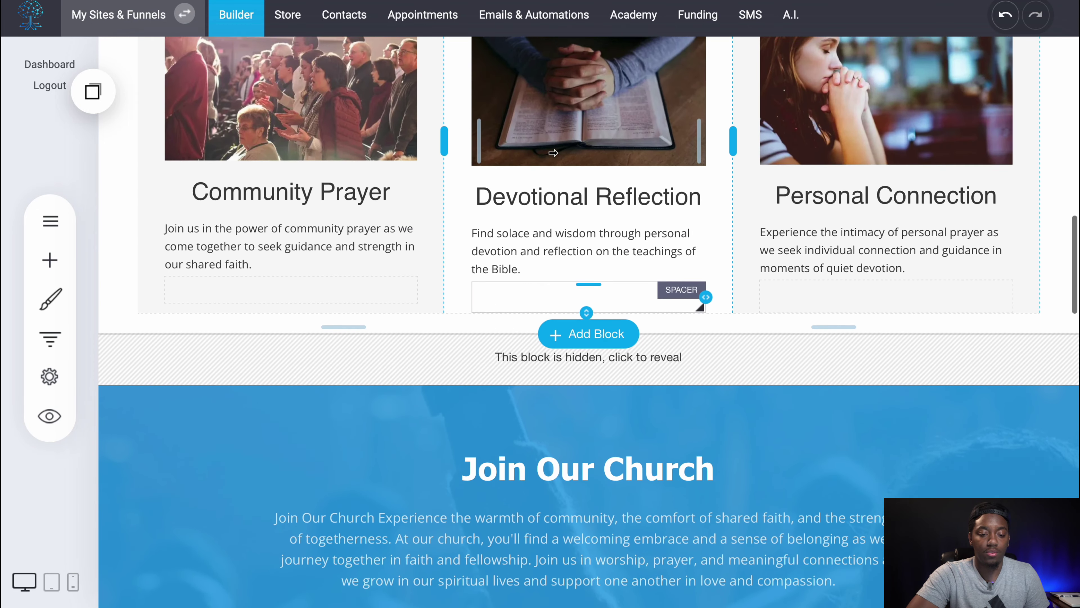
pyautogui.scroll(1, 553, 152)
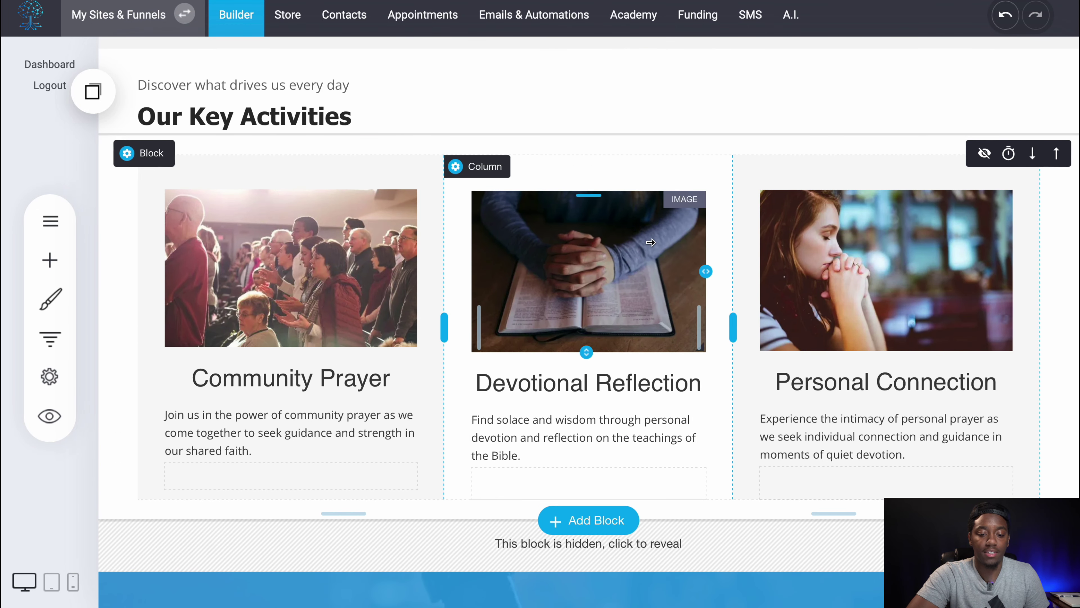
pyautogui.scroll(-2, 523, 353)
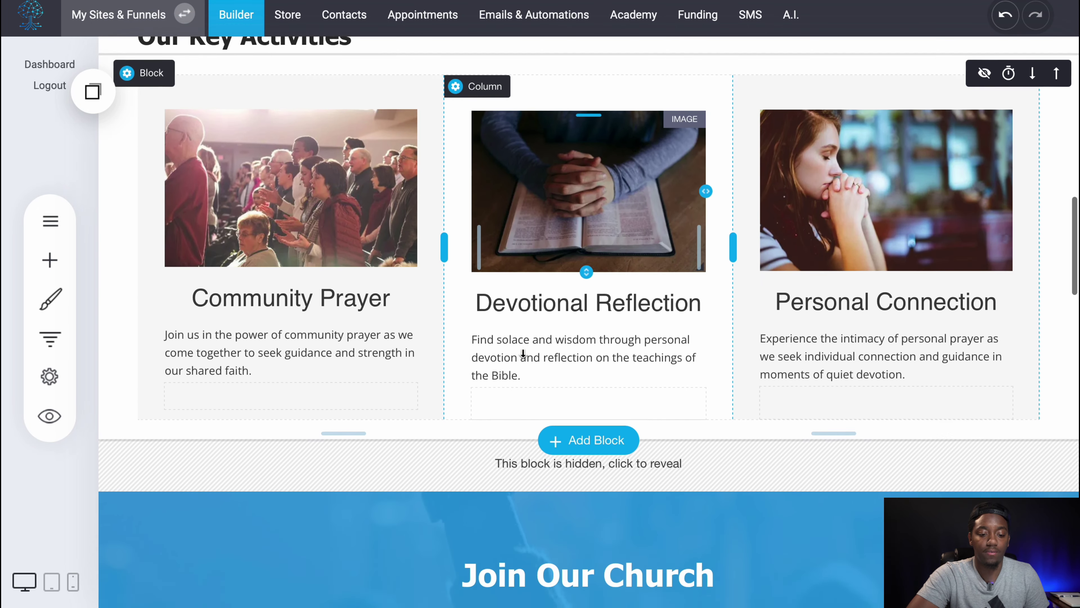
pyautogui.click(505, 468)
pyautogui.scroll(-5, 477, 492)
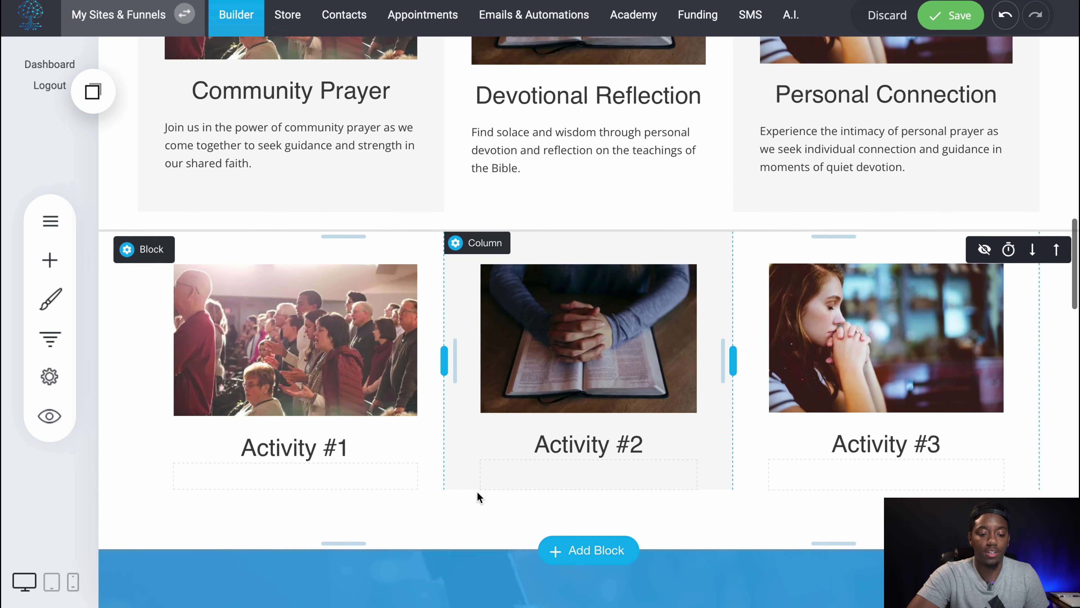
pyautogui.moveTo(161, 253)
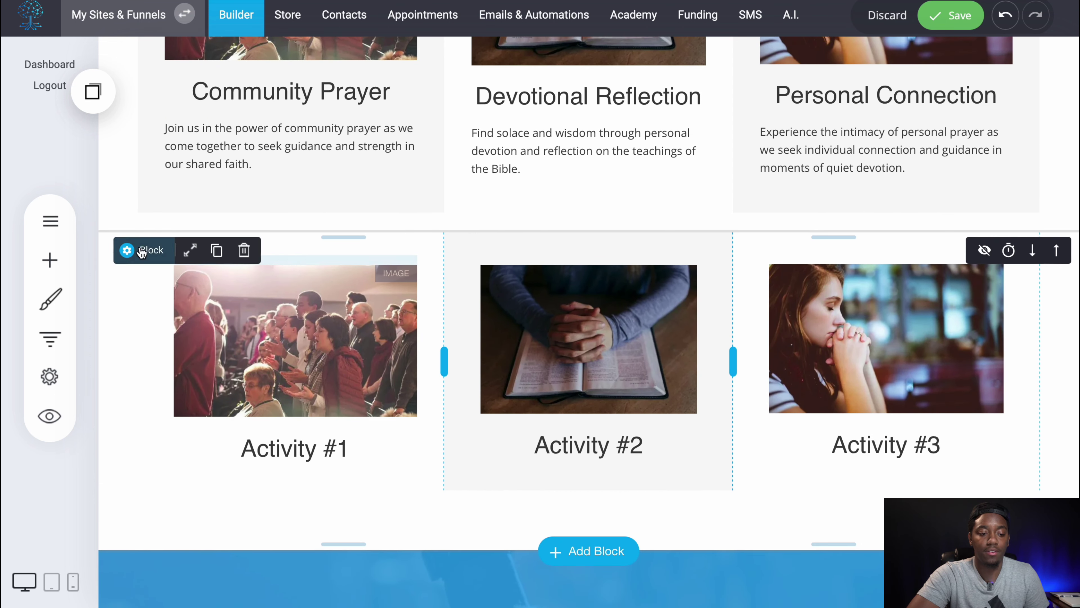
pyautogui.click(984, 251)
pyautogui.scroll(2, 716, 241)
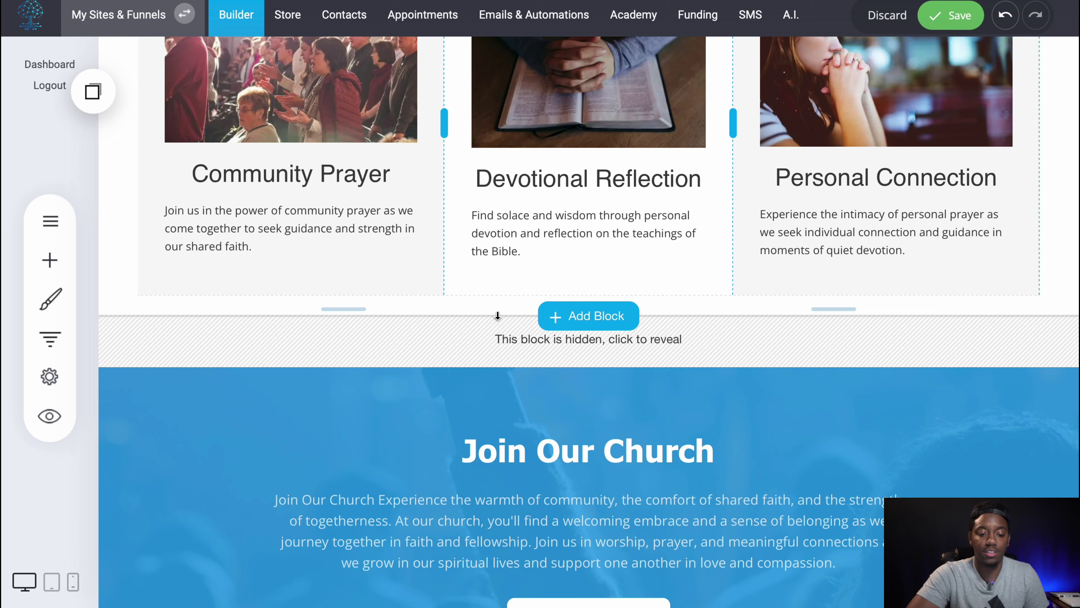
pyautogui.scroll(-4, 524, 359)
pyautogui.scroll(-2, 526, 361)
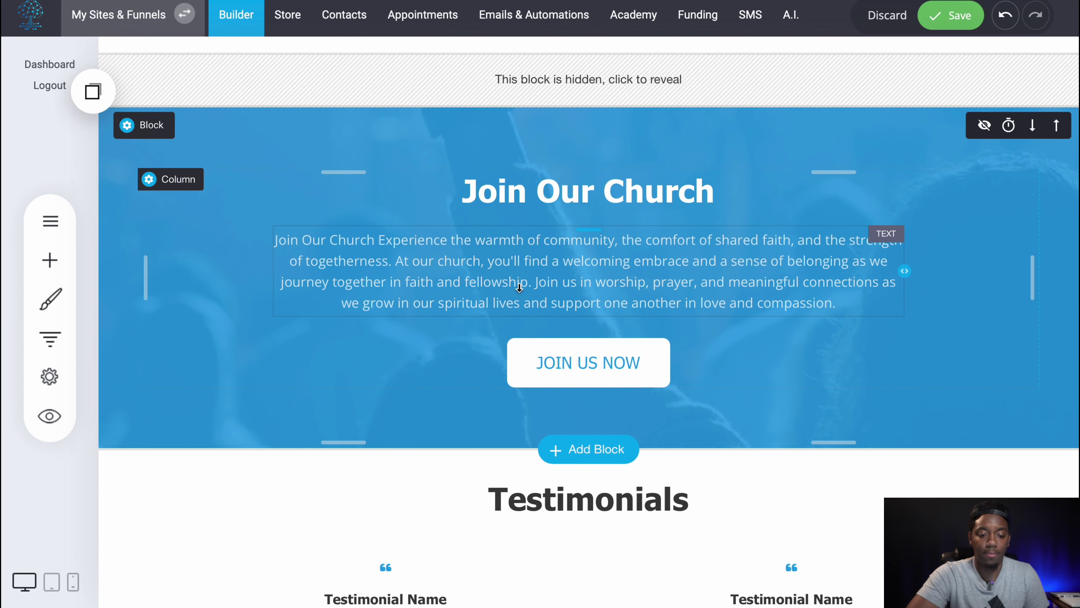
pyautogui.scroll(-5, 519, 288)
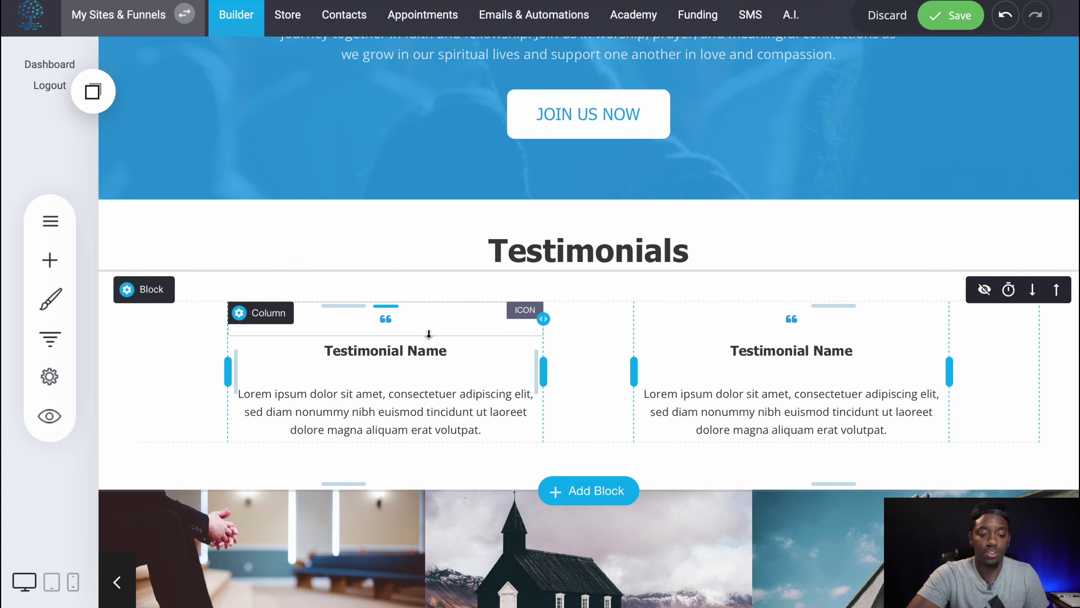
pyautogui.scroll(-4, 428, 333)
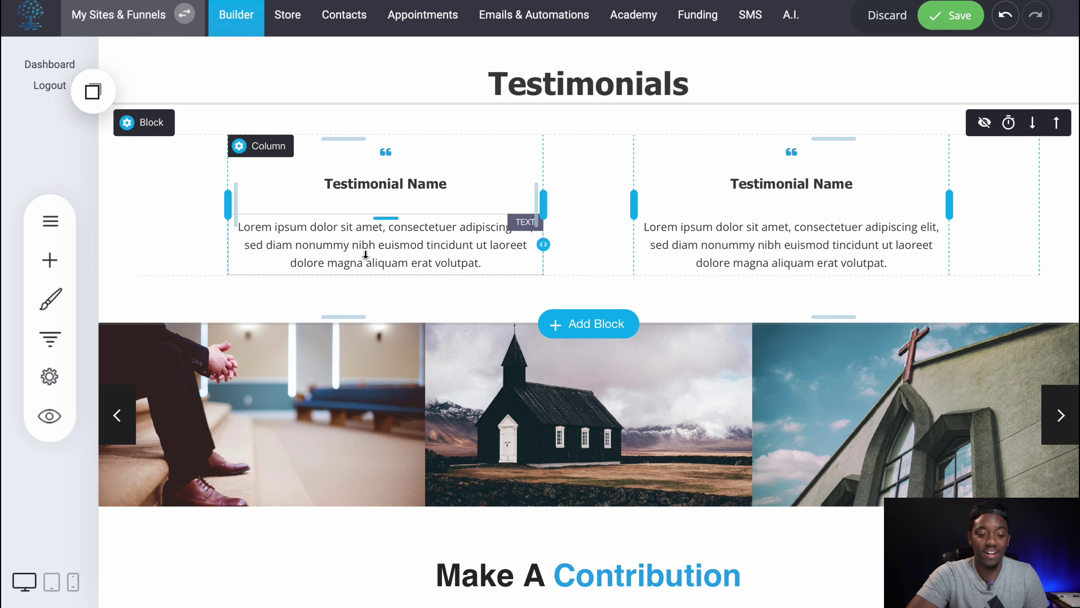
pyautogui.scroll(-5, 361, 247)
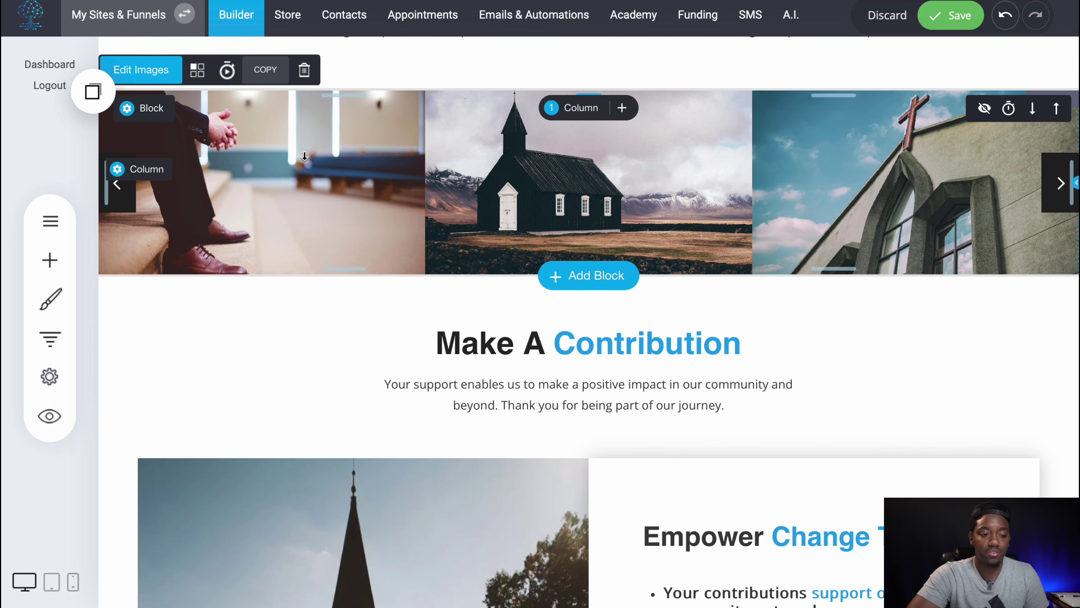
# Review the slider's gallery images, save the homepage, and scroll back to the header
pyautogui.click(140, 69)
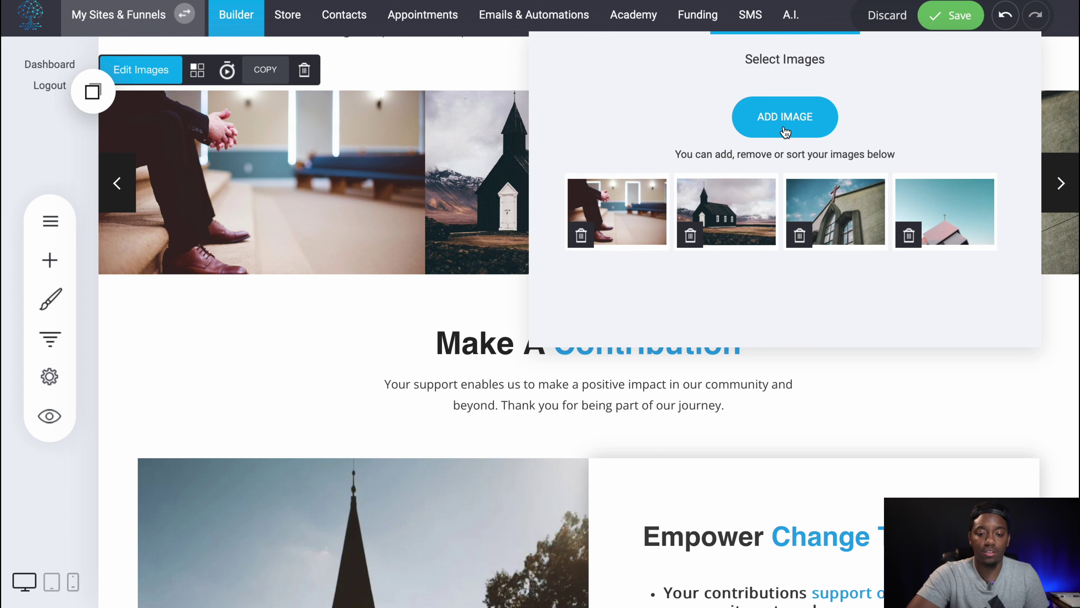
pyautogui.click(395, 271)
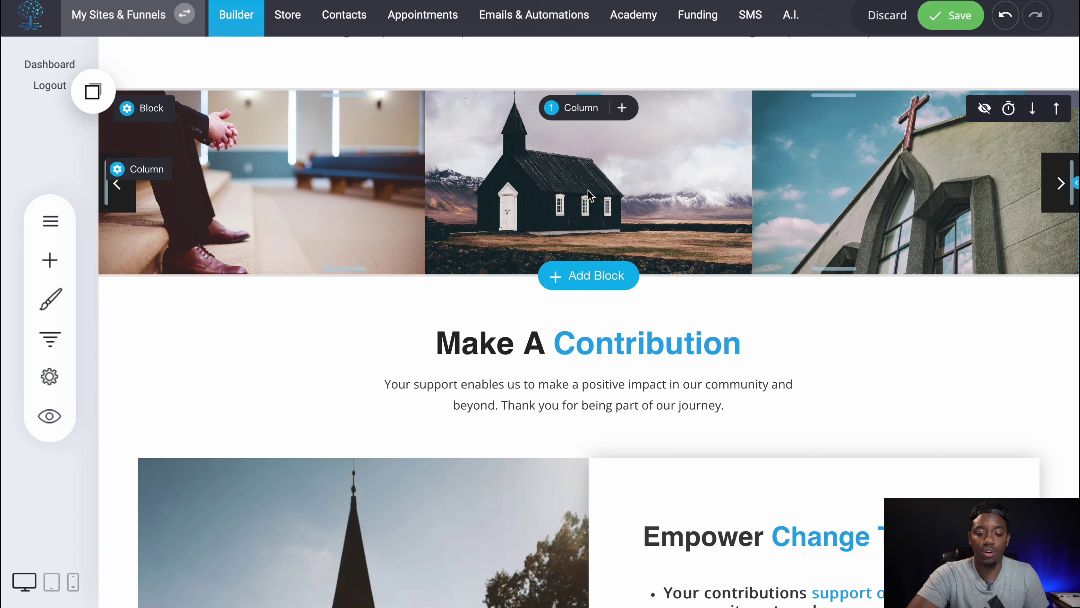
pyautogui.click(959, 13)
pyautogui.scroll(-6, 484, 247)
pyautogui.scroll(-6, 485, 252)
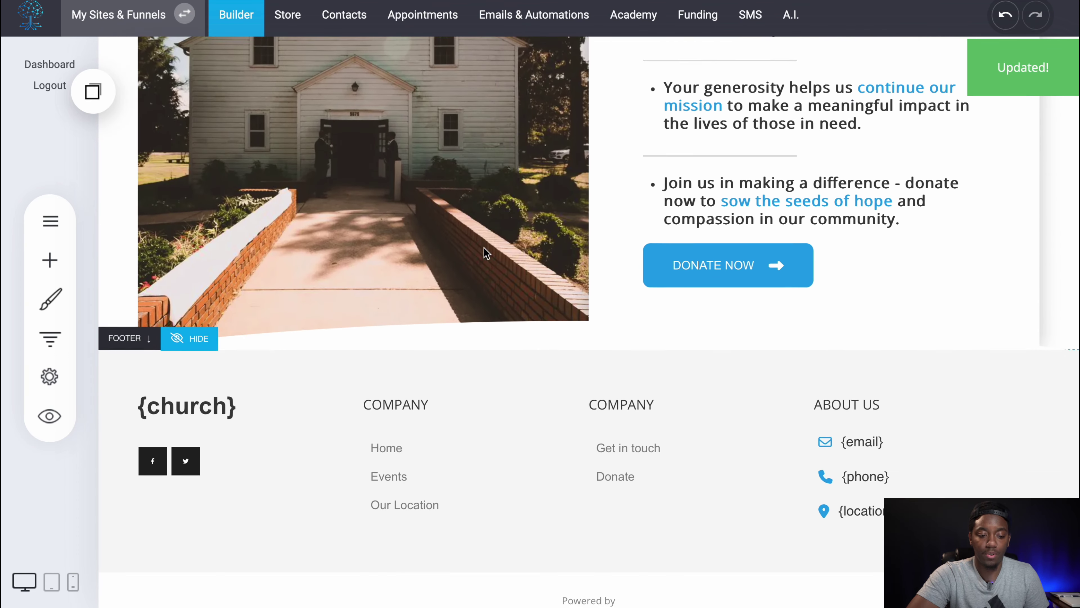
pyautogui.scroll(7, 485, 251)
pyautogui.scroll(15, 483, 251)
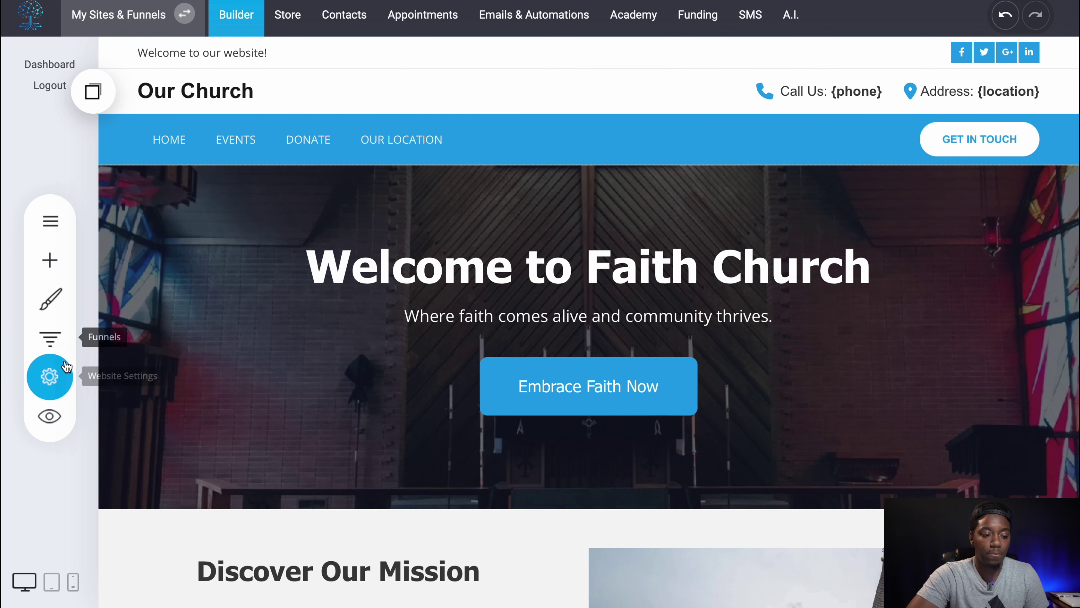
# Check the Personalization phone tag and location tag 'Virginia, USA' in Website Settings, then close it
pyautogui.click(49, 376)
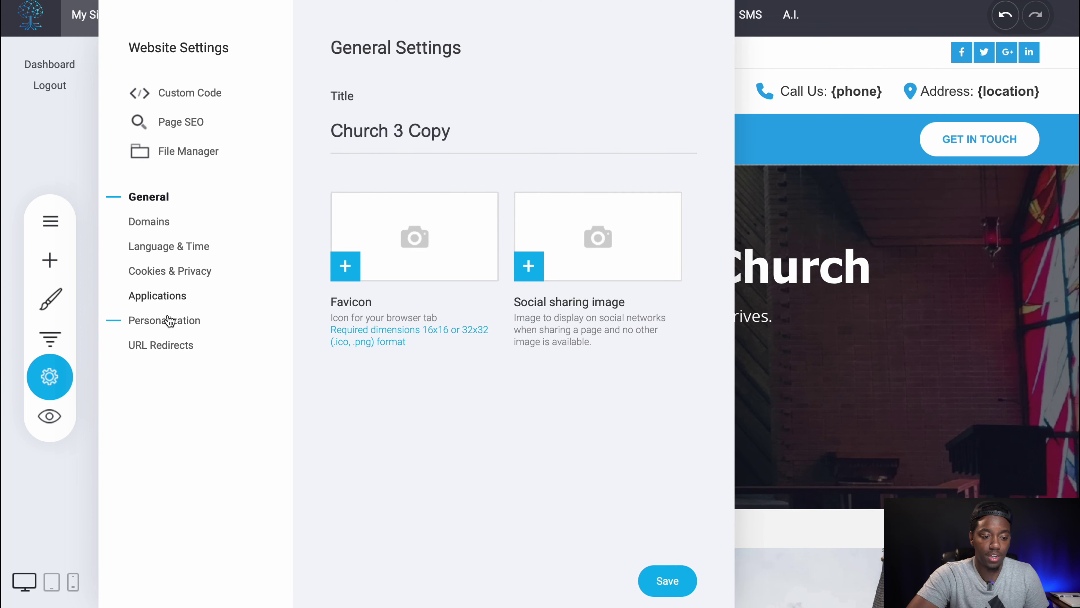
pyautogui.click(171, 320)
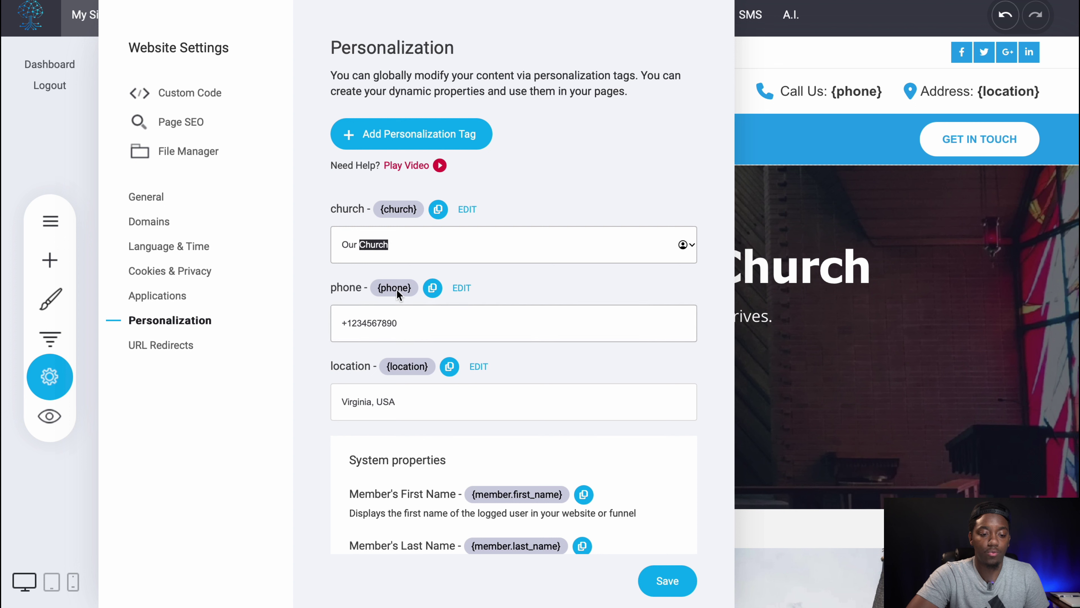
pyautogui.moveTo(402, 323); pyautogui.dragTo(348, 325)
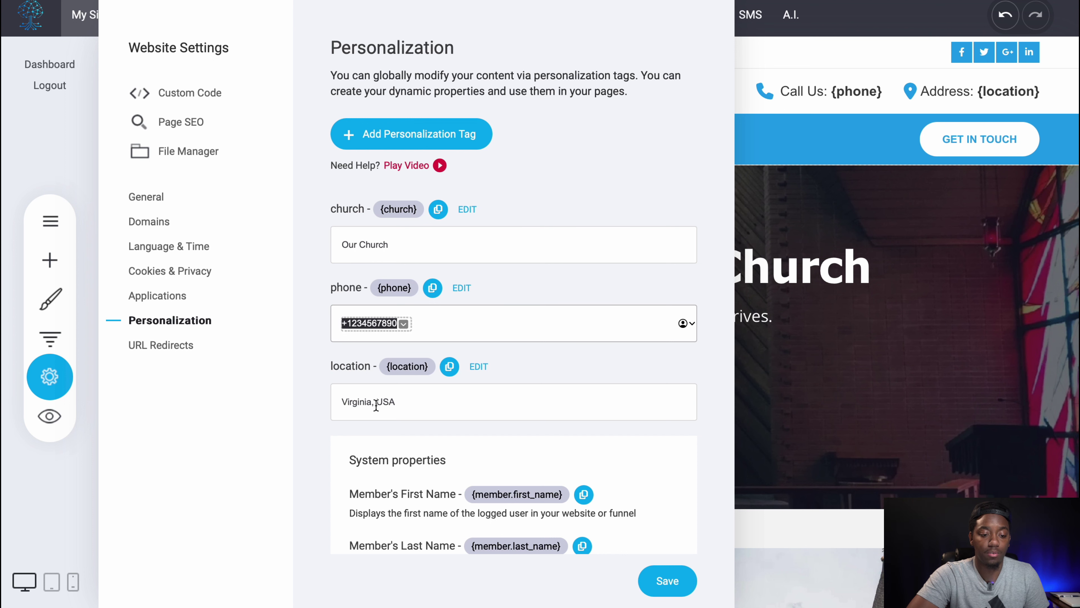
pyautogui.moveTo(396, 402); pyautogui.dragTo(317, 400)
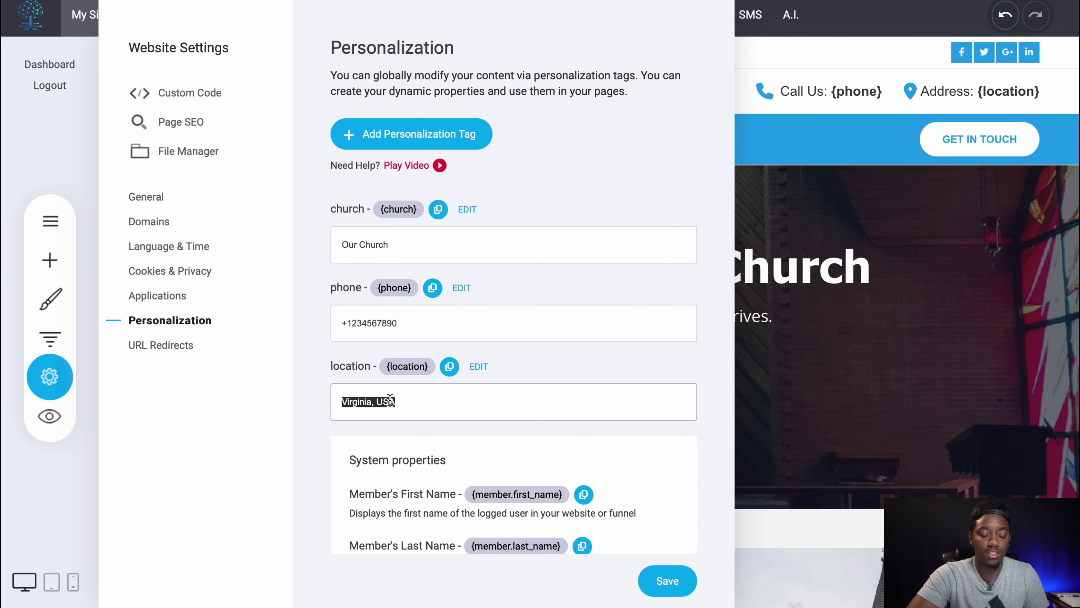
pyautogui.scroll(-3, 390, 401)
pyautogui.click(786, 310)
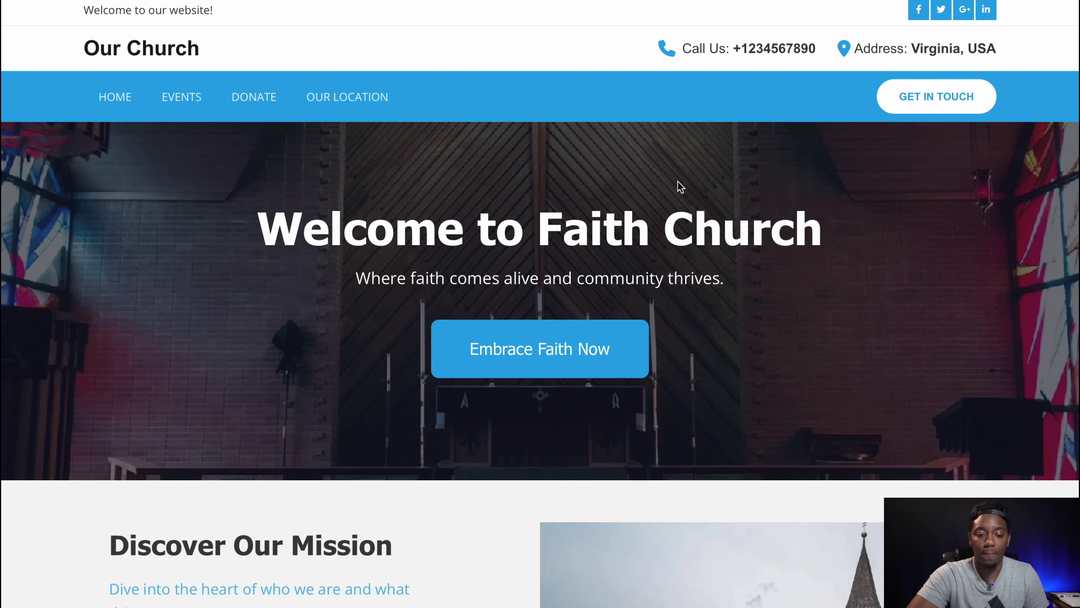
# Scroll down to the Join Our Church and Testimonials sections in the builder
pyautogui.scroll(-20, 550, 345)
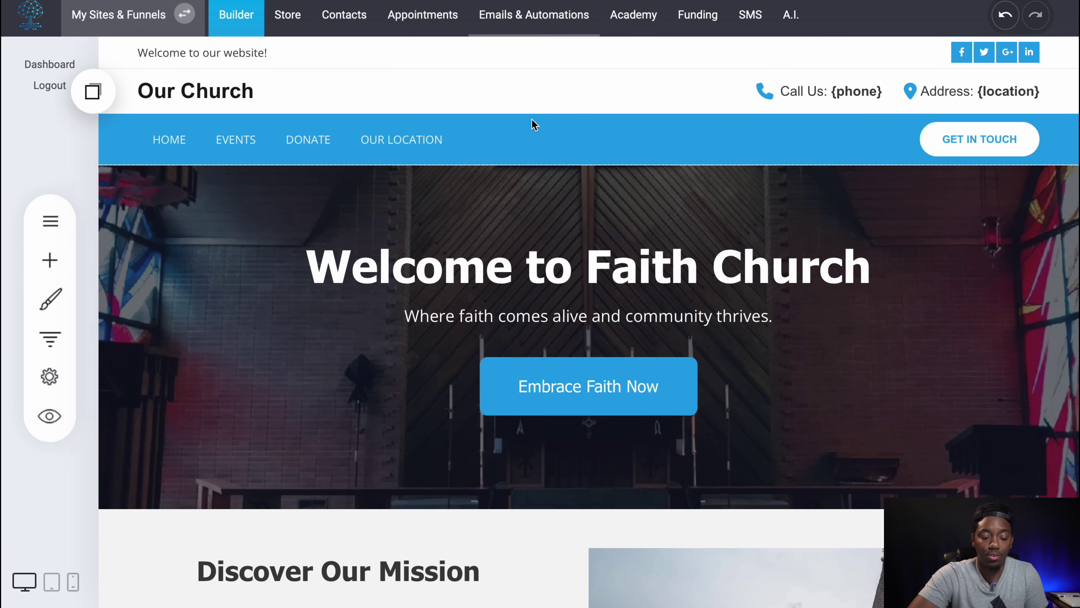
pyautogui.scroll(-20, 491, 381)
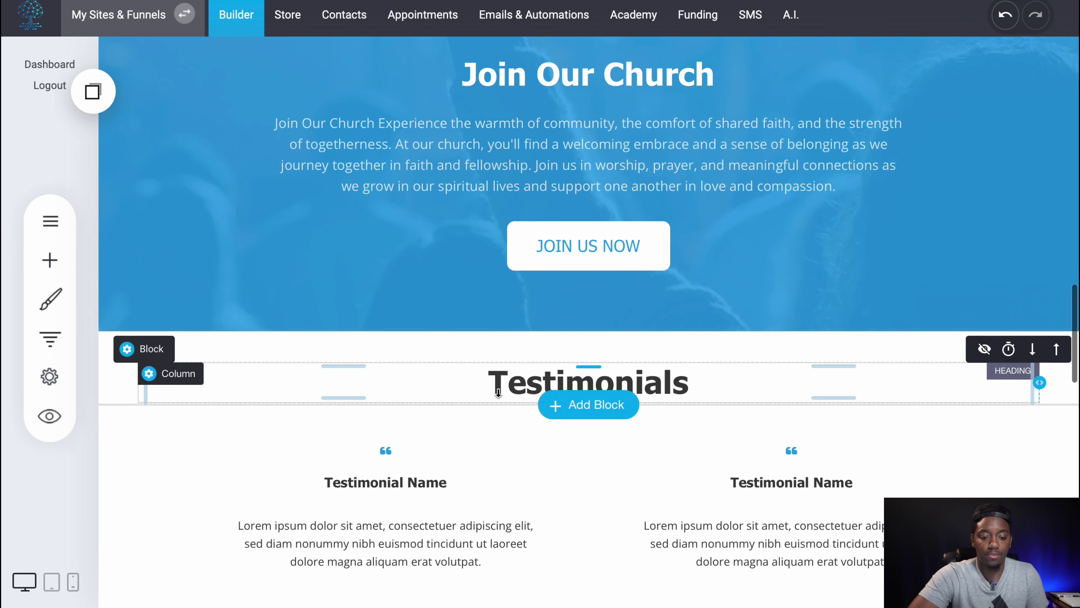
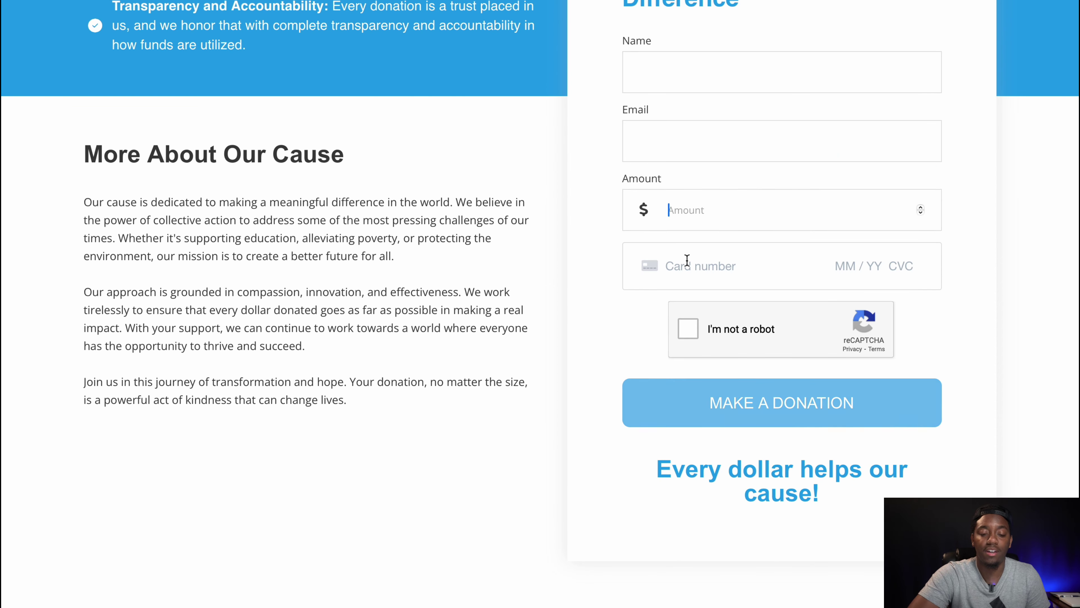
# Scroll back up the donation page preview
pyautogui.scroll(10, 688, 264)
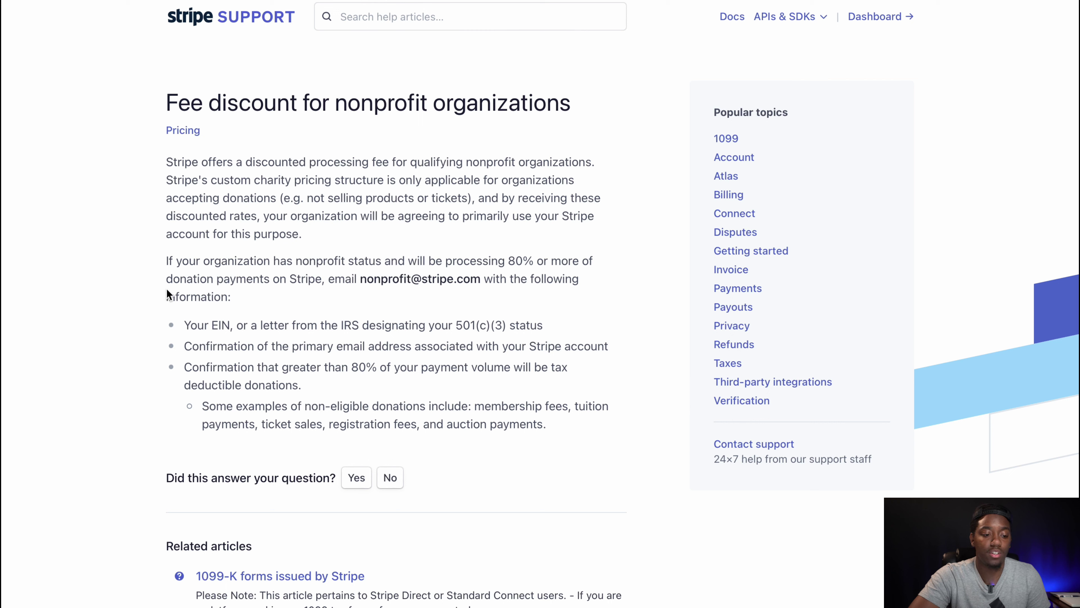
# Highlight Stripe's nonprofit eligibility requirements, then clear the selection
pyautogui.moveTo(165, 261); pyautogui.dragTo(333, 382)
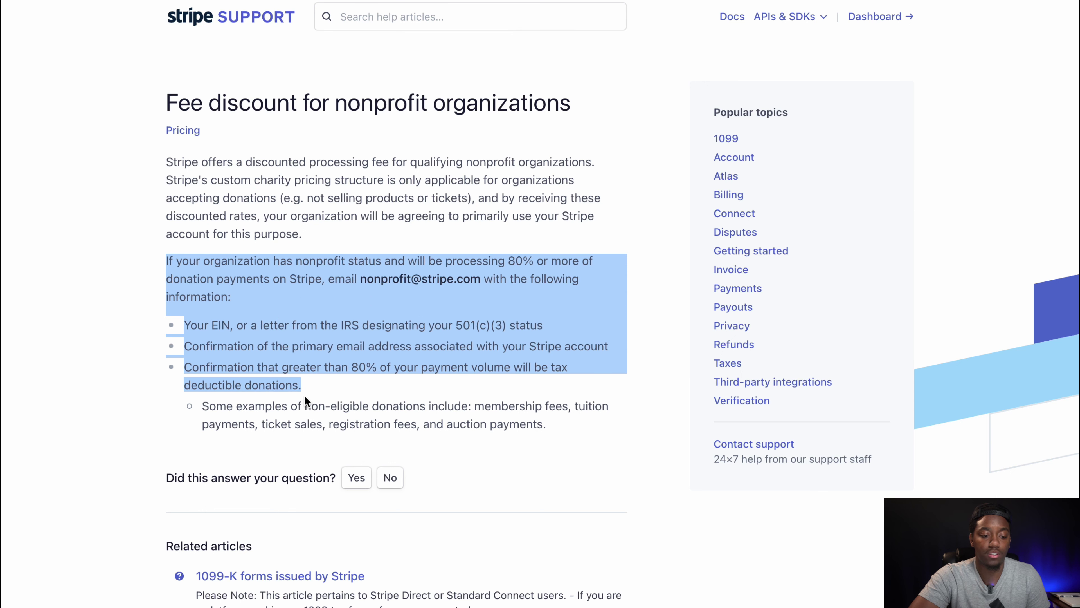
pyautogui.click(168, 373)
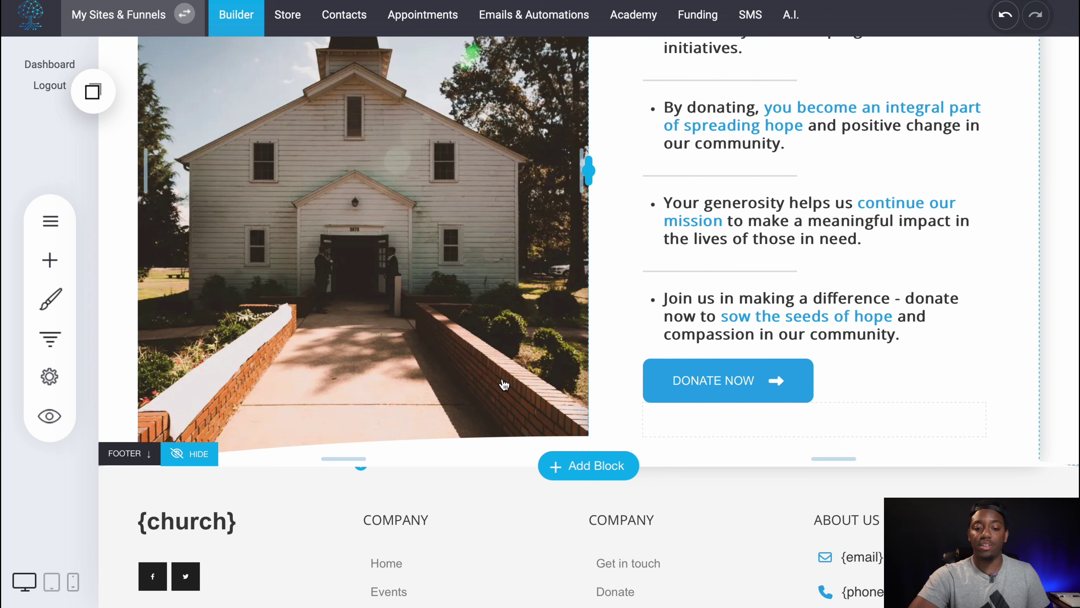
# Scroll the Donate page, then open OUR LOCATION from the header menu
pyautogui.scroll(5, 506, 374)
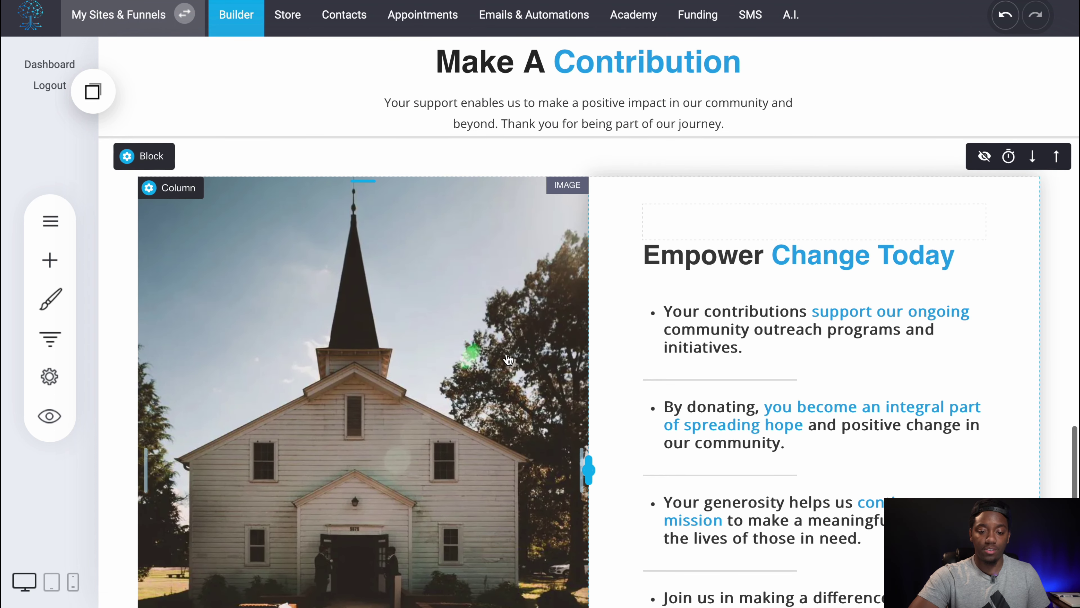
pyautogui.scroll(-8, 508, 359)
pyautogui.scroll(8, 569, 312)
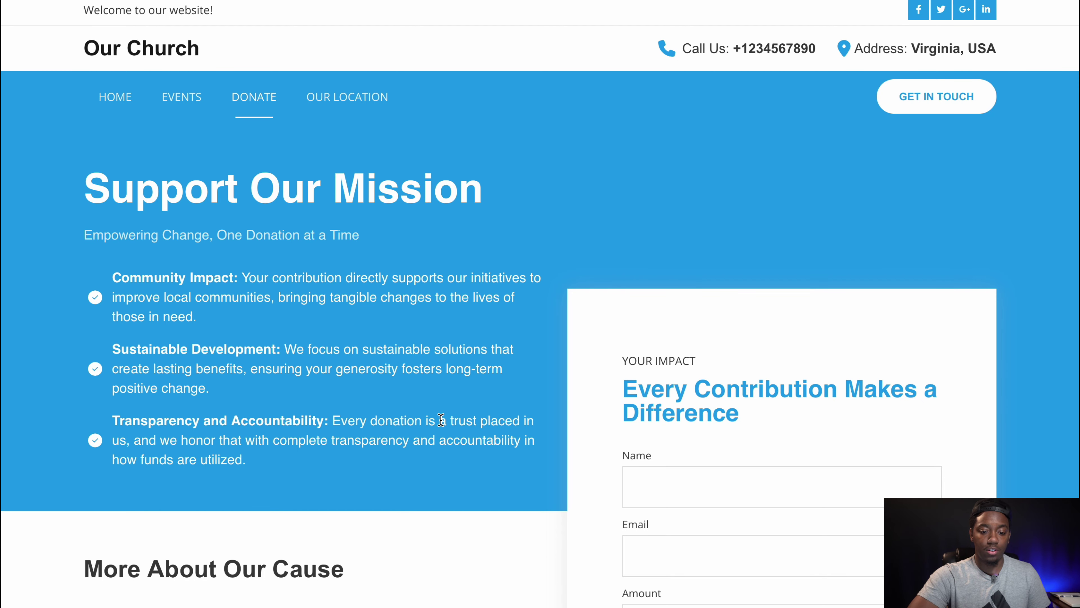
pyautogui.scroll(-4, 441, 419)
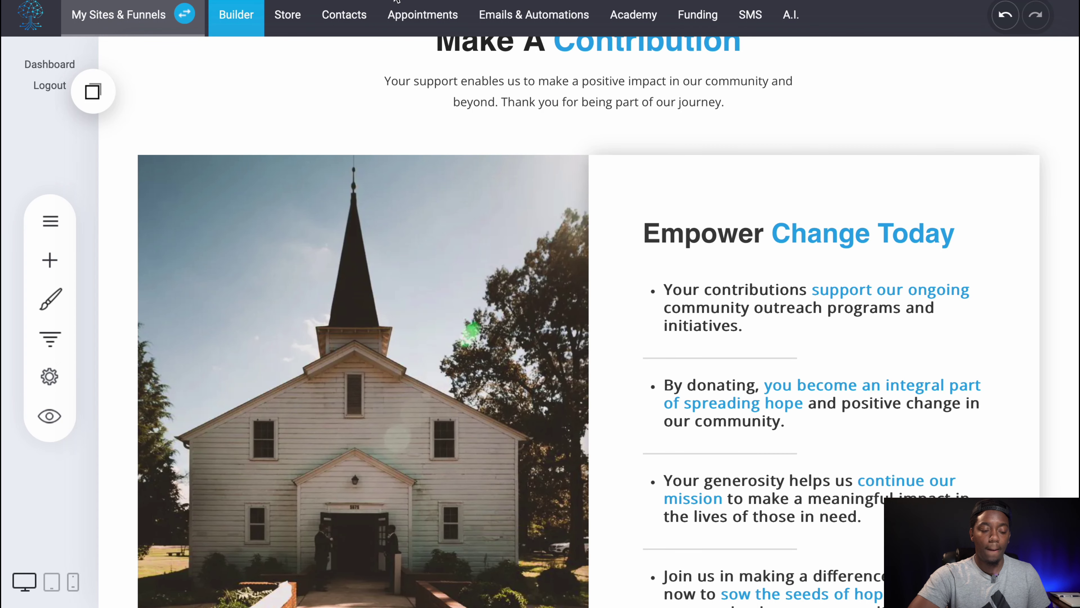
pyautogui.scroll(-5, 199, 341)
pyautogui.scroll(20, 200, 341)
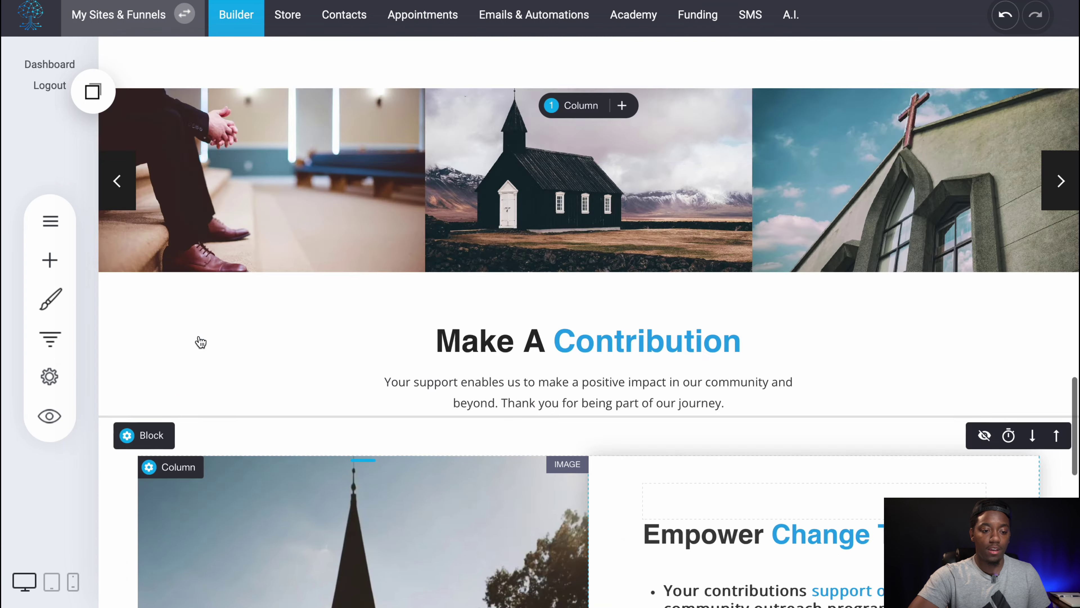
pyautogui.scroll(3, 200, 342)
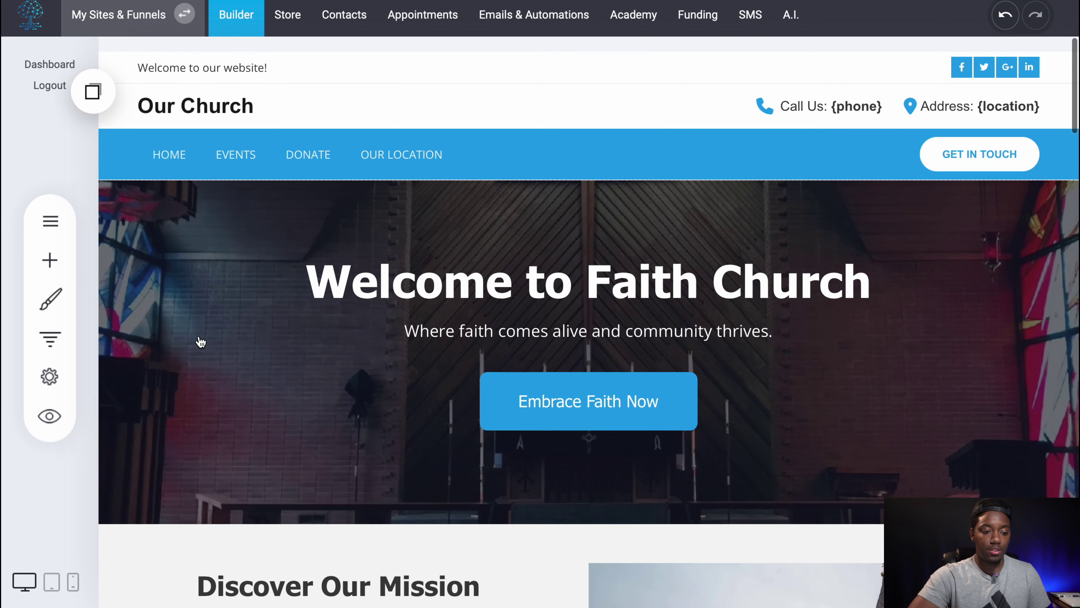
pyautogui.moveTo(238, 147)
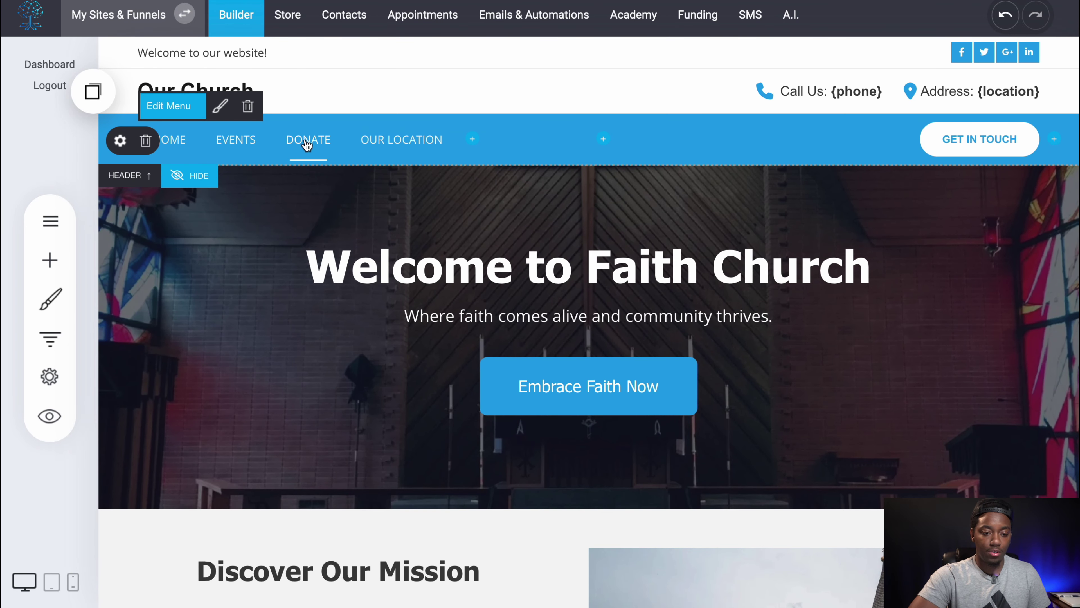
pyautogui.click(404, 140)
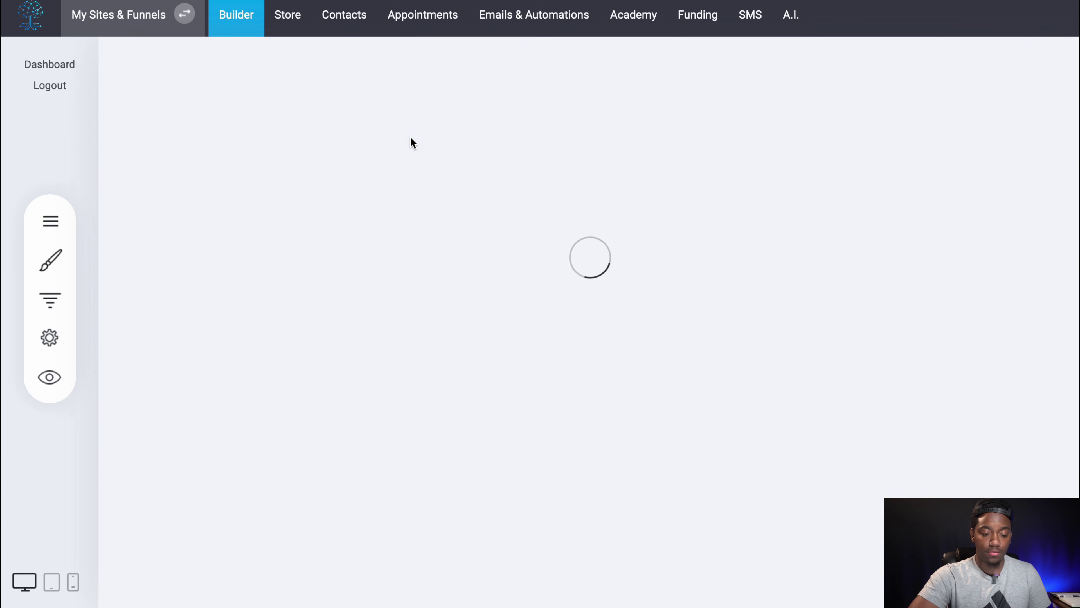
pyautogui.scroll(-4, 366, 405)
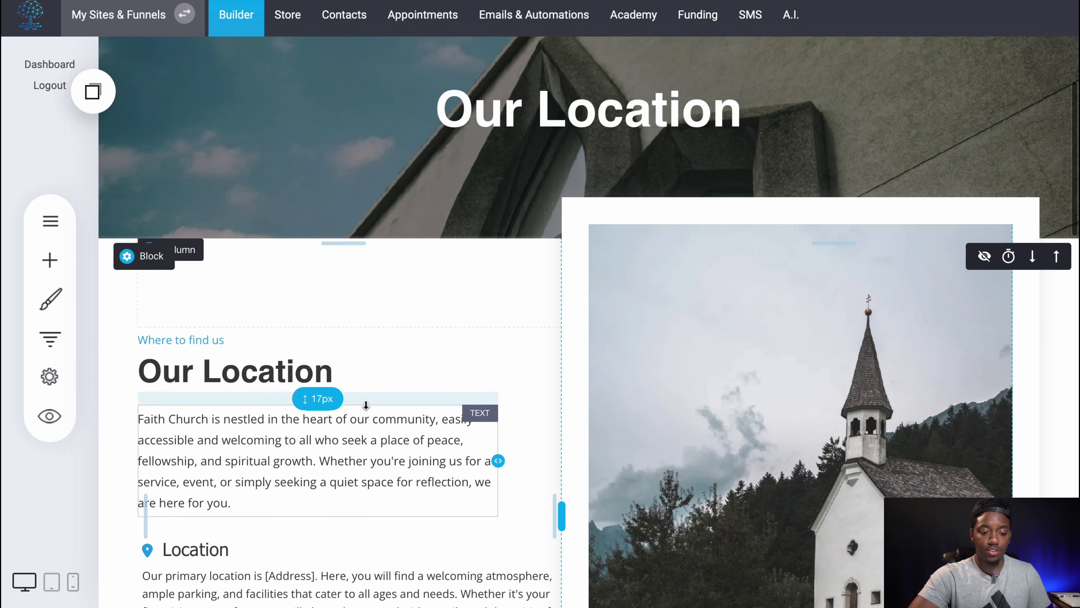
pyautogui.scroll(-10, 366, 404)
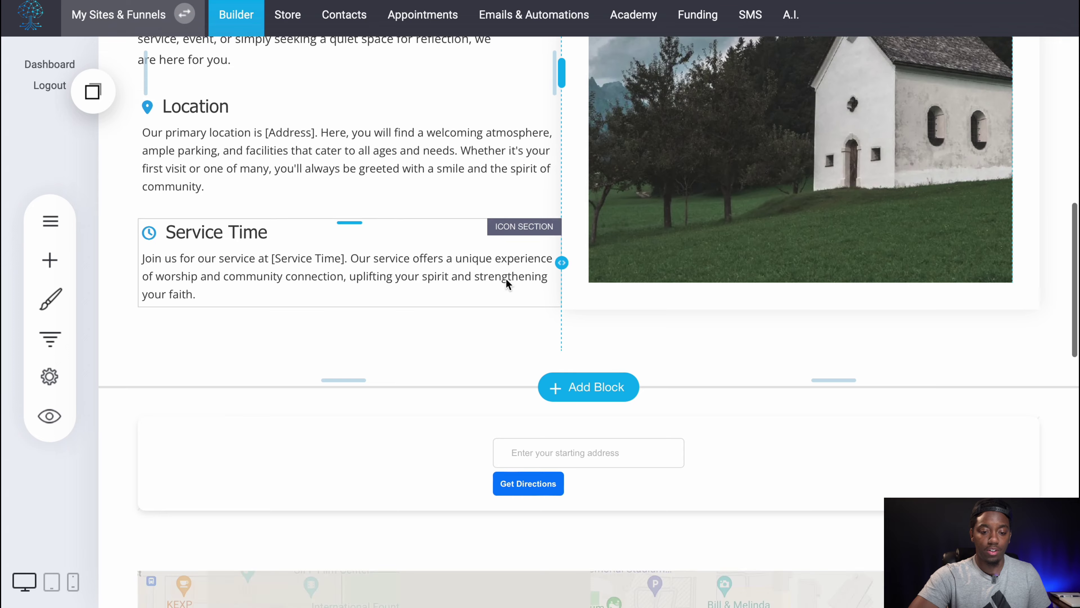
pyautogui.scroll(5, 506, 287)
pyautogui.scroll(-5, 508, 292)
pyautogui.scroll(8, 508, 292)
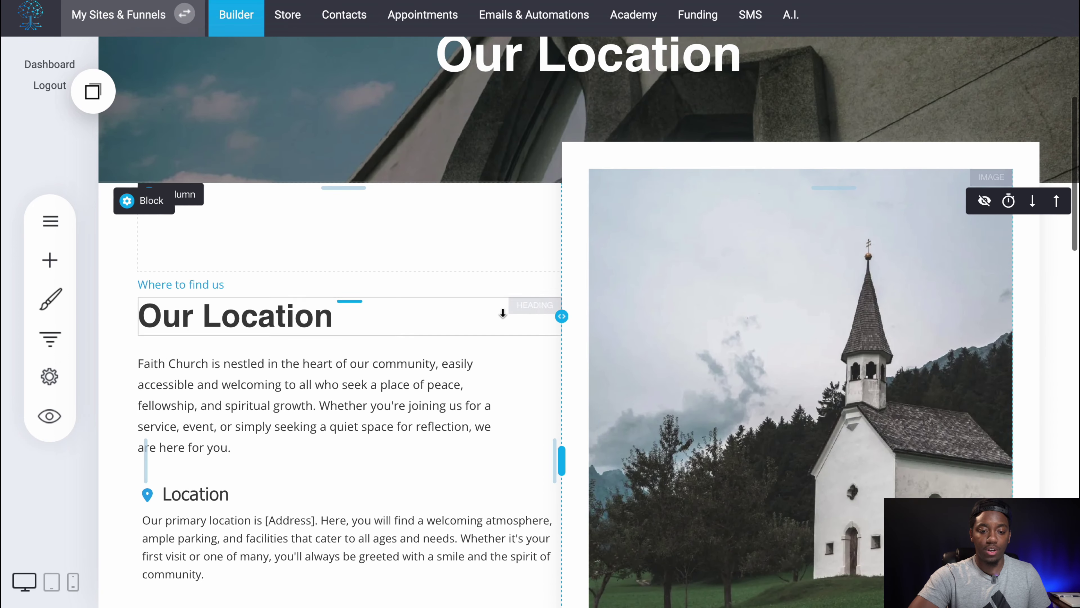
pyautogui.scroll(-14, 502, 313)
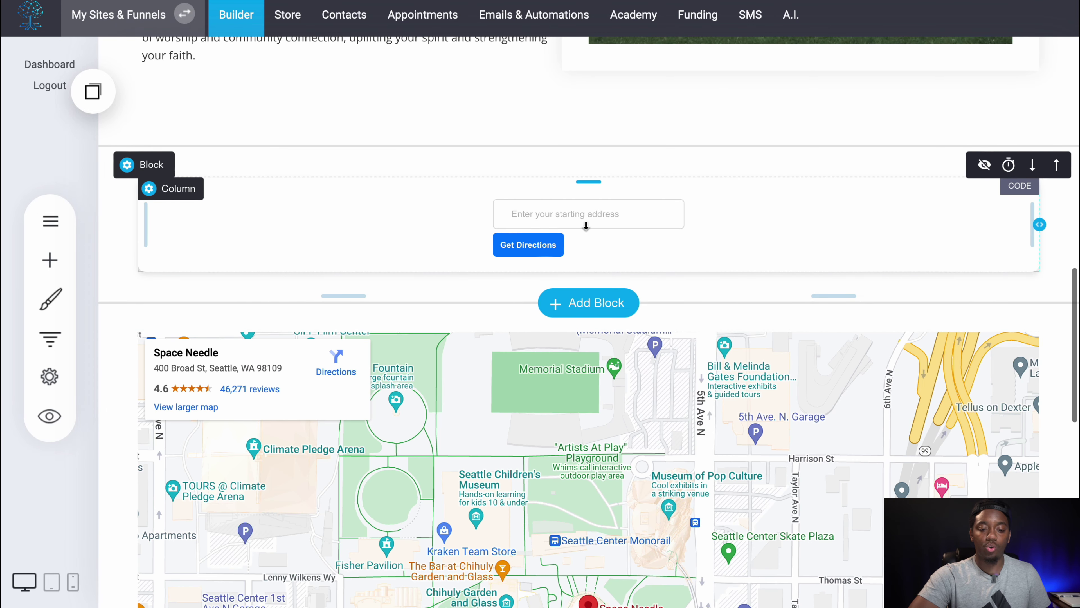
pyautogui.scroll(-2, 393, 243)
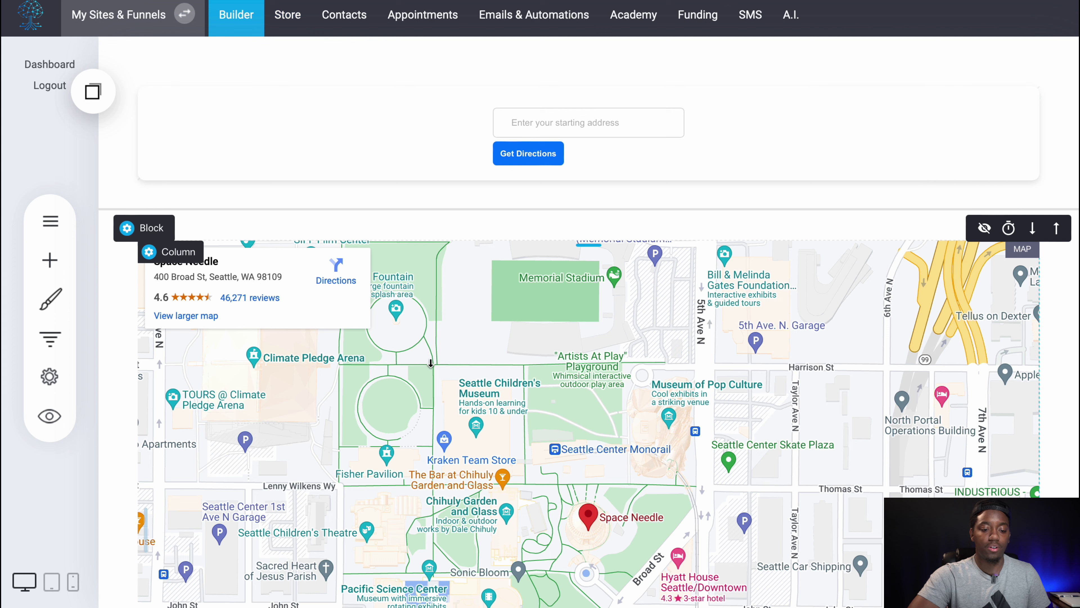
# Keep the Space Needle map's type as Roadmap in the map block settings
pyautogui.click(160, 221)
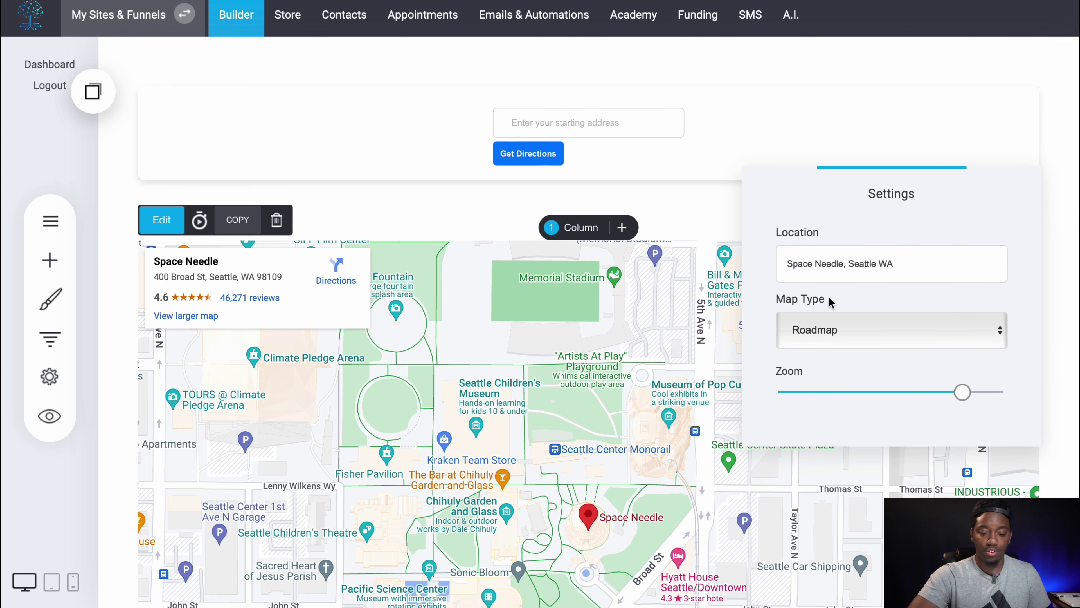
pyautogui.click(852, 339)
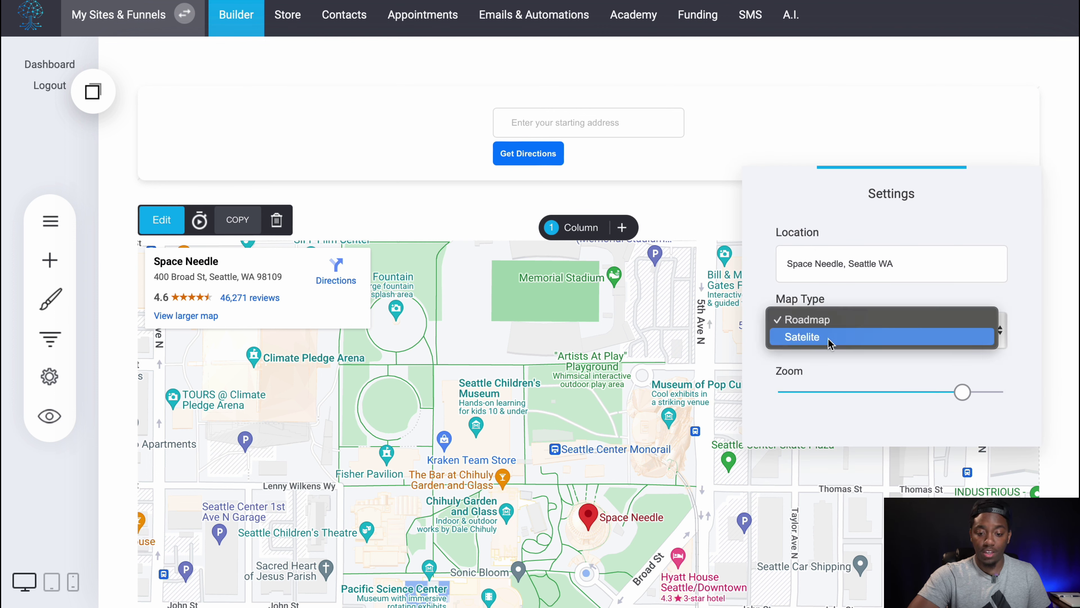
pyautogui.click(770, 299)
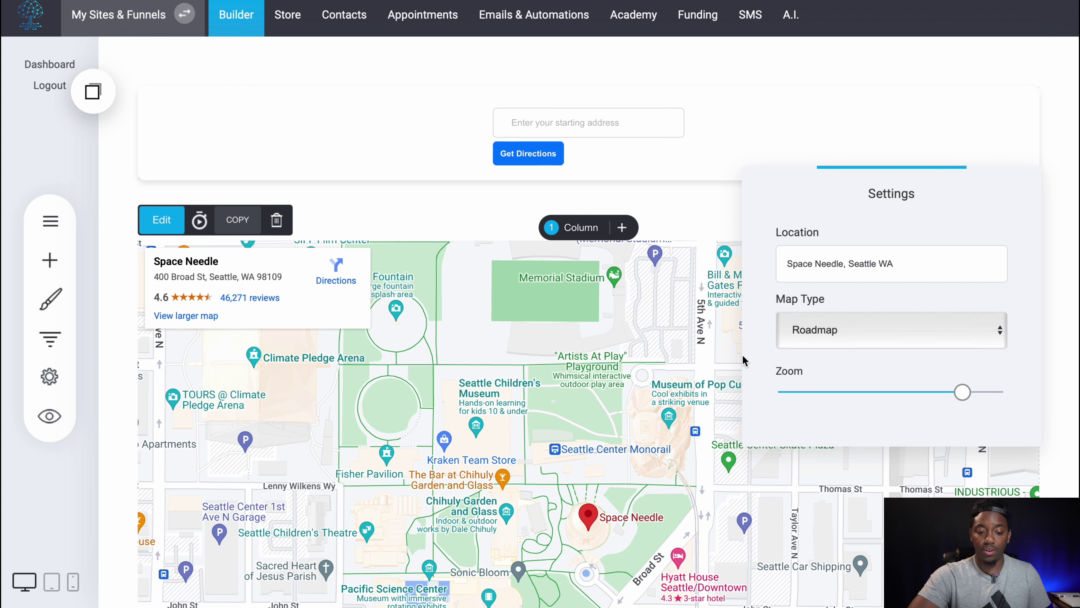
pyautogui.click(674, 221)
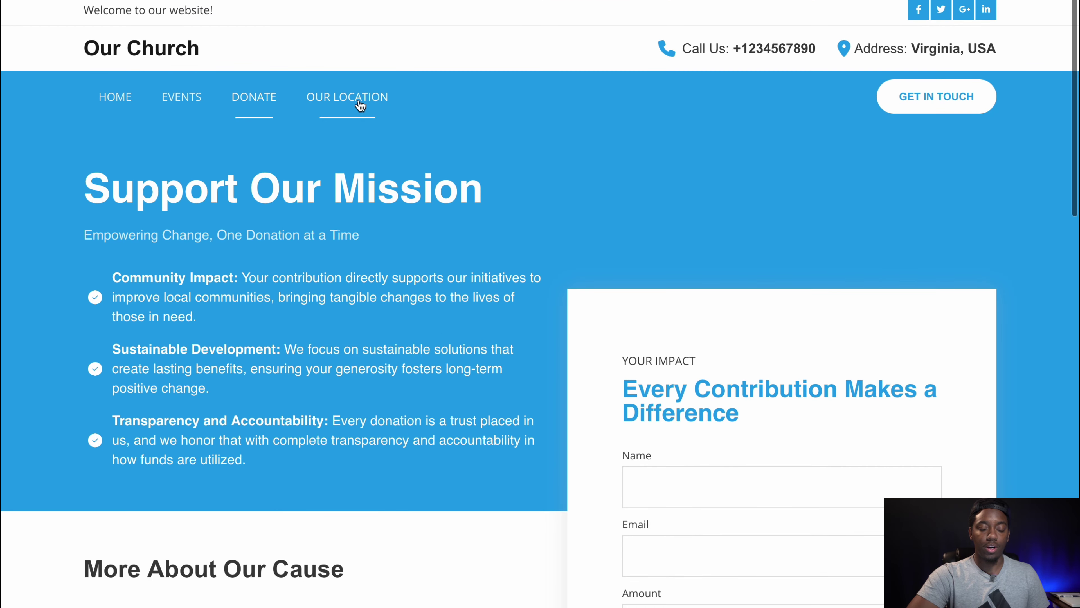
# Test the live Our Location directions form with a sample starting address, then clear it
pyautogui.click(347, 97)
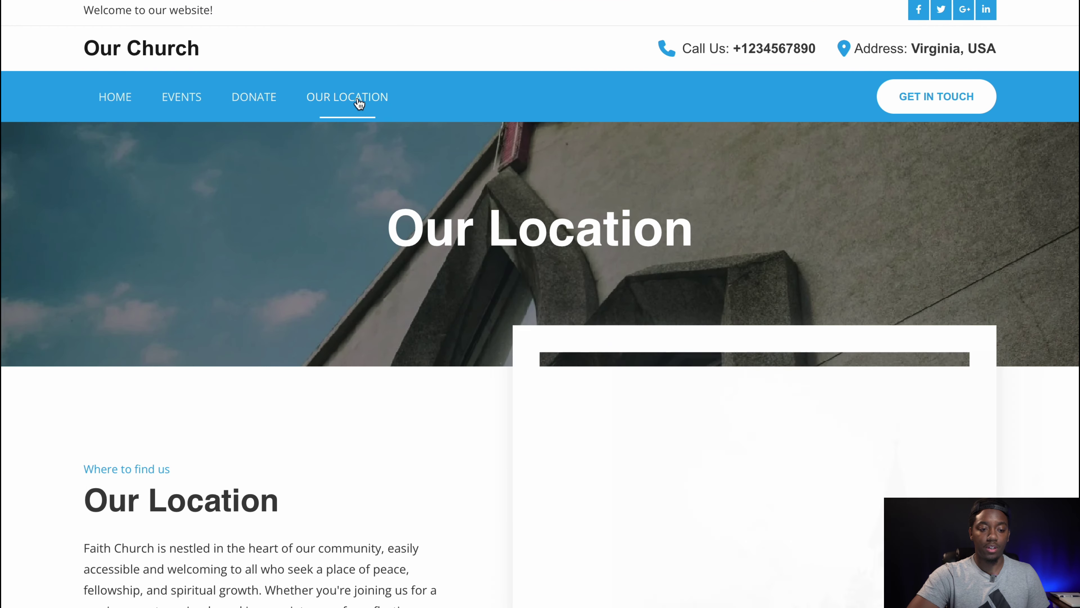
pyautogui.scroll(-15, 414, 143)
pyautogui.click(483, 293)
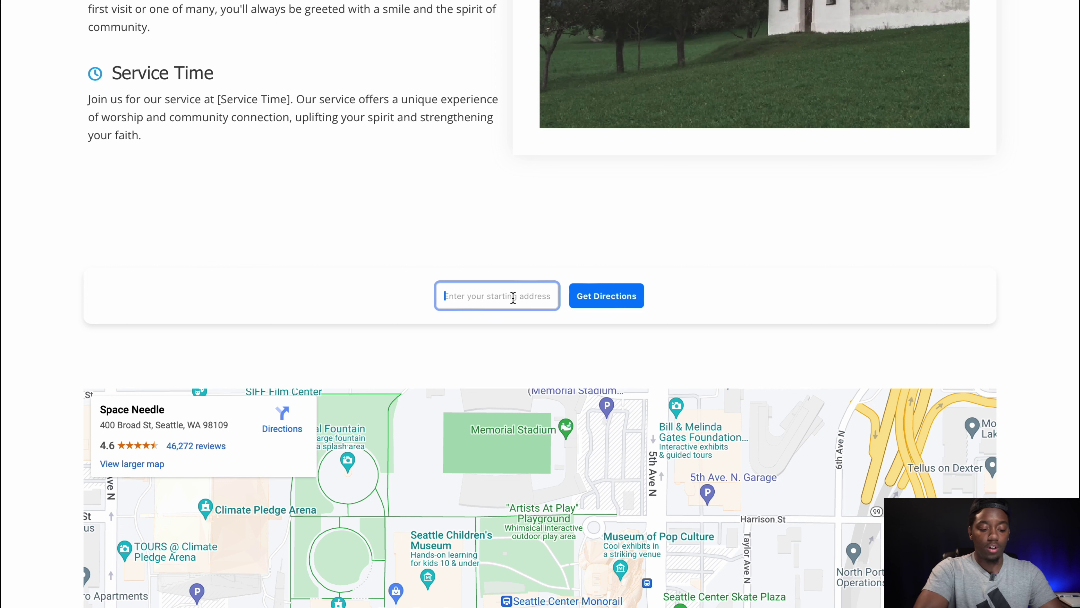
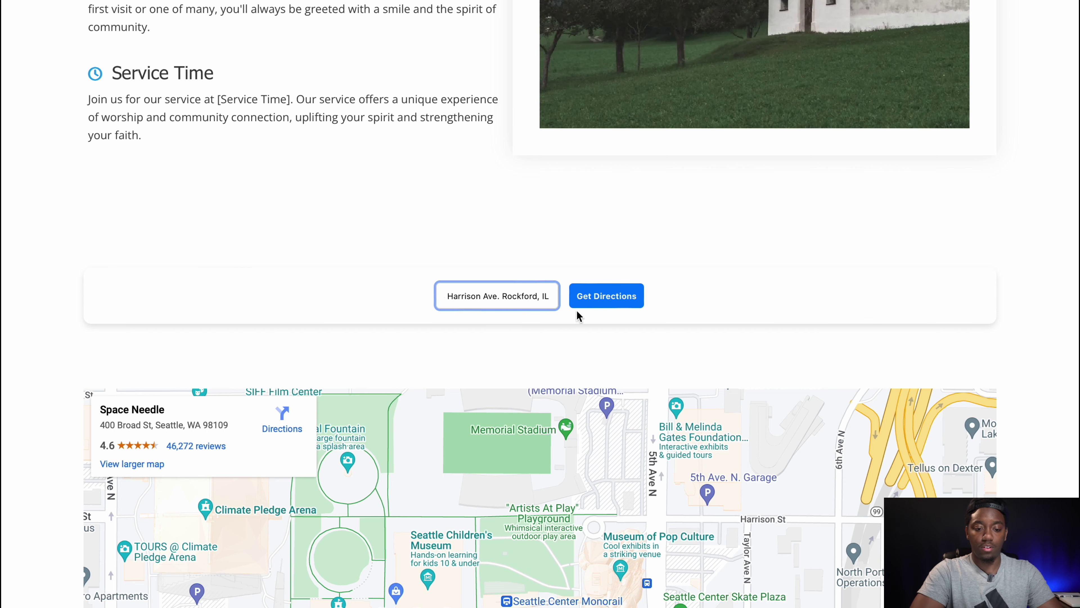
pyautogui.click(589, 294)
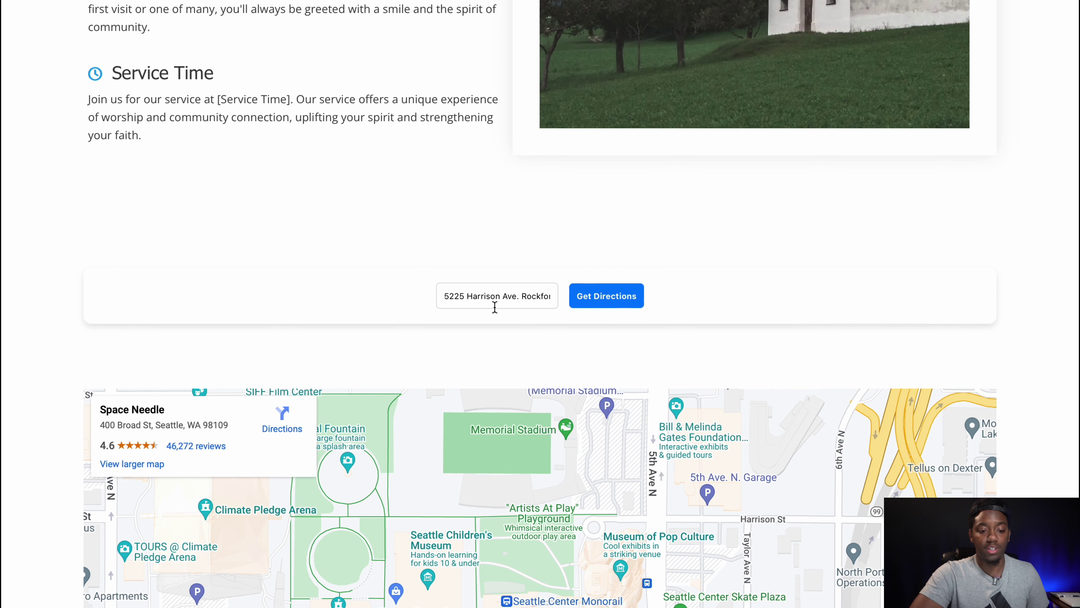
pyautogui.tripleClick(522, 294)
pyautogui.press('BackSpace')
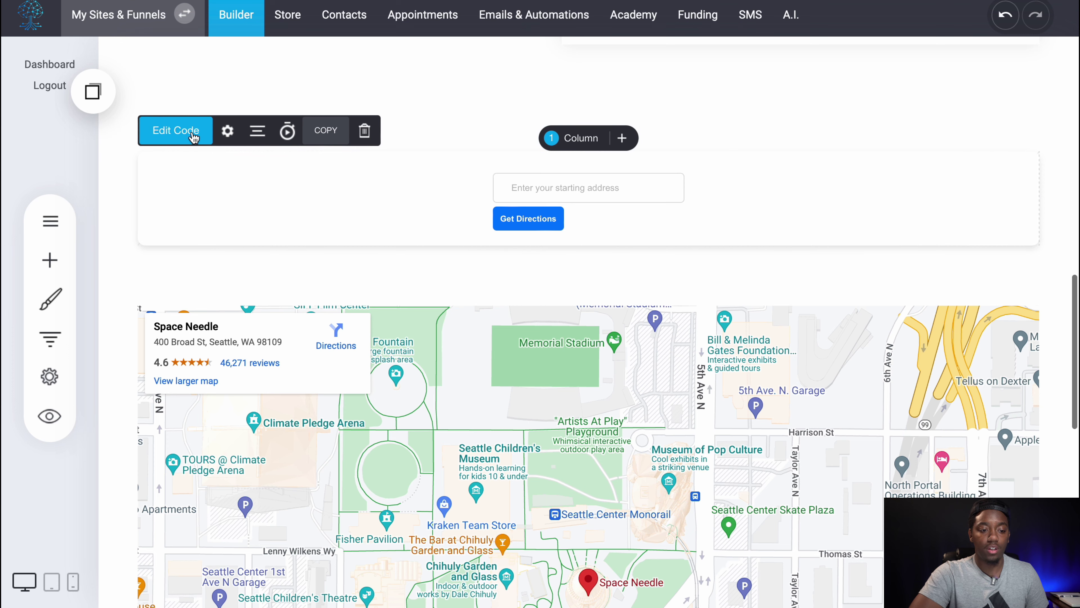
pyautogui.click(191, 135)
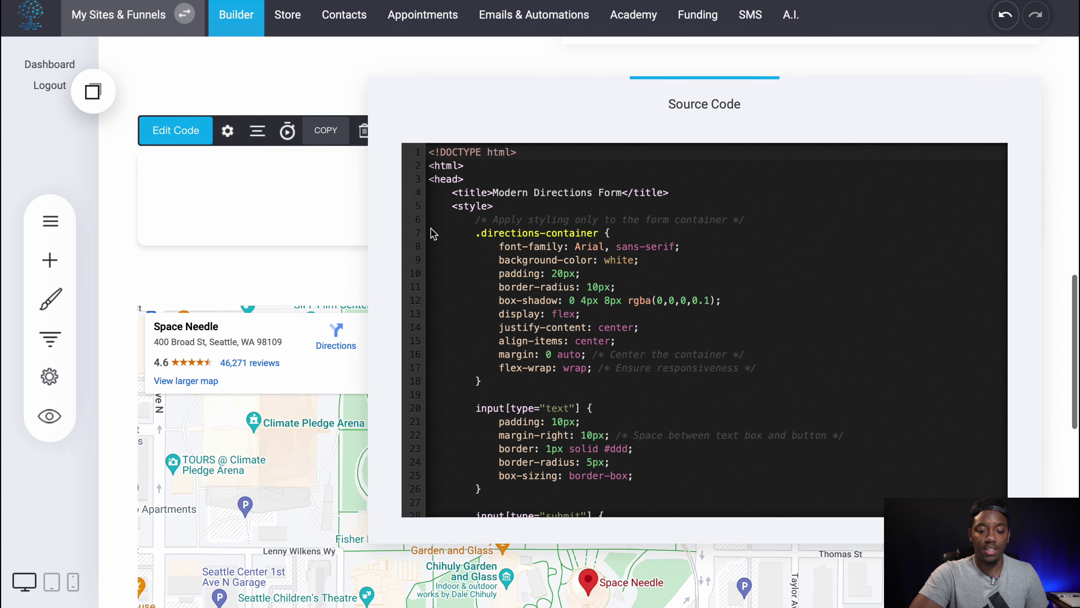
pyautogui.scroll(-10, 433, 233)
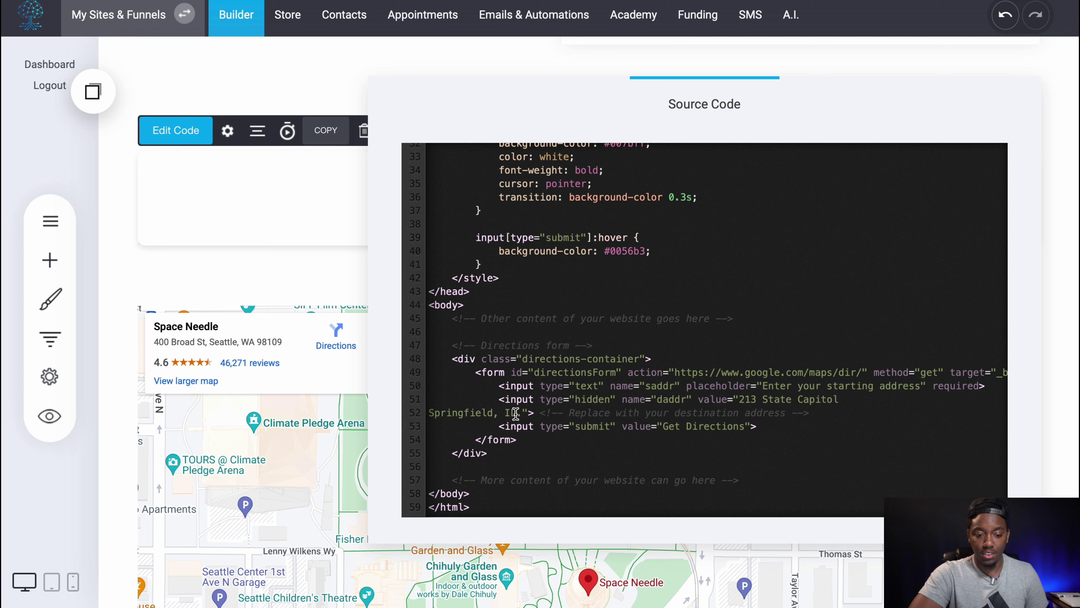
pyautogui.moveTo(519, 413); pyautogui.dragTo(733, 400)
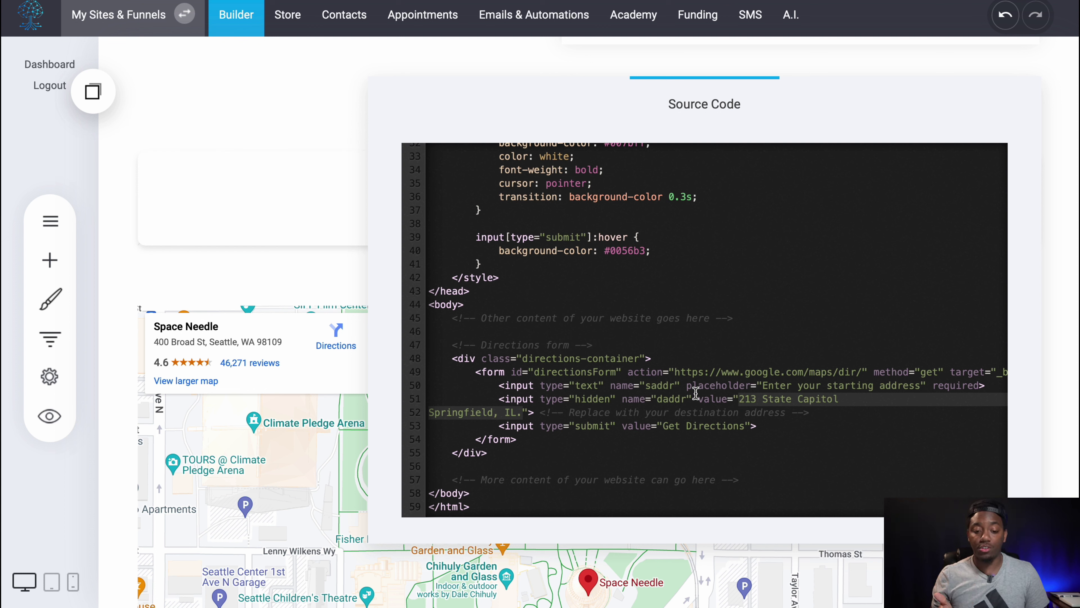
pyautogui.scroll(10, 613, 248)
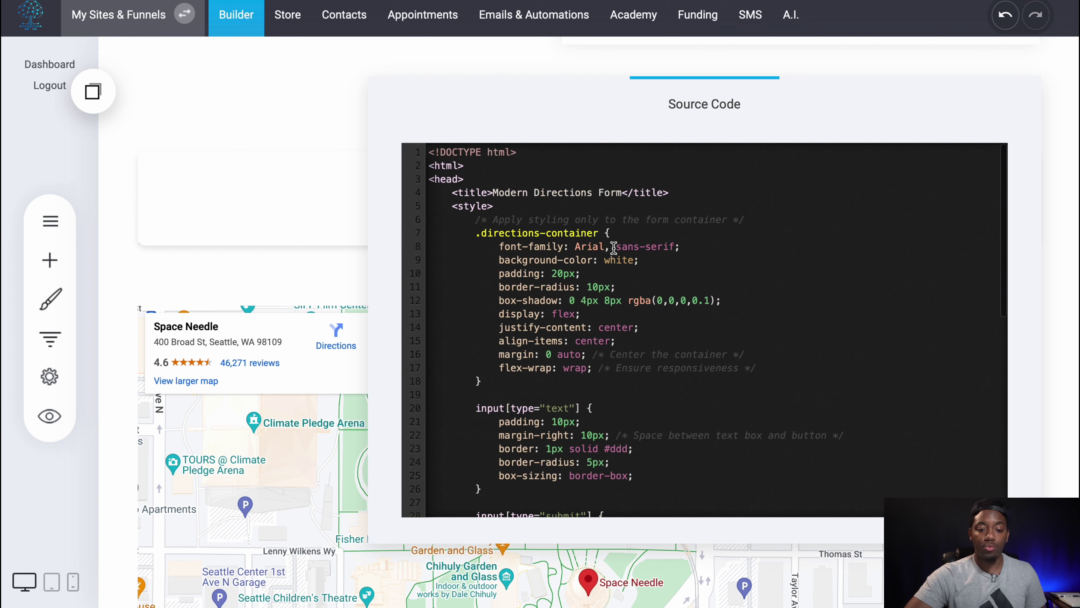
pyautogui.scroll(-10, 514, 285)
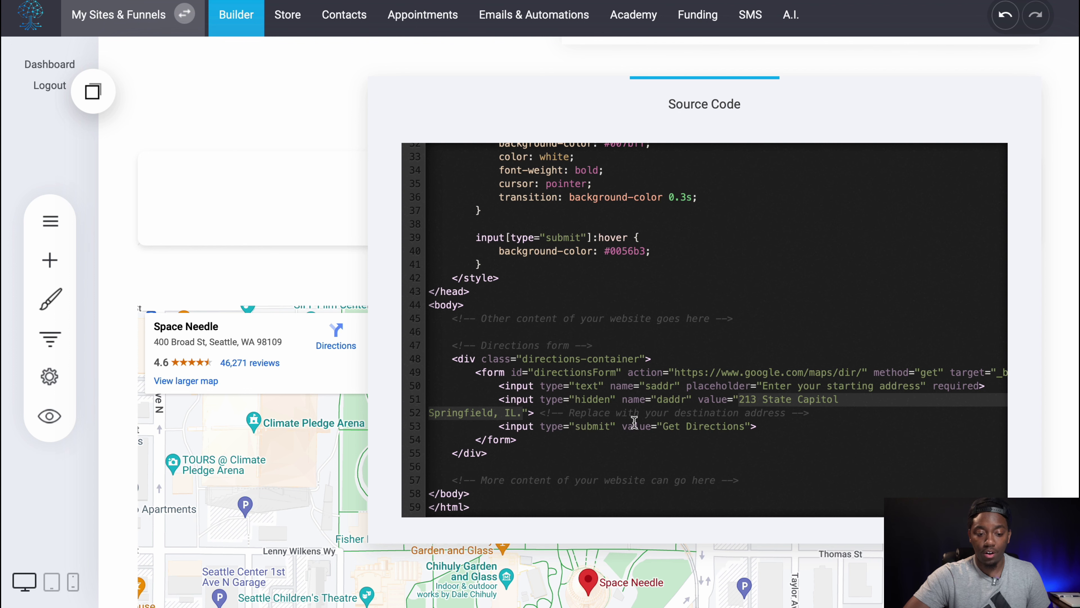
pyautogui.click(323, 255)
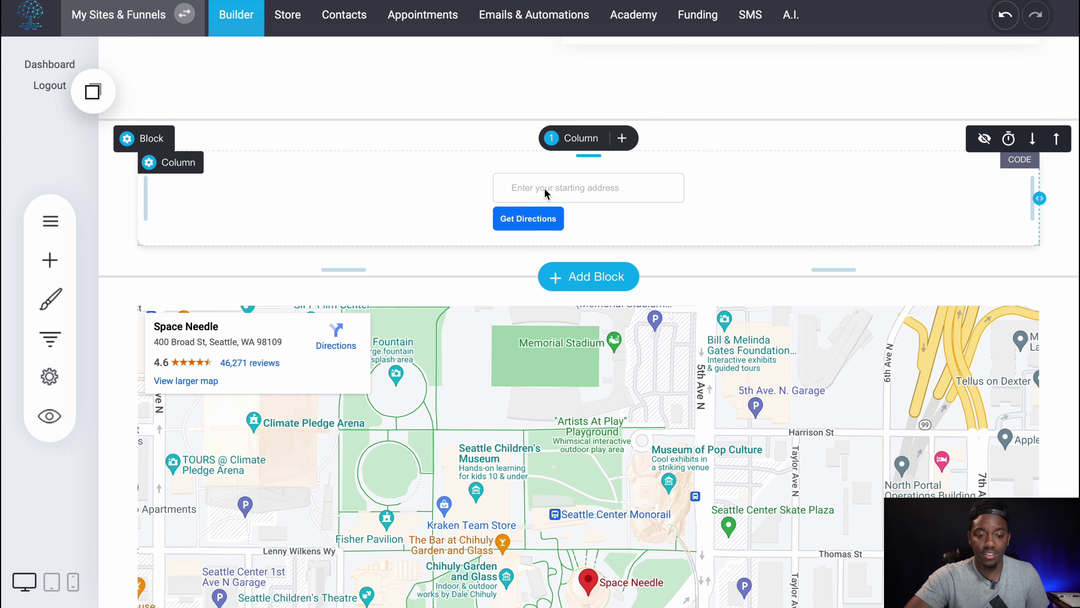
# Check the directions form above the map, then go to the Upcoming Events page
pyautogui.click(675, 193)
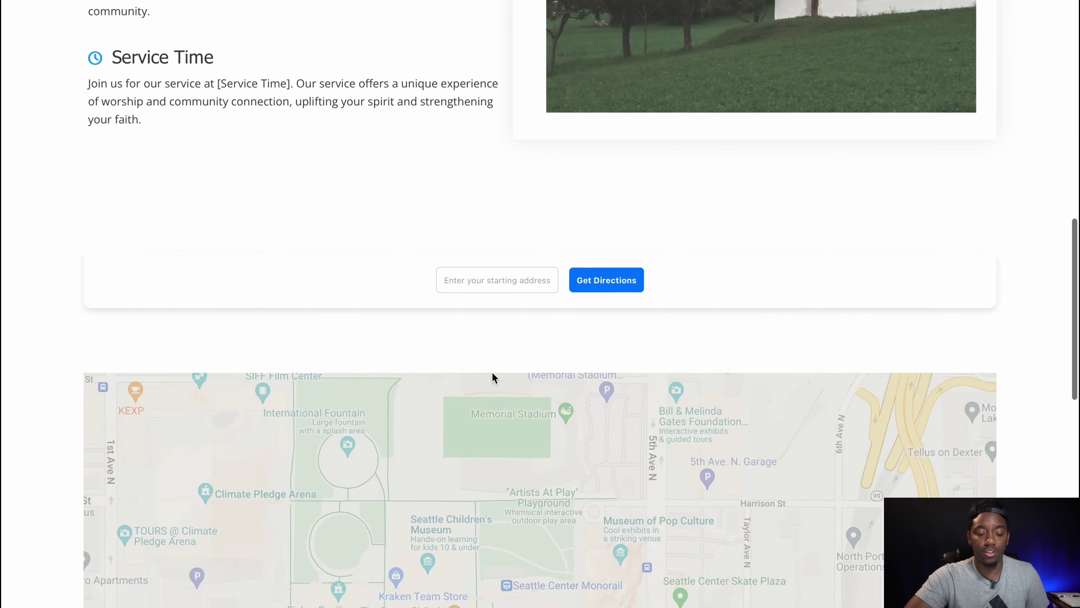
pyautogui.scroll(-10, 492, 376)
pyautogui.scroll(5, 508, 345)
pyautogui.scroll(4, 523, 269)
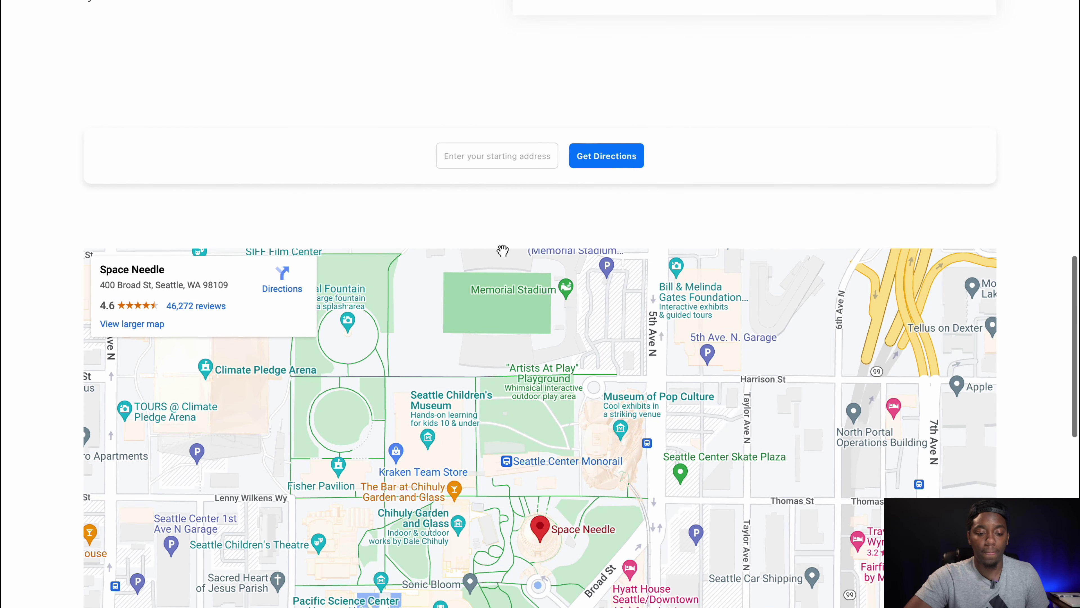
pyautogui.scroll(15, 504, 210)
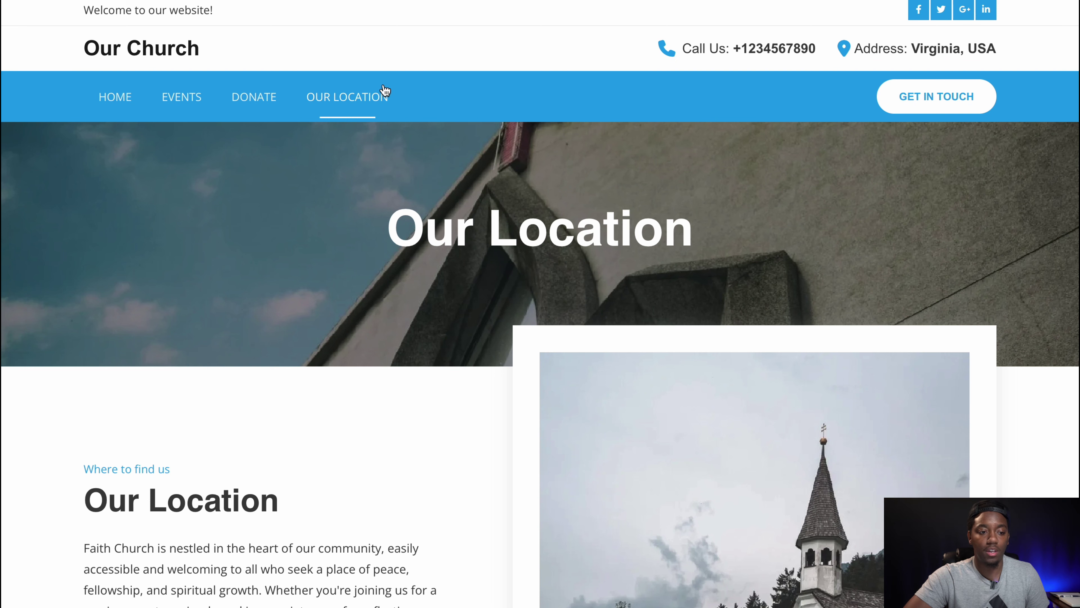
pyautogui.click(193, 100)
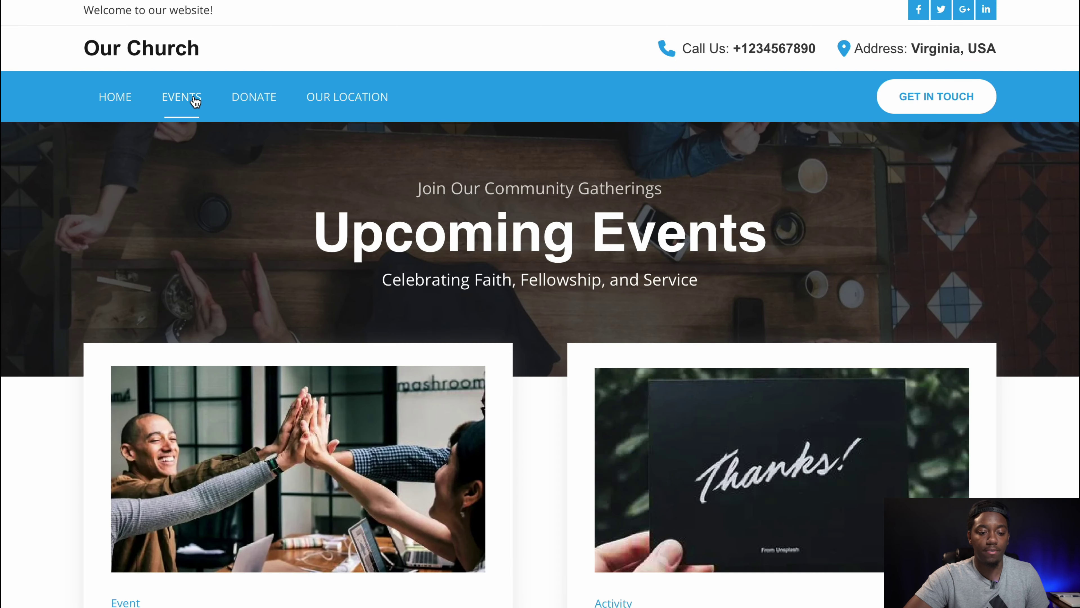
# Scroll through the Upcoming Events event cards
pyautogui.scroll(-2, 362, 304)
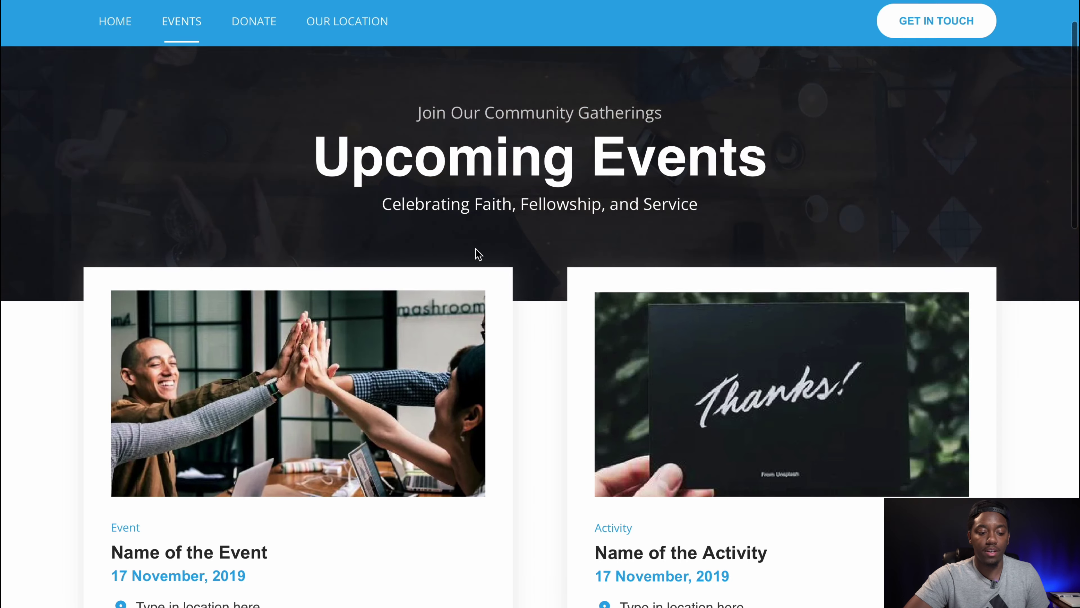
pyautogui.scroll(-5, 477, 253)
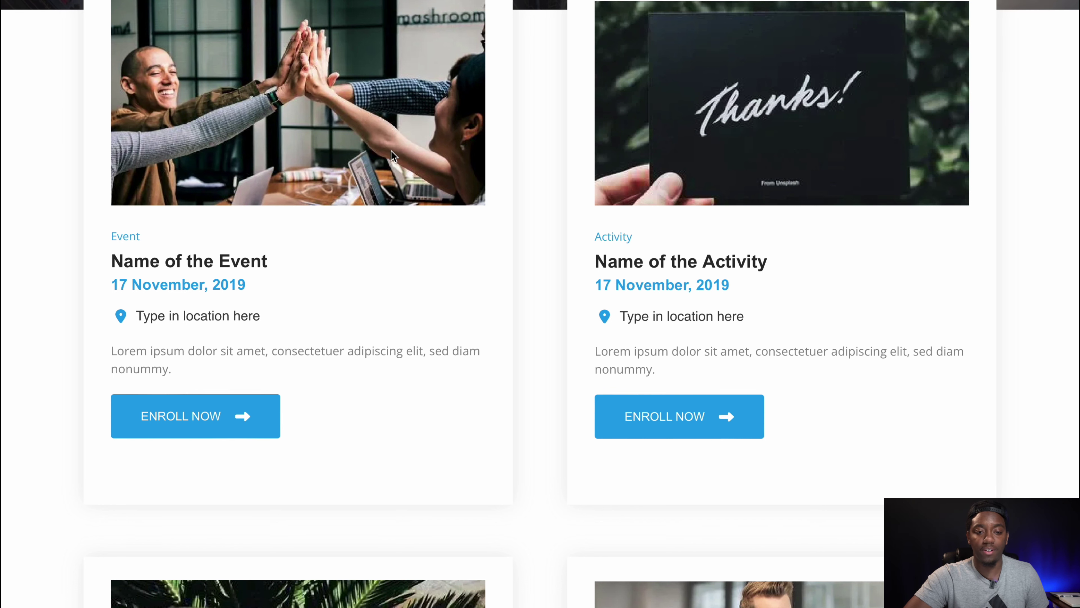
pyautogui.scroll(2, 453, 194)
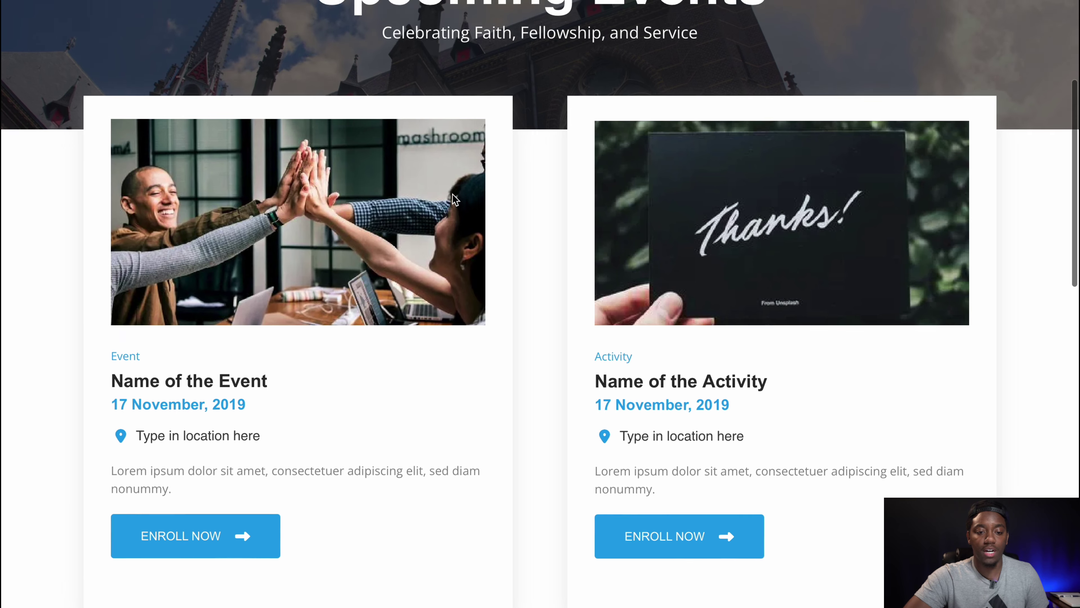
pyautogui.scroll(-4, 299, 240)
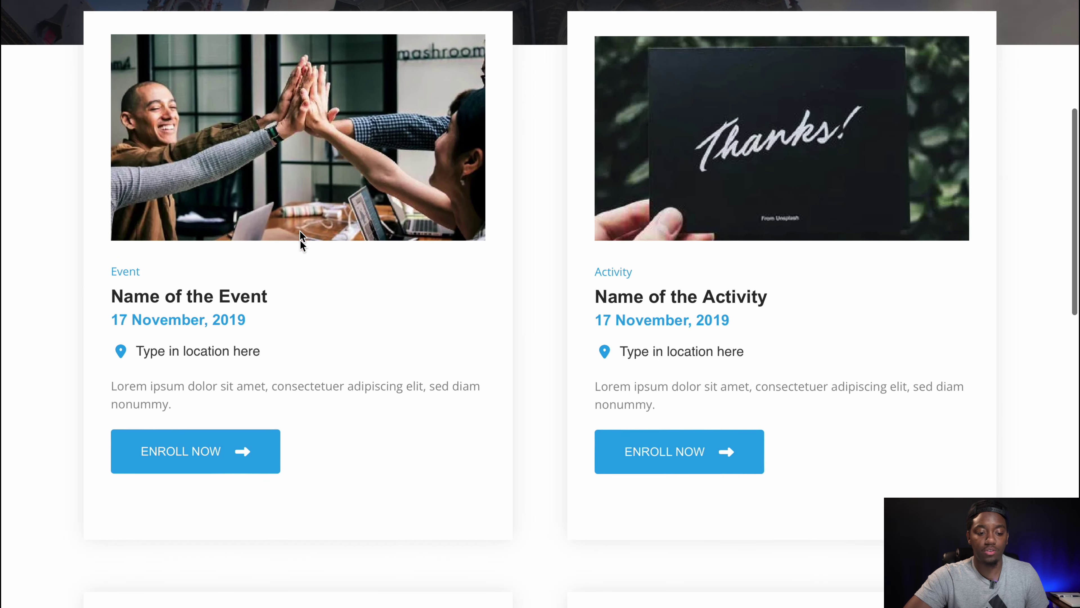
pyautogui.scroll(-2, 410, 445)
pyautogui.scroll(-4, 645, 448)
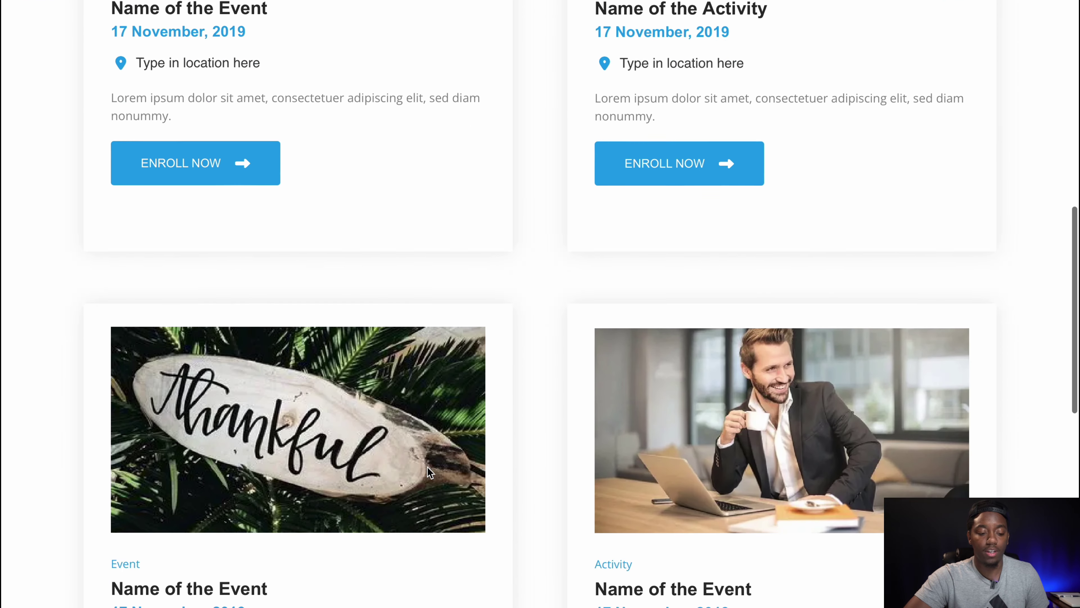
pyautogui.scroll(14, 495, 302)
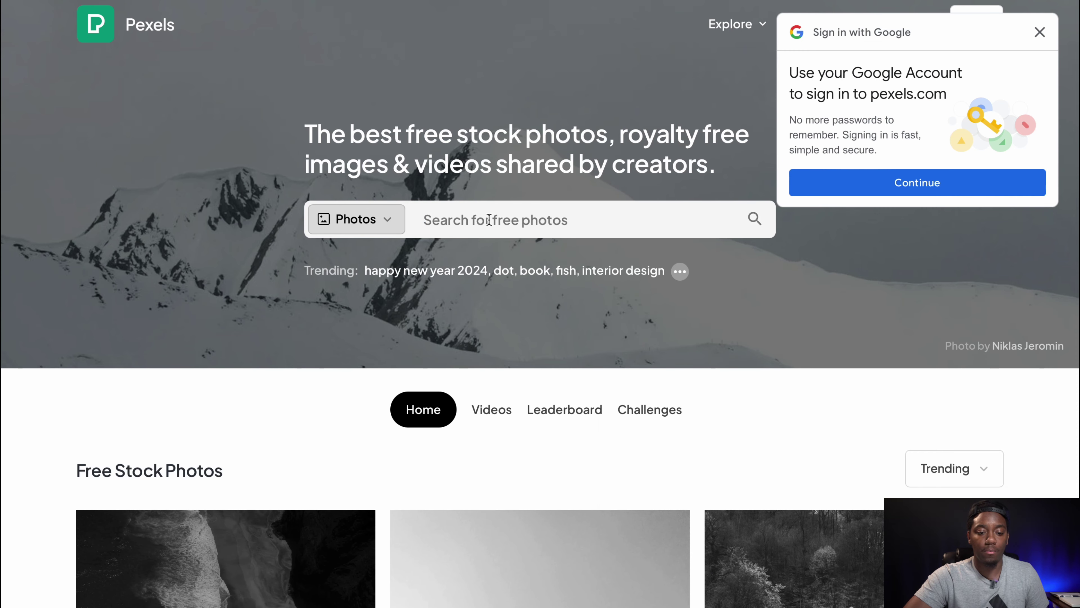
# Search Pexels photos for 'church building'
pyautogui.click(489, 219)
pyautogui.write('chur')
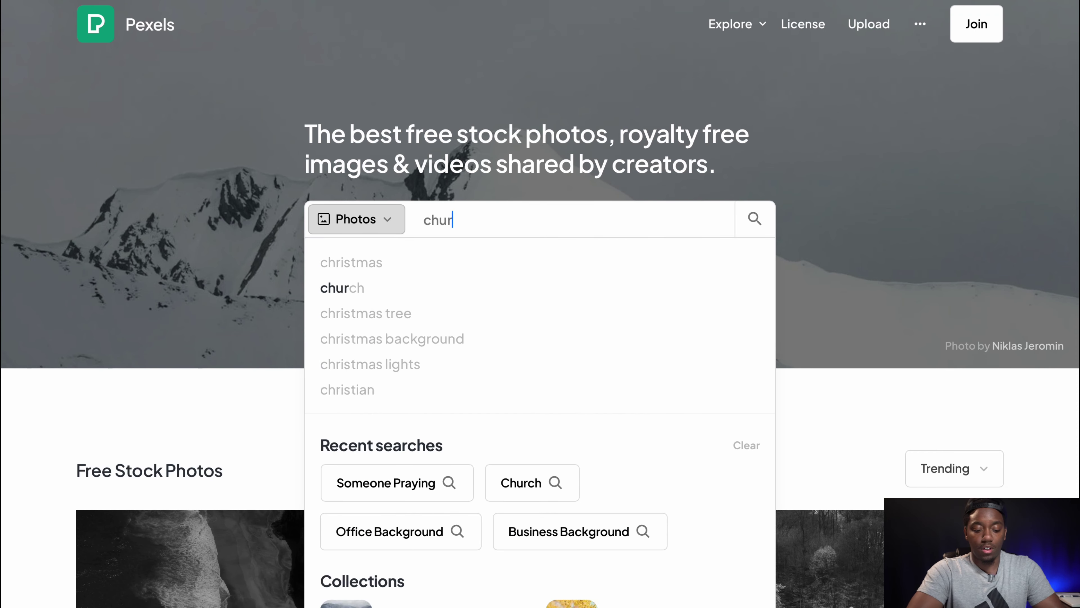
pyautogui.write('ch')
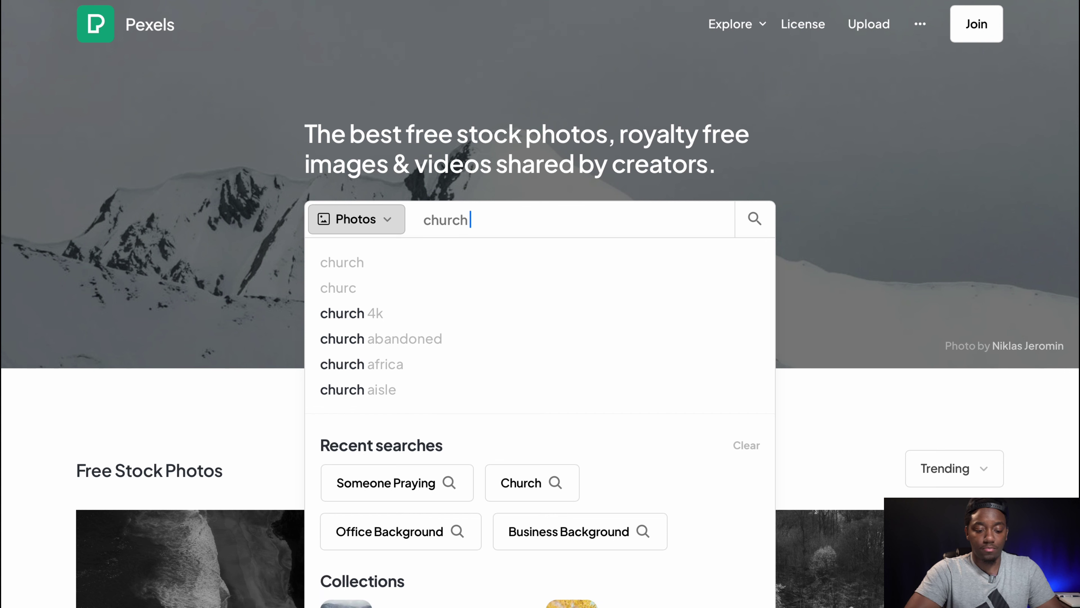
pyautogui.write(' building')
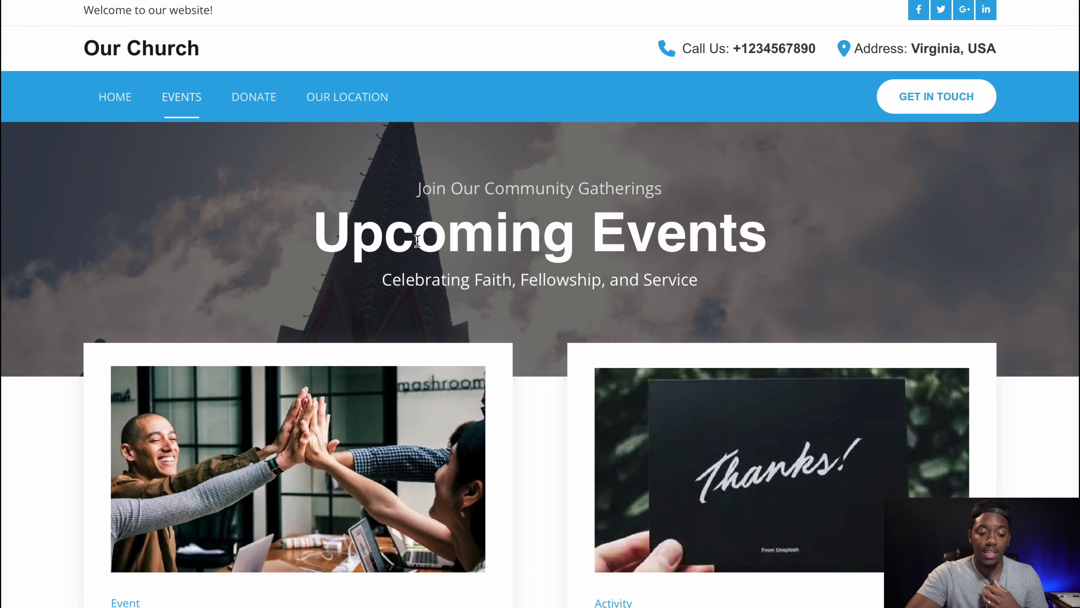
# Scroll the Events preview to check the church-building hero backgrounds
pyautogui.scroll(-4, 381, 443)
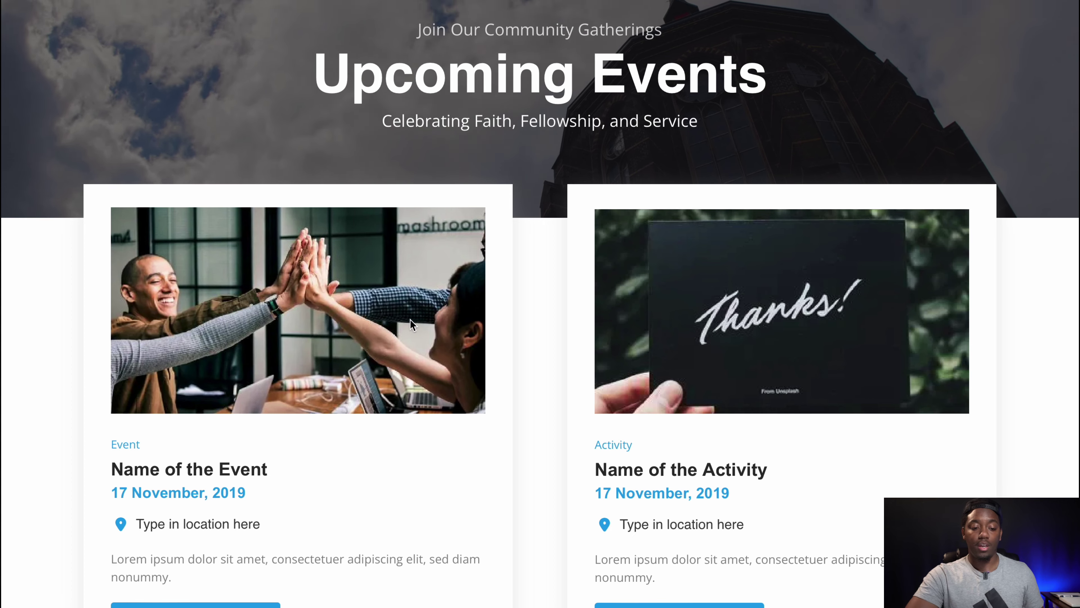
pyautogui.scroll(-5, 410, 409)
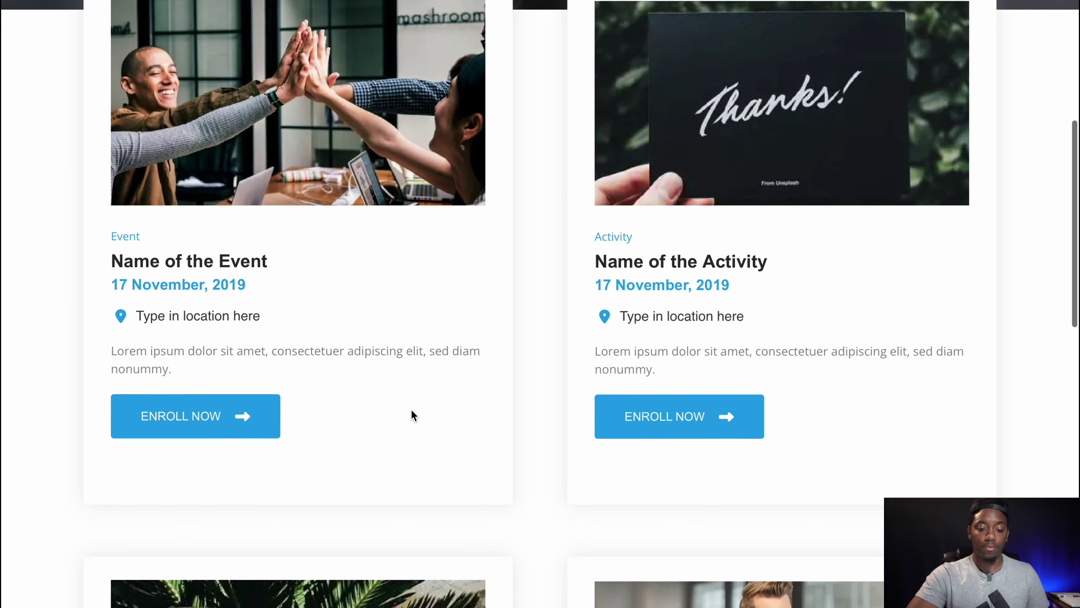
pyautogui.scroll(8, 382, 459)
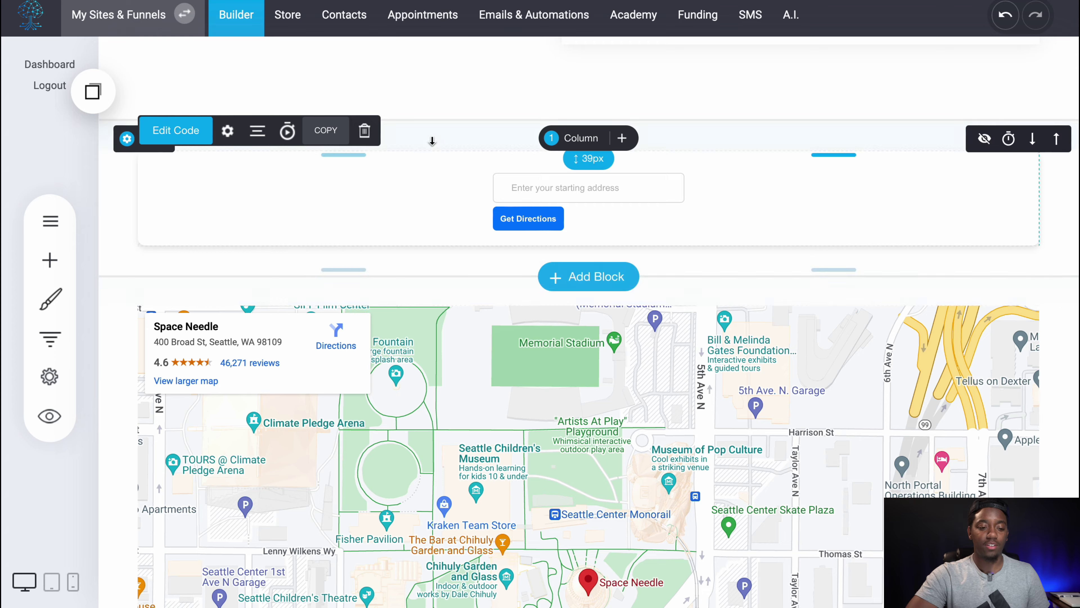
pyautogui.scroll(10, 429, 144)
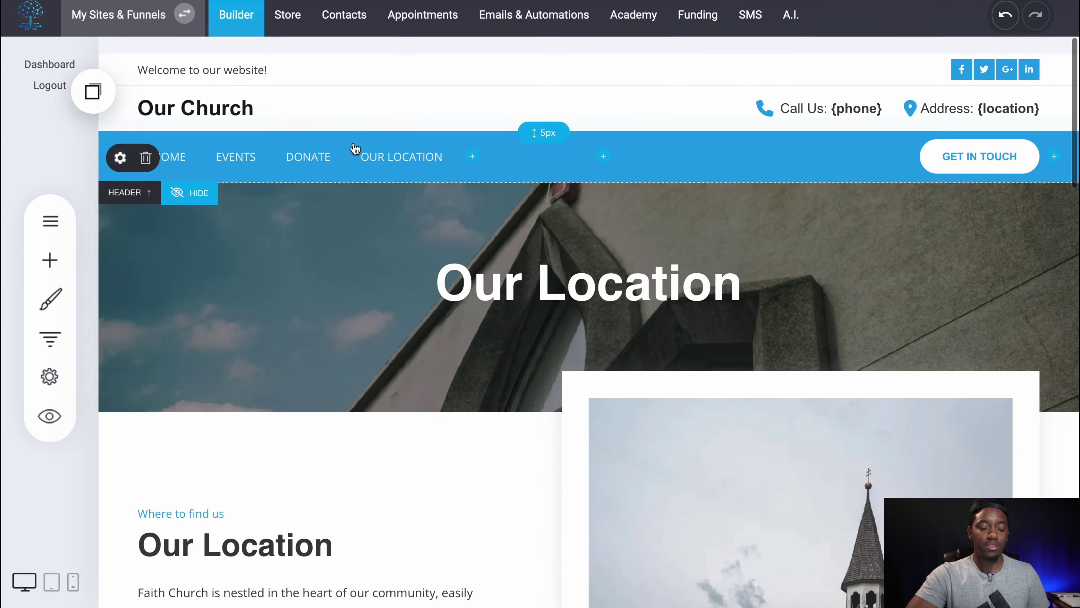
pyautogui.click(245, 139)
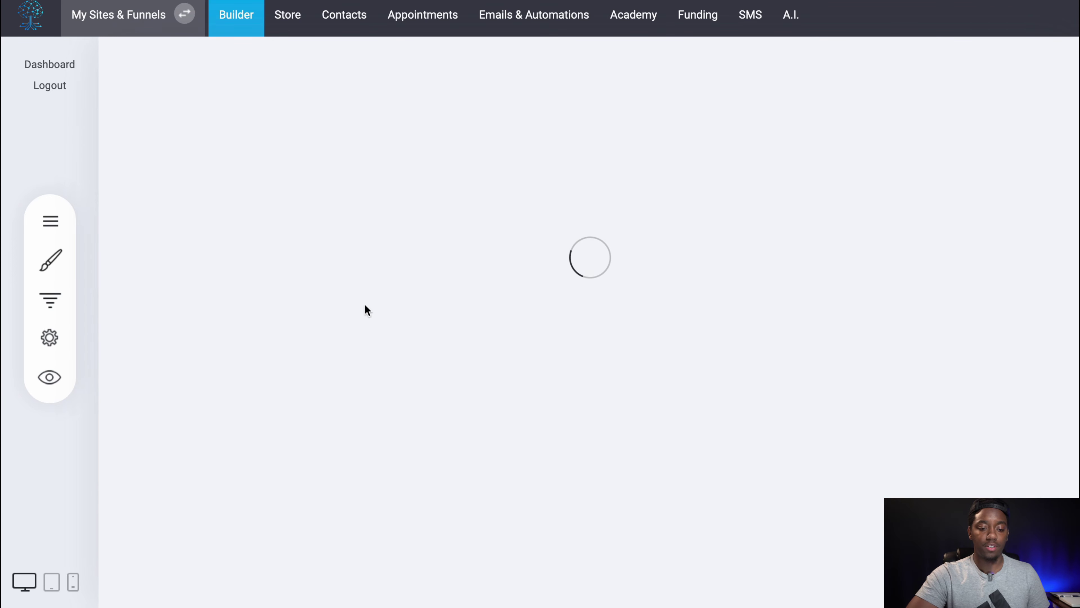
pyautogui.scroll(-8, 365, 305)
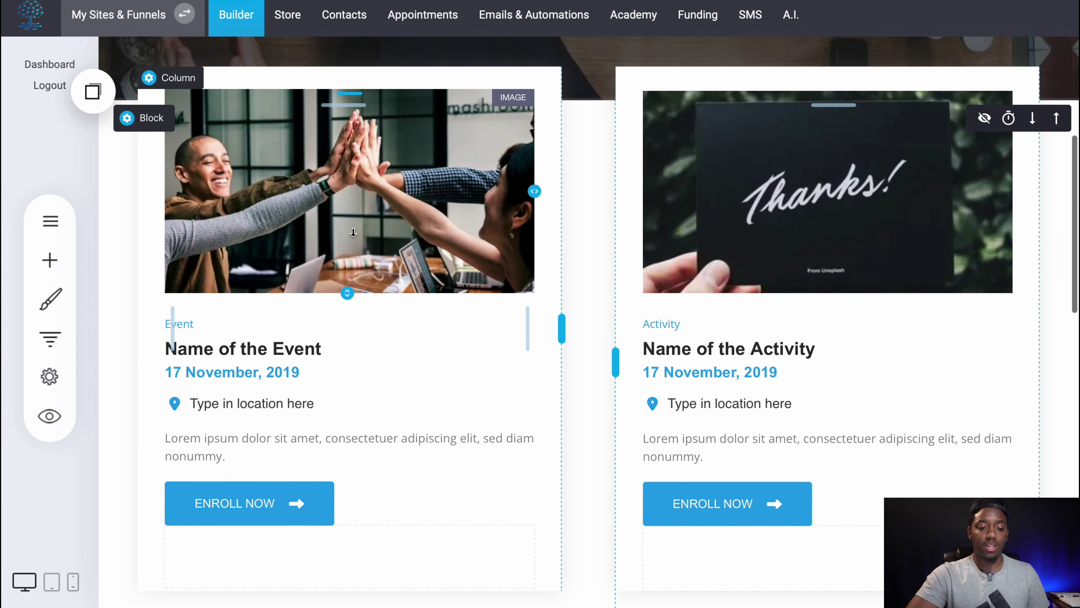
pyautogui.scroll(2, 317, 194)
pyautogui.click(224, 136)
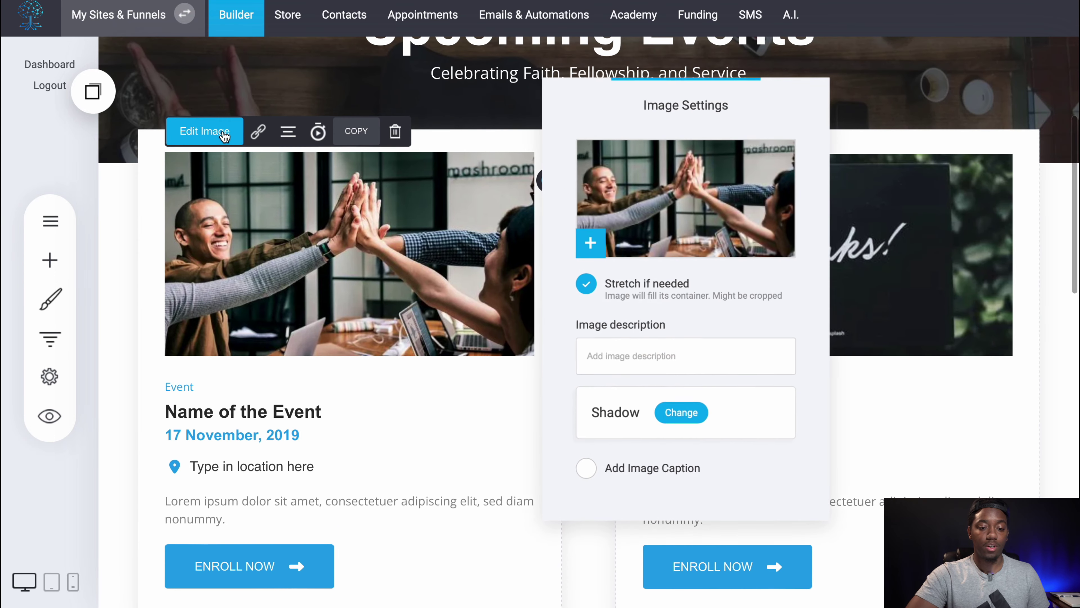
pyautogui.click(668, 210)
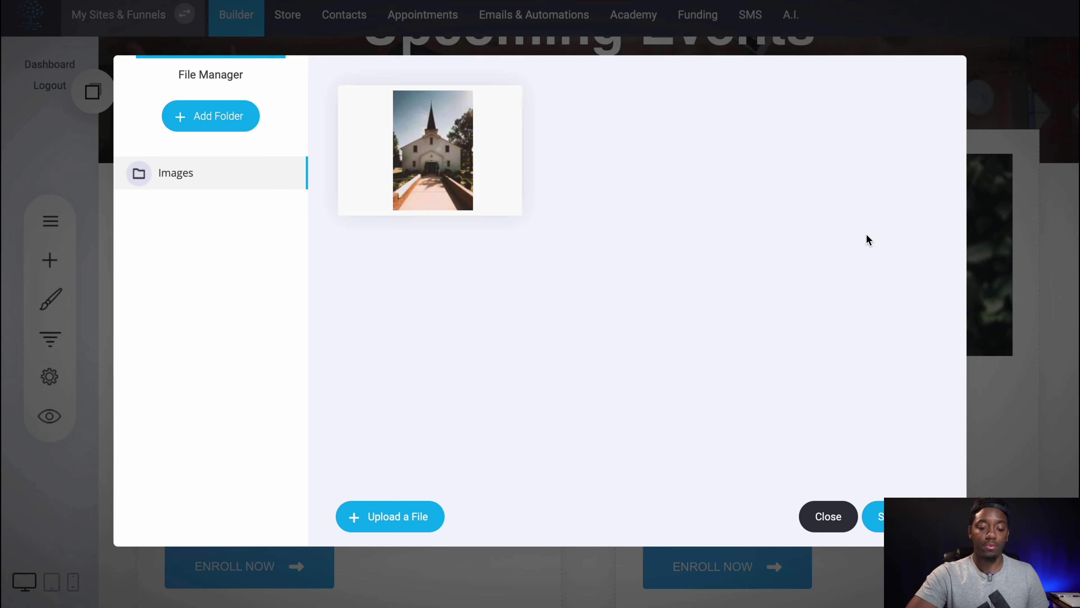
pyautogui.click(829, 517)
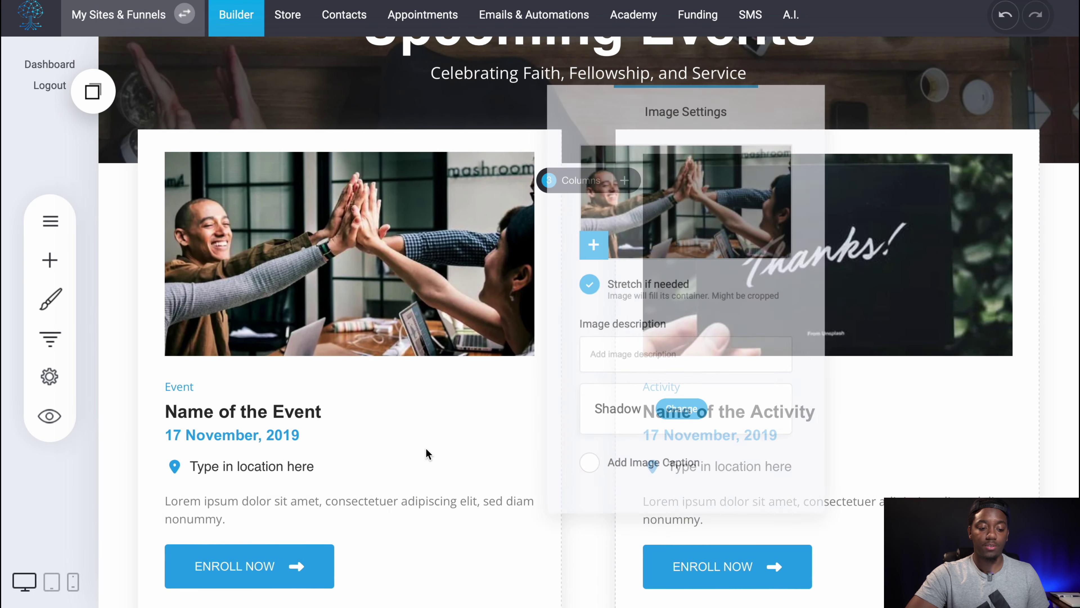
pyautogui.scroll(-3, 300, 529)
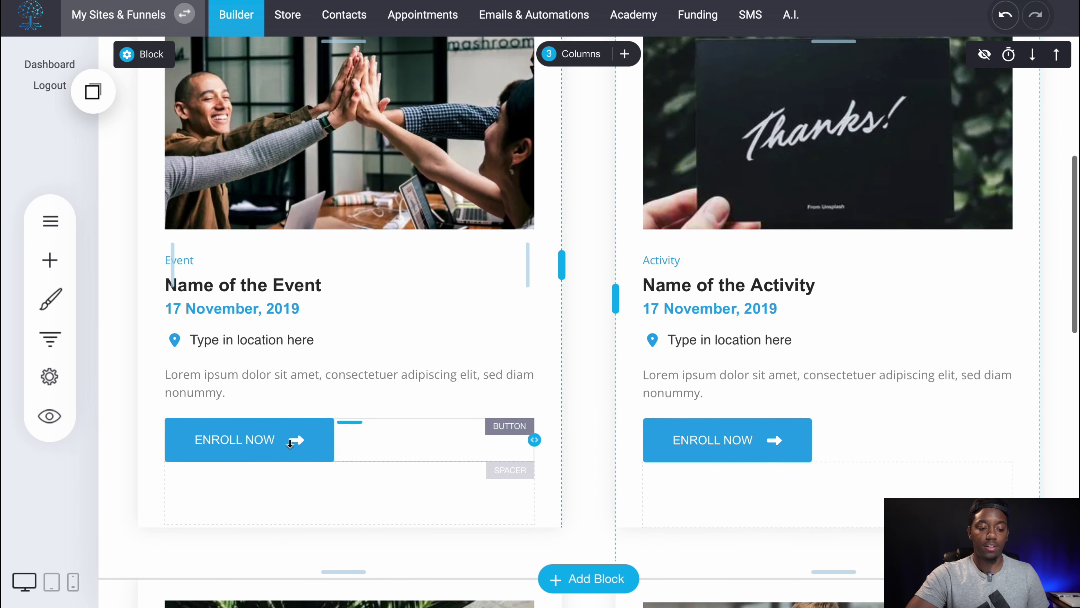
pyautogui.moveTo(289, 443)
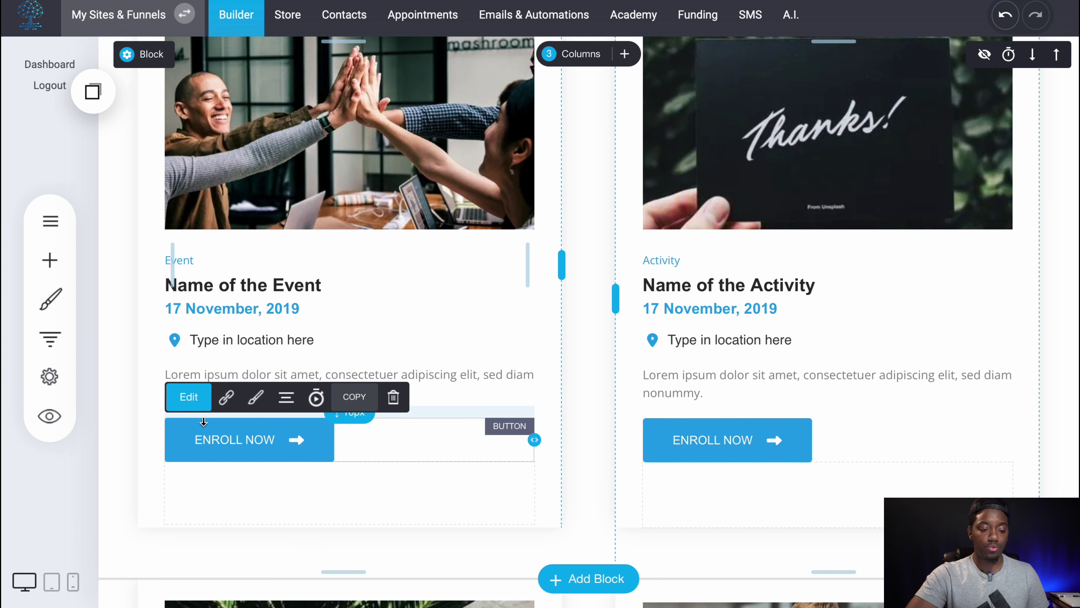
# Delete the Enroll Now buttons from all four event cards
pyautogui.click(393, 396)
pyautogui.click(606, 309)
pyautogui.moveTo(794, 446)
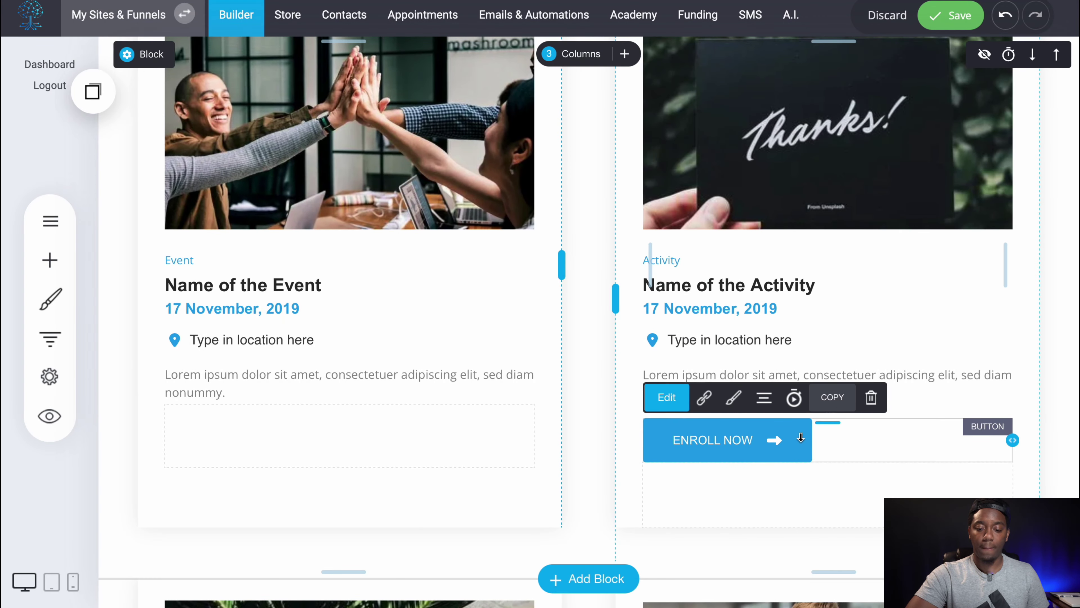
pyautogui.click(871, 397)
pyautogui.click(628, 316)
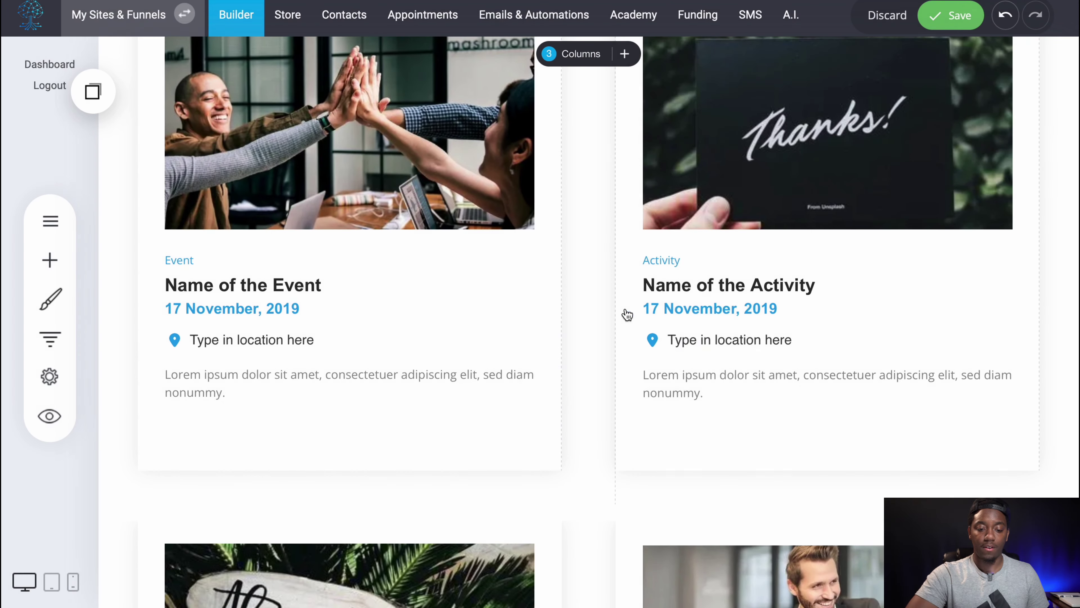
pyautogui.scroll(-10, 668, 317)
pyautogui.moveTo(332, 287)
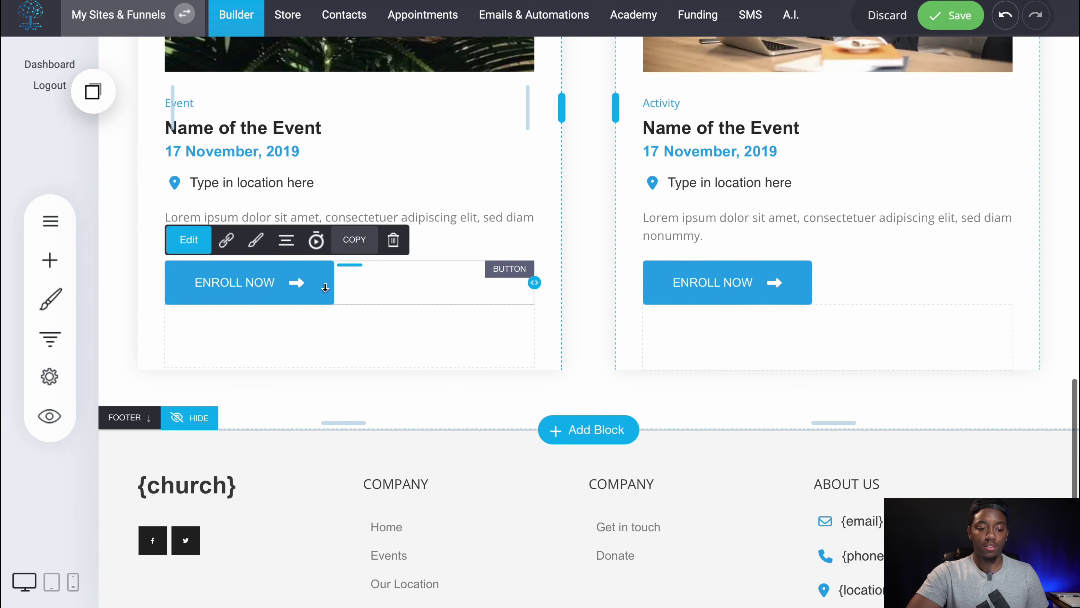
pyautogui.click(391, 239)
pyautogui.click(605, 300)
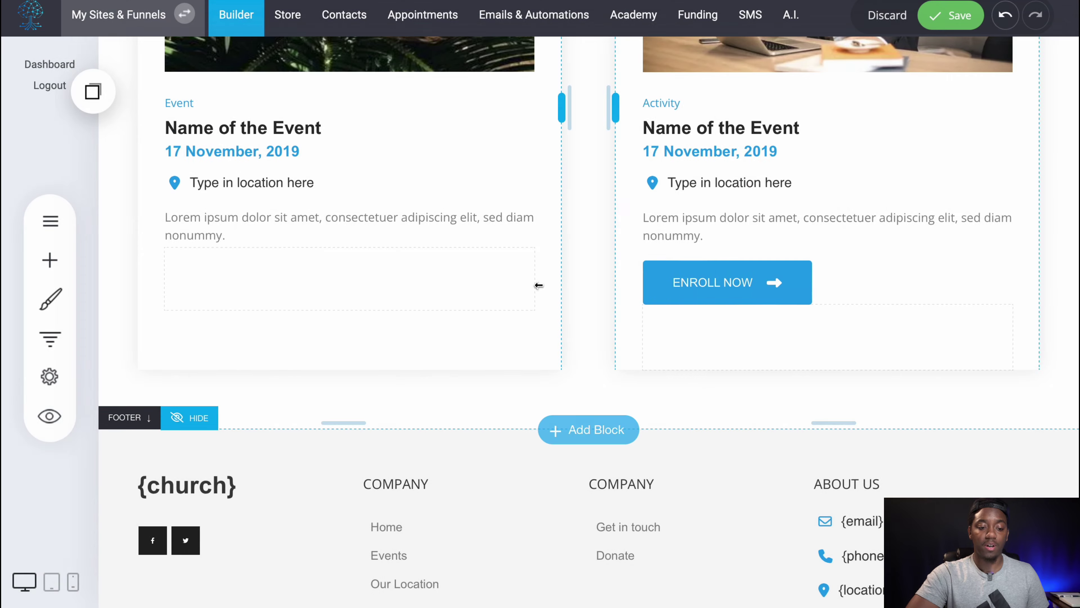
pyautogui.moveTo(748, 289)
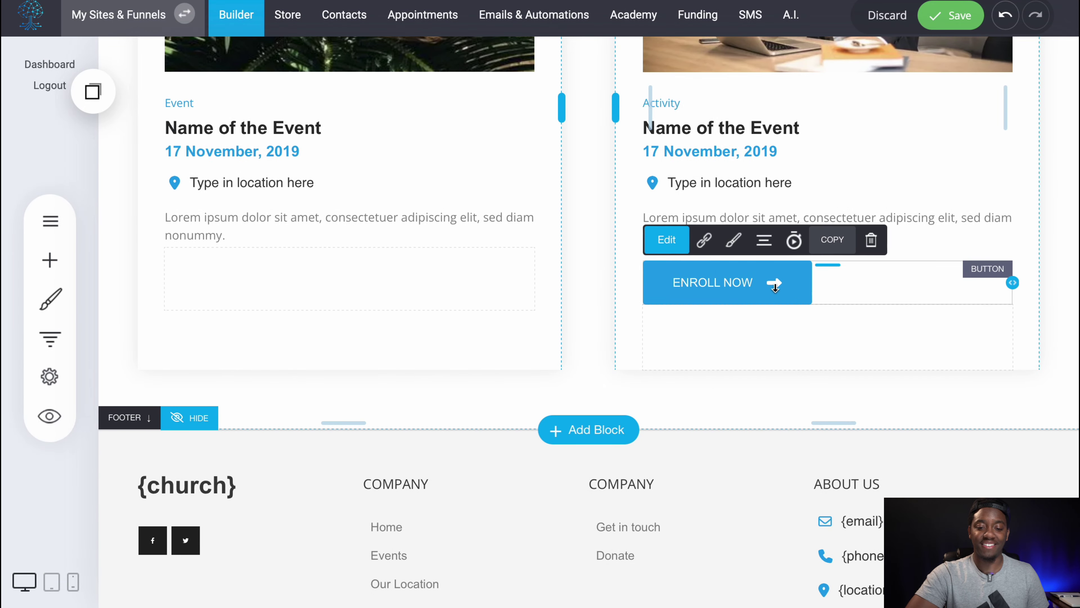
pyautogui.click(872, 240)
pyautogui.click(605, 300)
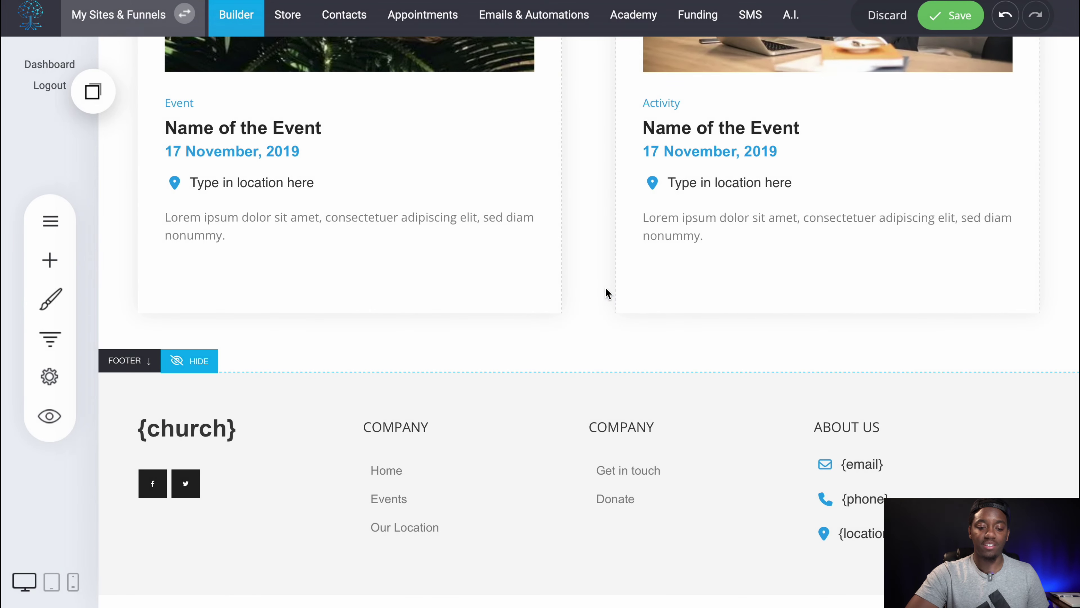
# Save the Upcoming Events page and review it
pyautogui.scroll(8, 605, 292)
pyautogui.click(957, 17)
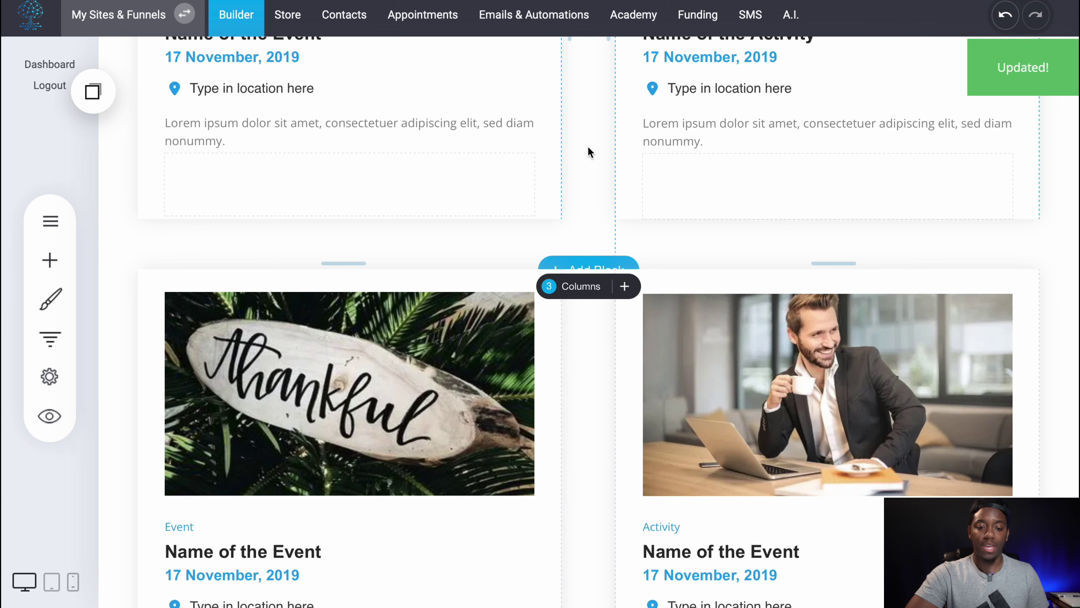
pyautogui.scroll(10, 588, 149)
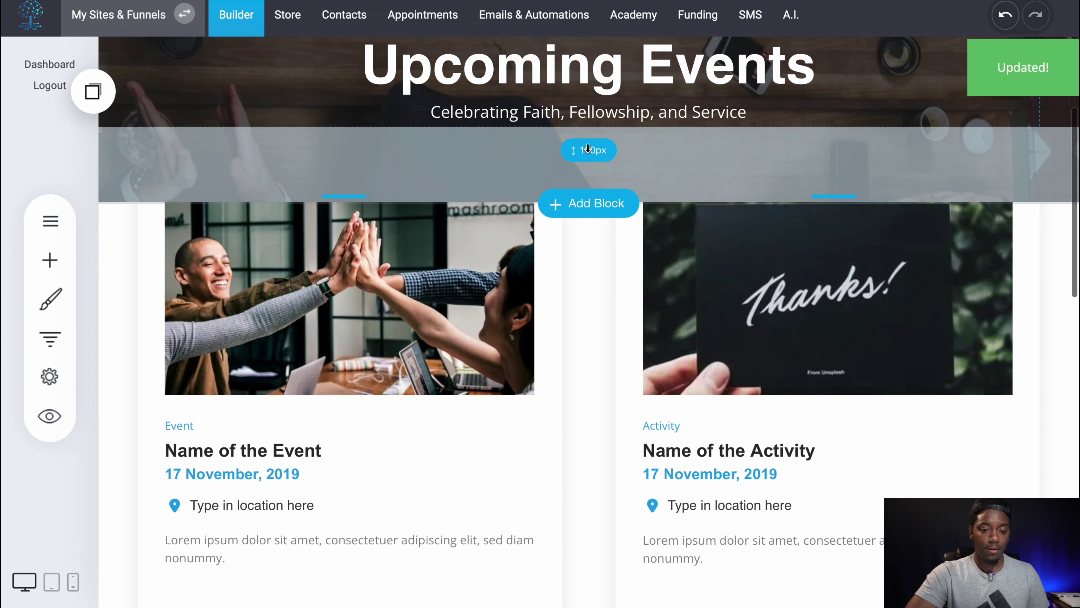
pyautogui.scroll(4, 588, 146)
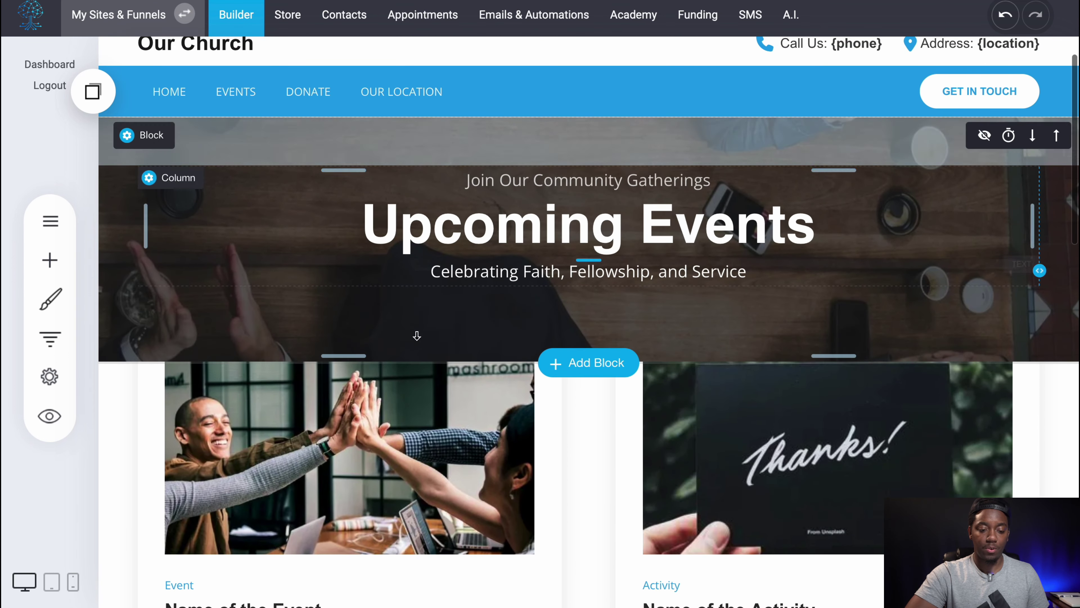
pyautogui.scroll(-7, 400, 367)
pyautogui.scroll(5, 402, 365)
pyautogui.scroll(1, 402, 365)
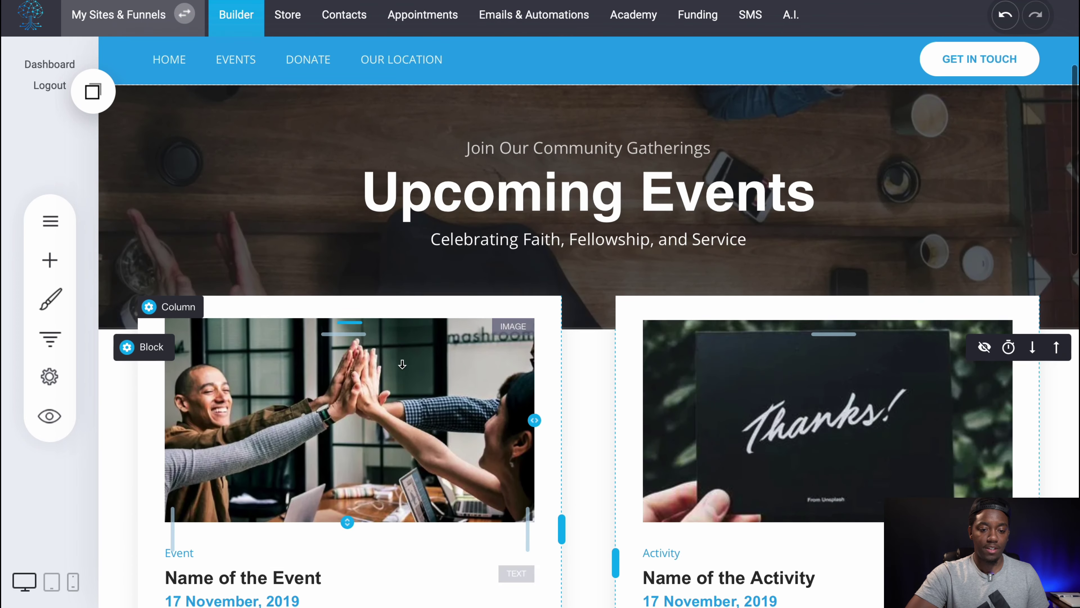
pyautogui.scroll(-8, 402, 366)
pyautogui.scroll(-6, 402, 364)
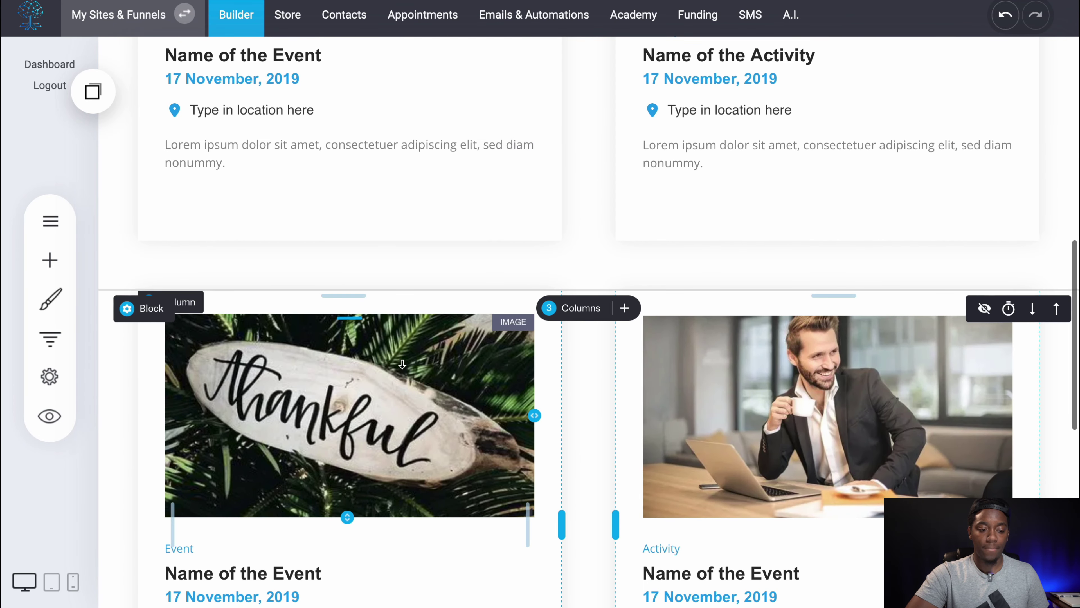
pyautogui.scroll(15, 406, 333)
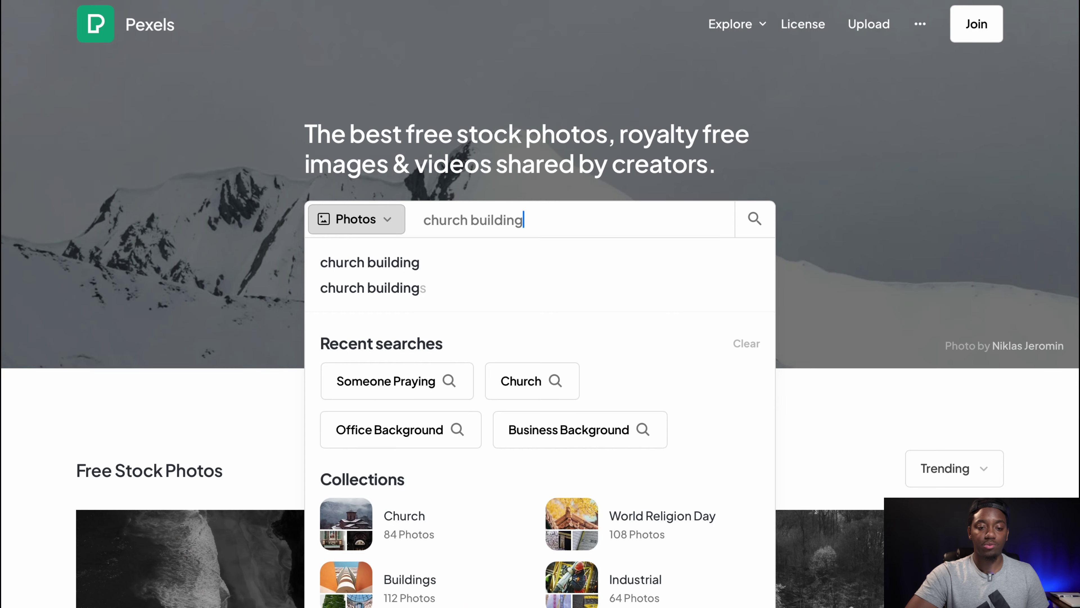
# Search Pexels for church building photos and scroll through the results
pyautogui.press('Return')
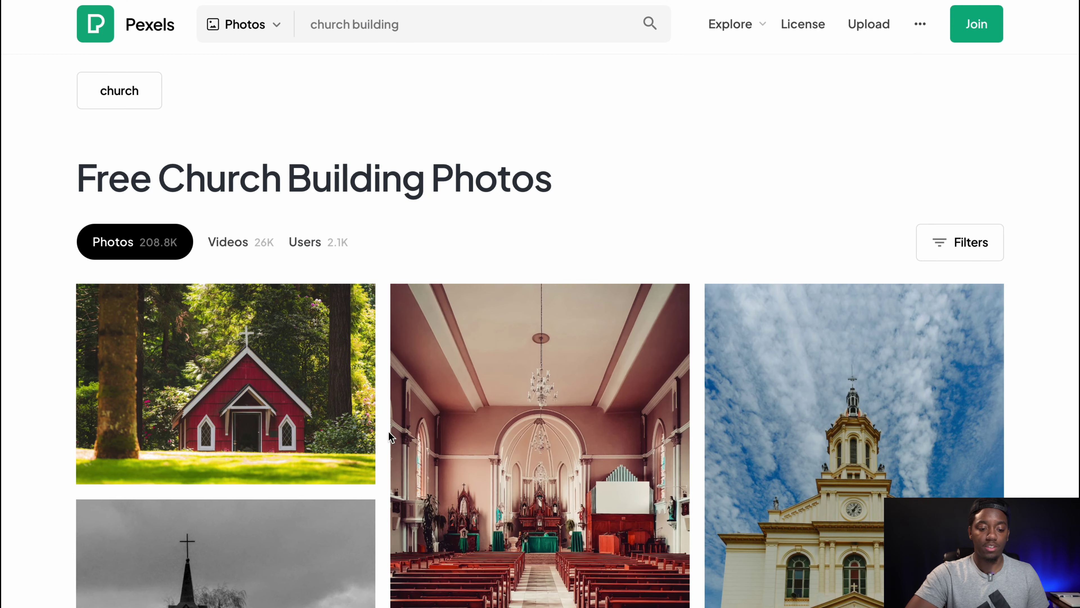
pyautogui.scroll(-9, 389, 430)
pyautogui.scroll(-15, 393, 438)
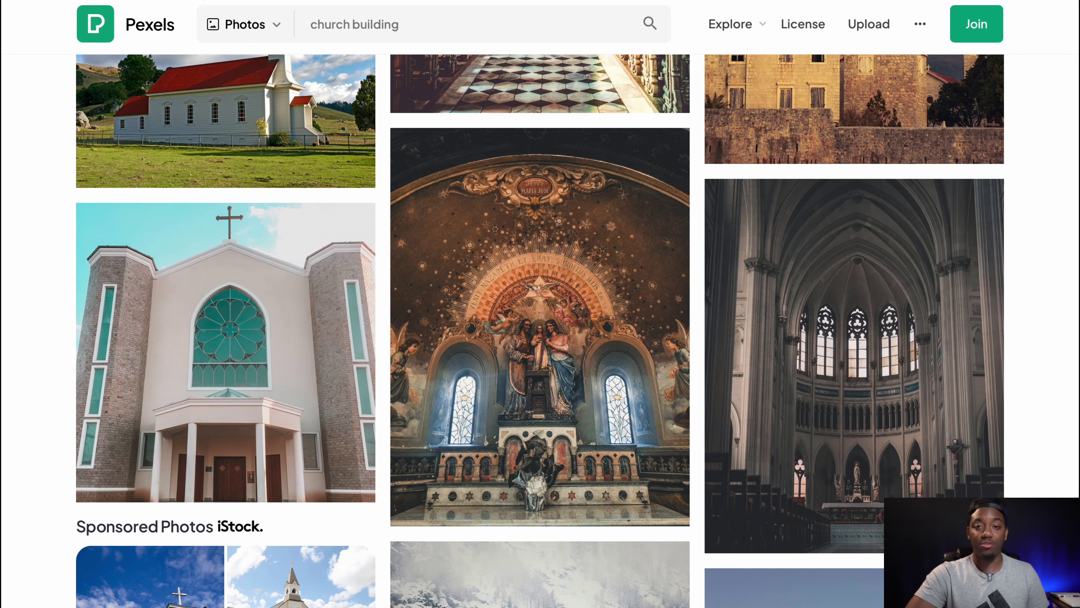
pyautogui.moveTo(262, 123)
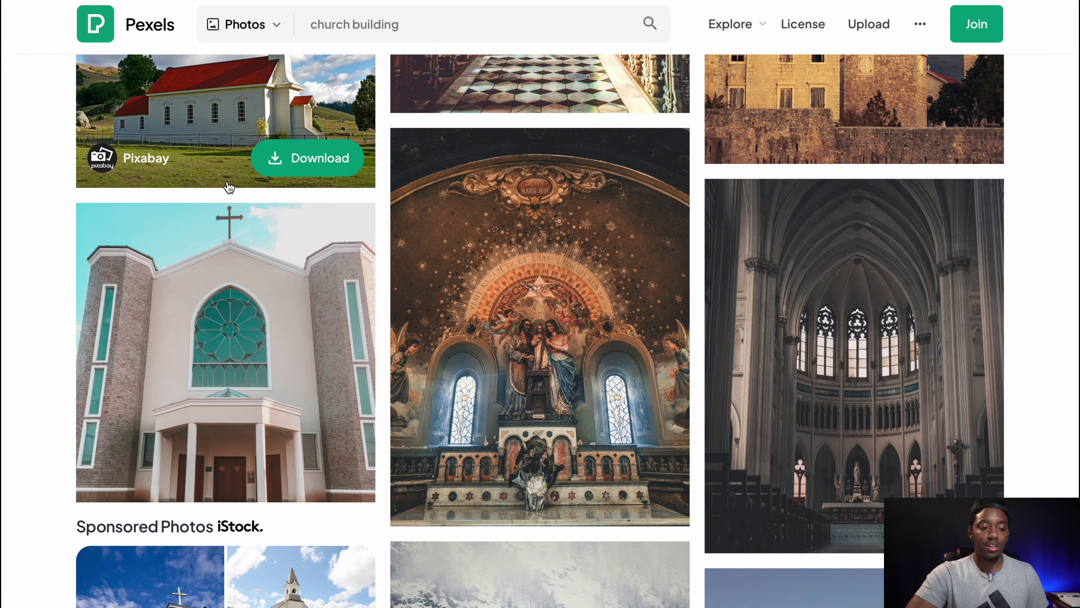
pyautogui.scroll(20, 228, 187)
# Replace the search with 'someone praying' and browse the returned photos
pyautogui.doubleClick(377, 25)
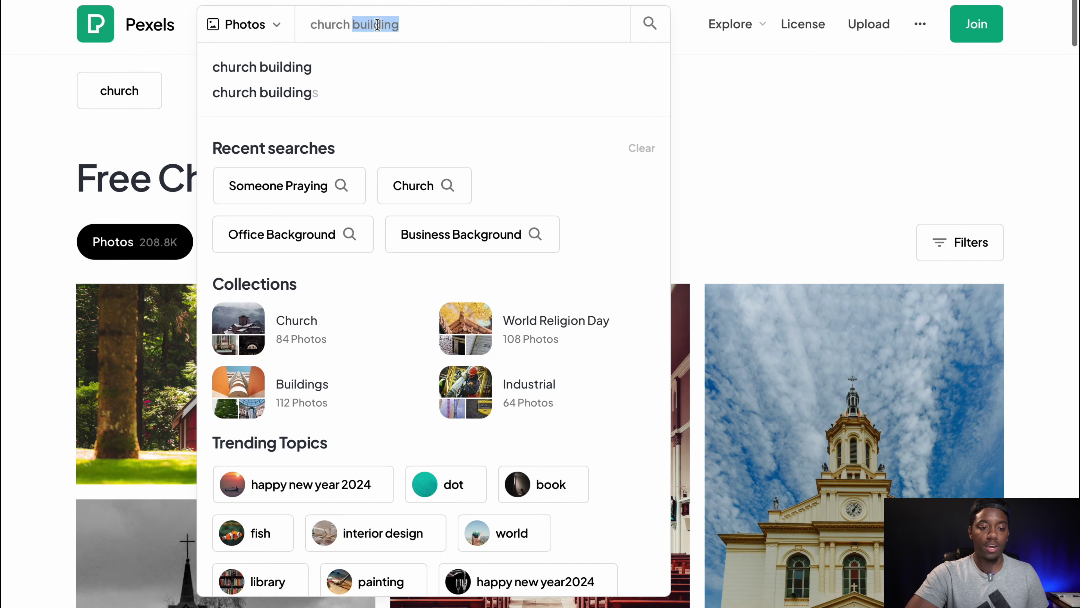
pyautogui.write('someon')
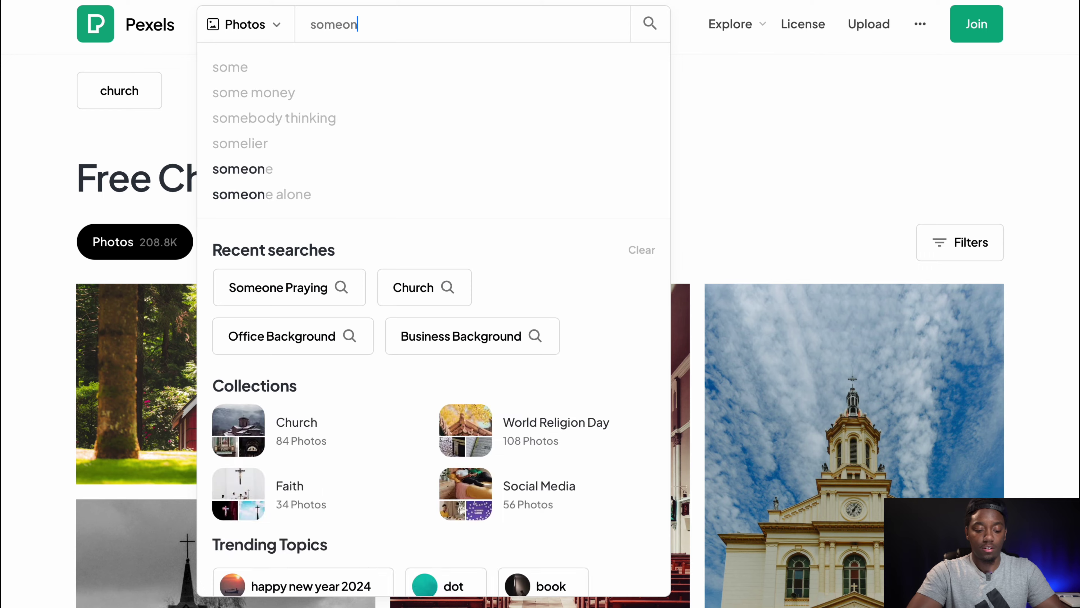
pyautogui.write('e praying')
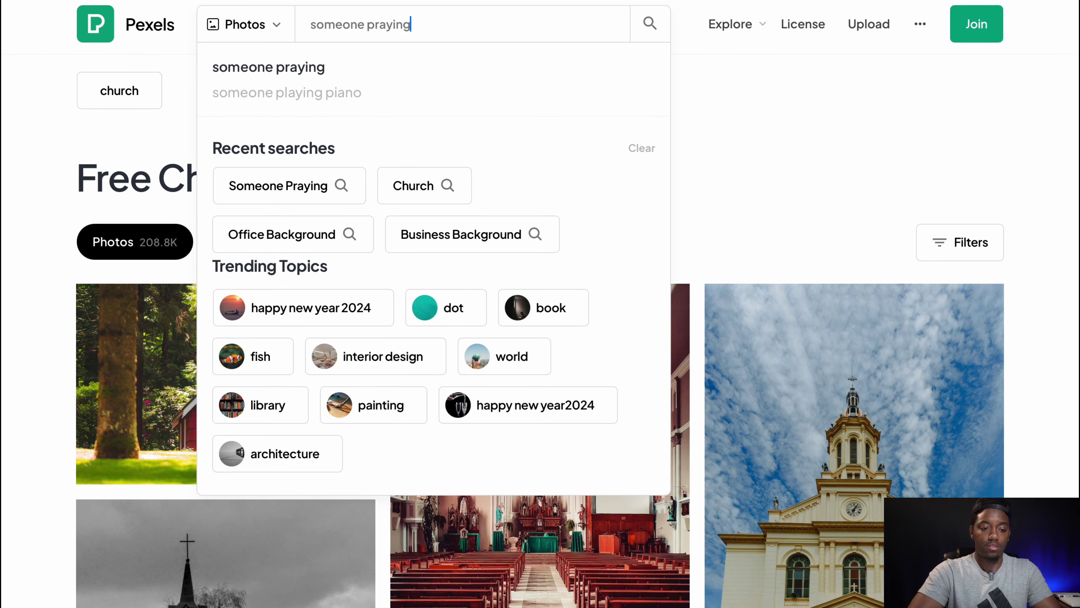
pyautogui.press('Return')
pyautogui.scroll(-15, 376, 356)
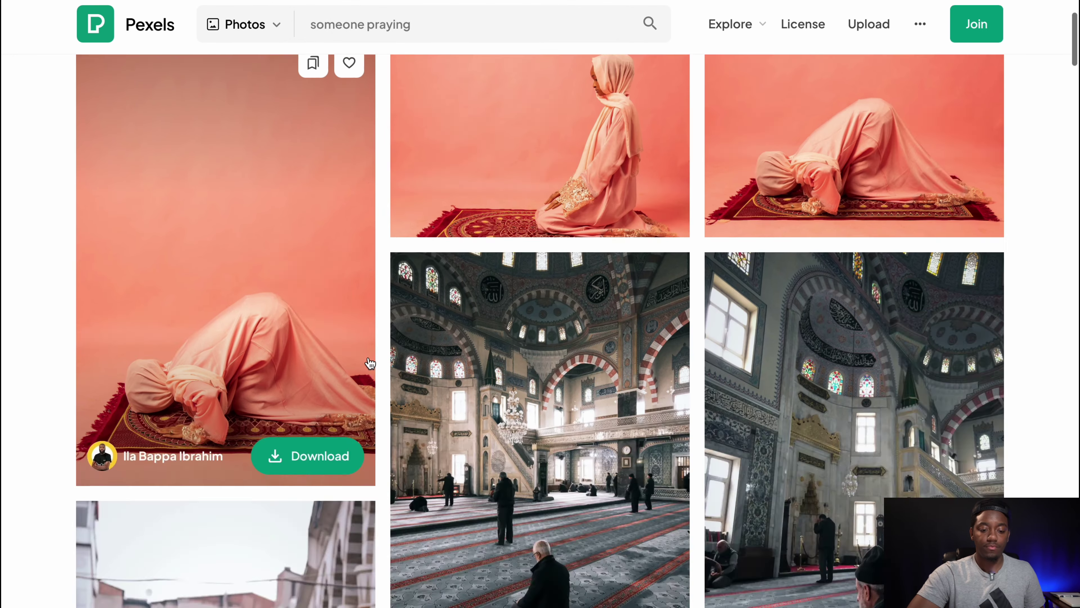
pyautogui.scroll(4, 781, 201)
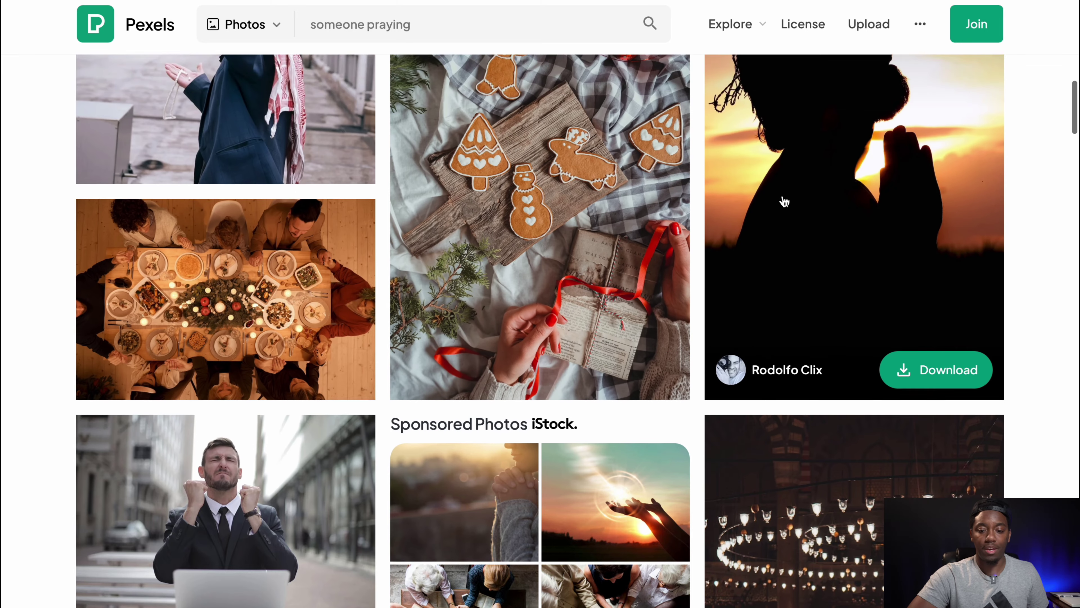
pyautogui.scroll(-10, 656, 305)
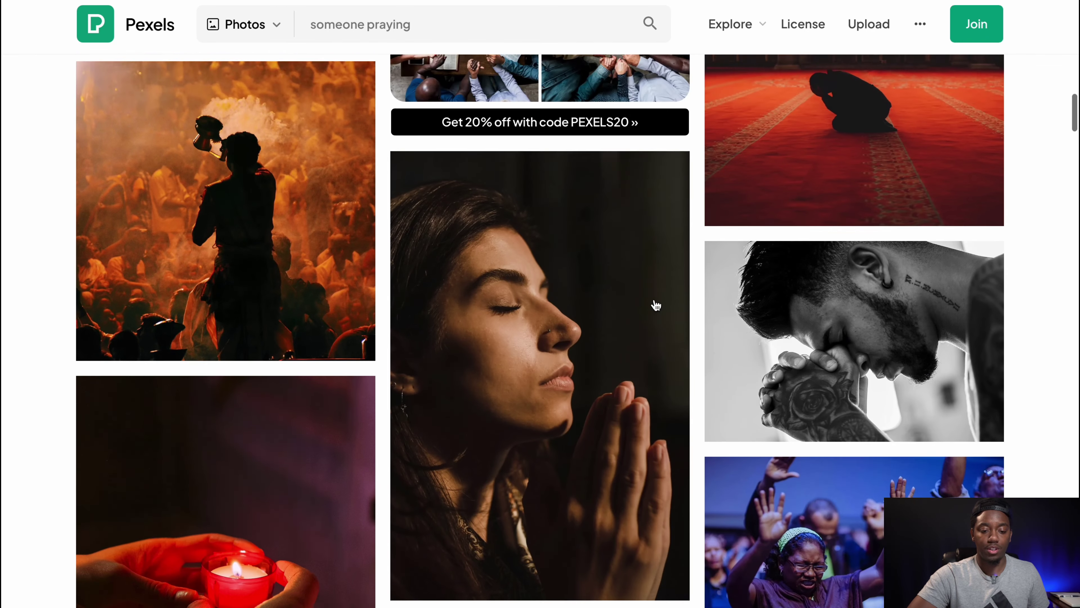
pyautogui.scroll(-3, 602, 349)
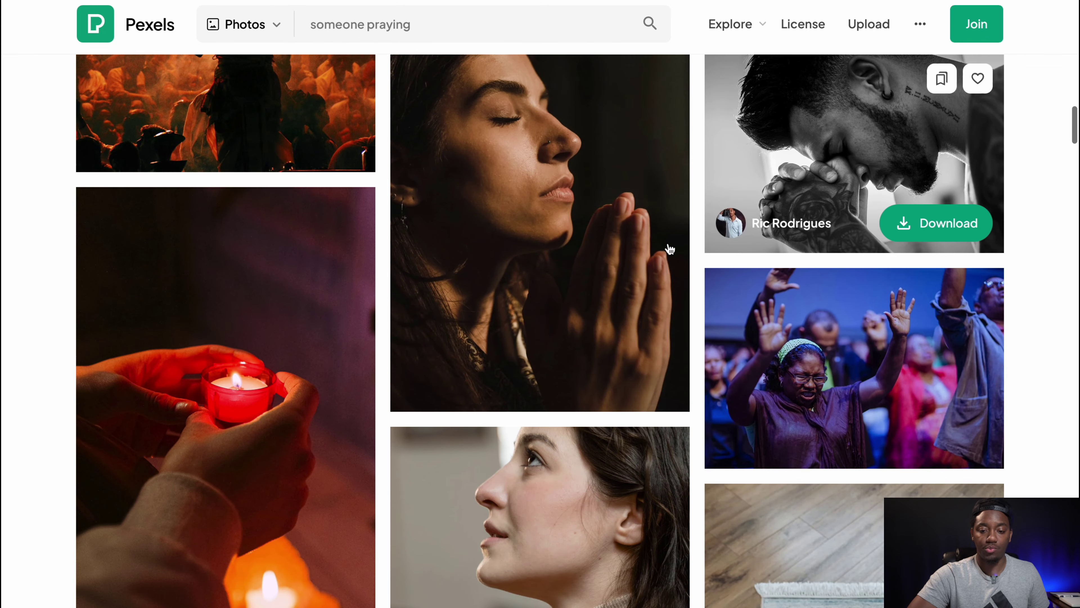
pyautogui.scroll(15, 501, 149)
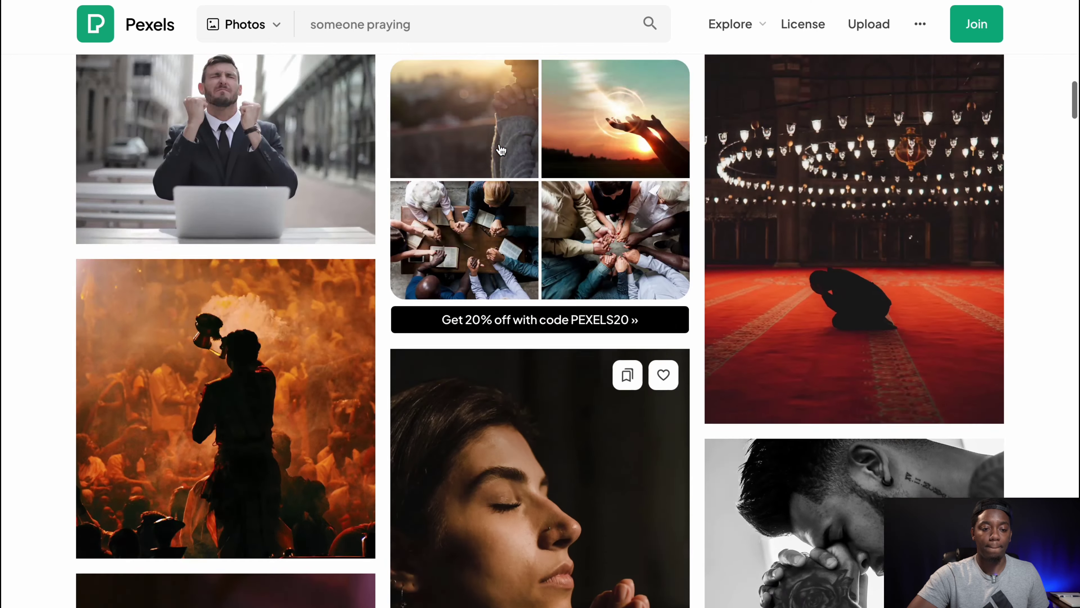
pyautogui.scroll(-1, 495, 144)
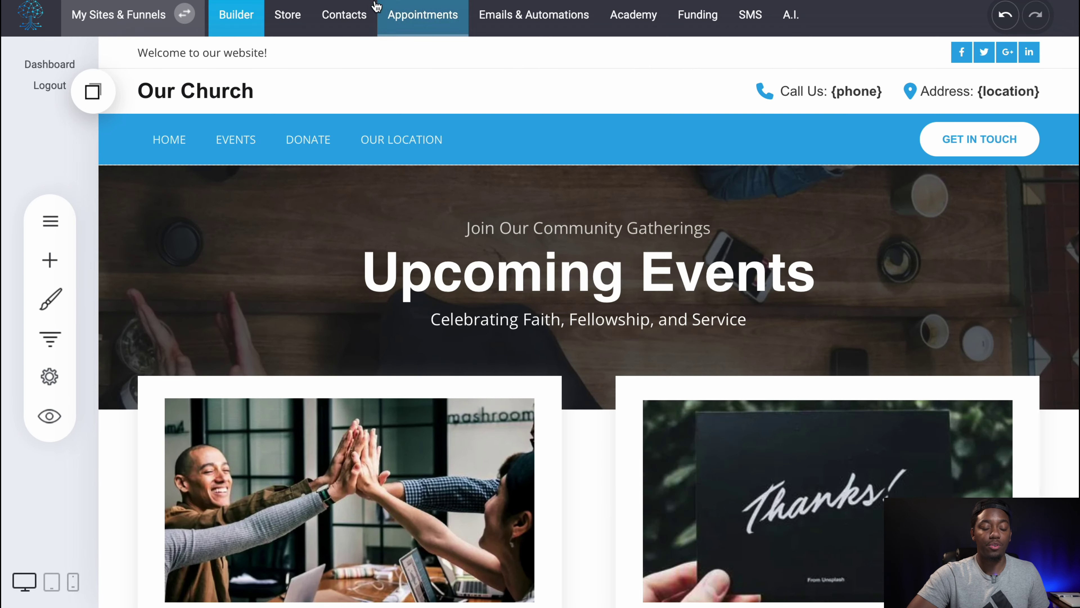
pyautogui.scroll(-6, 509, 339)
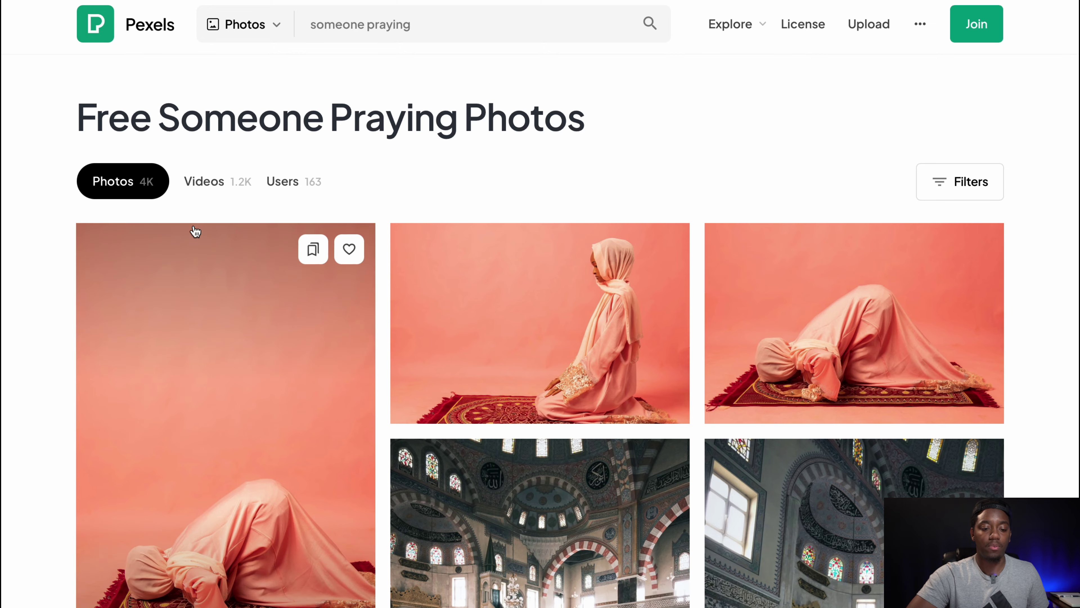
pyautogui.scroll(-20, 196, 231)
pyautogui.scroll(15, 195, 231)
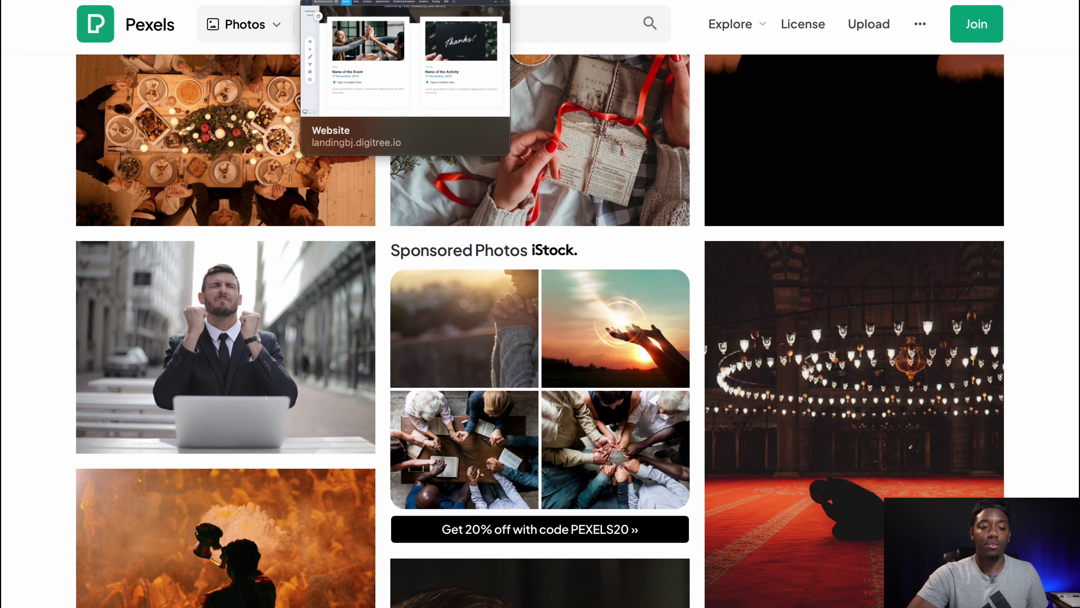
pyautogui.click(323, 0)
pyautogui.scroll(8, 310, 216)
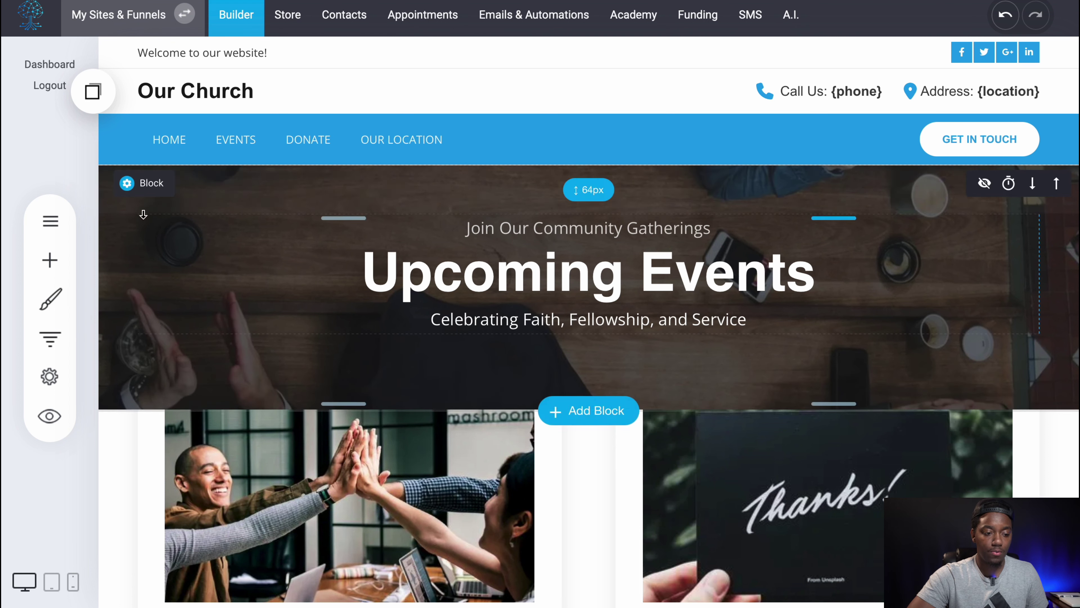
# Review the Donate page, then load the 'Welcome to Faith Church' Home page into the editor
pyautogui.click(59, 265)
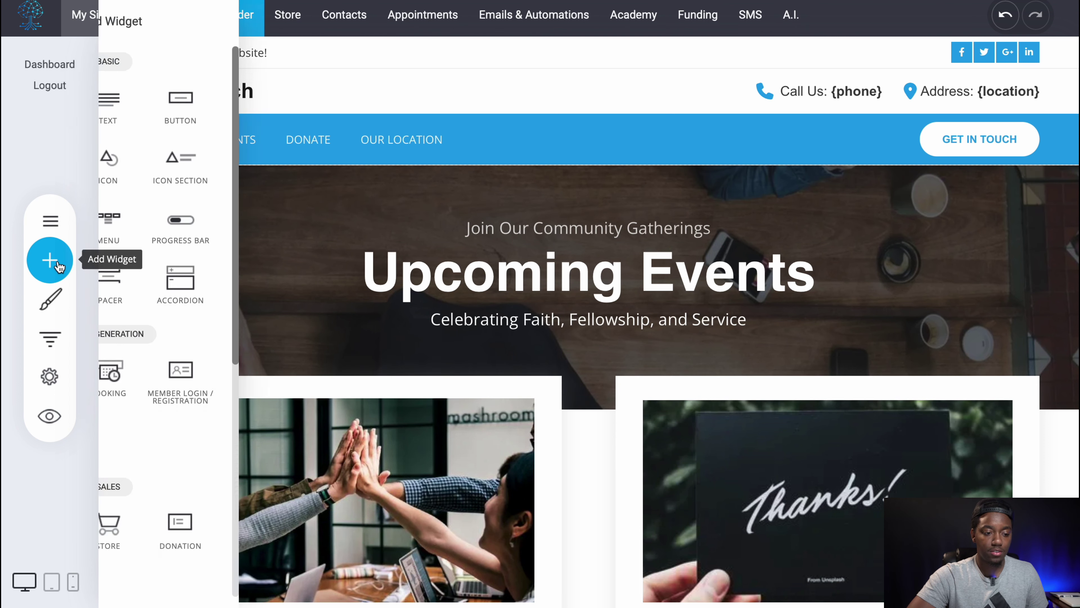
pyautogui.click(316, 139)
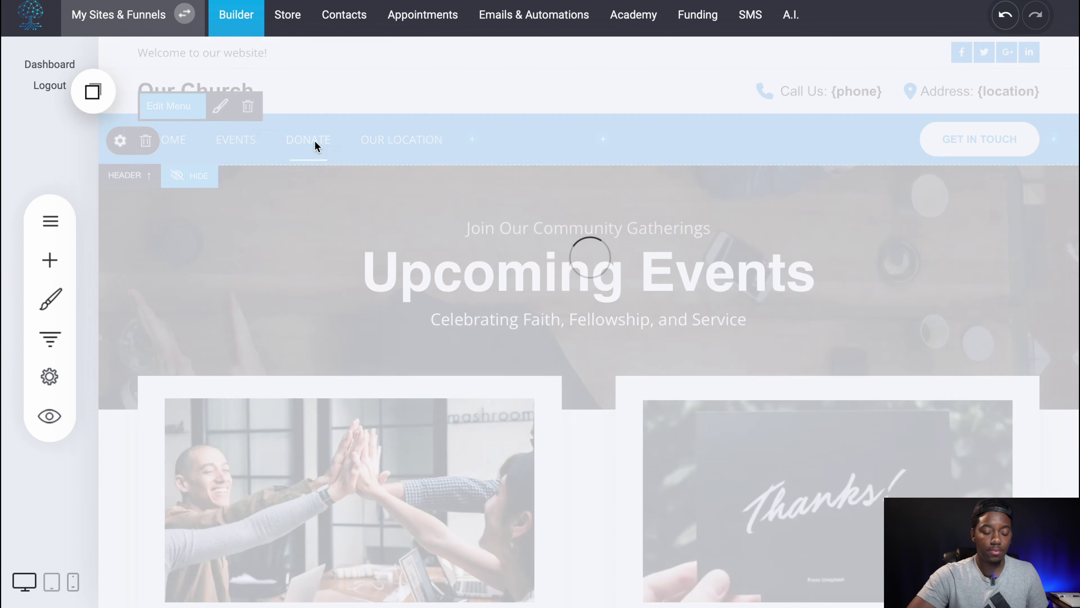
pyautogui.scroll(-5, 769, 319)
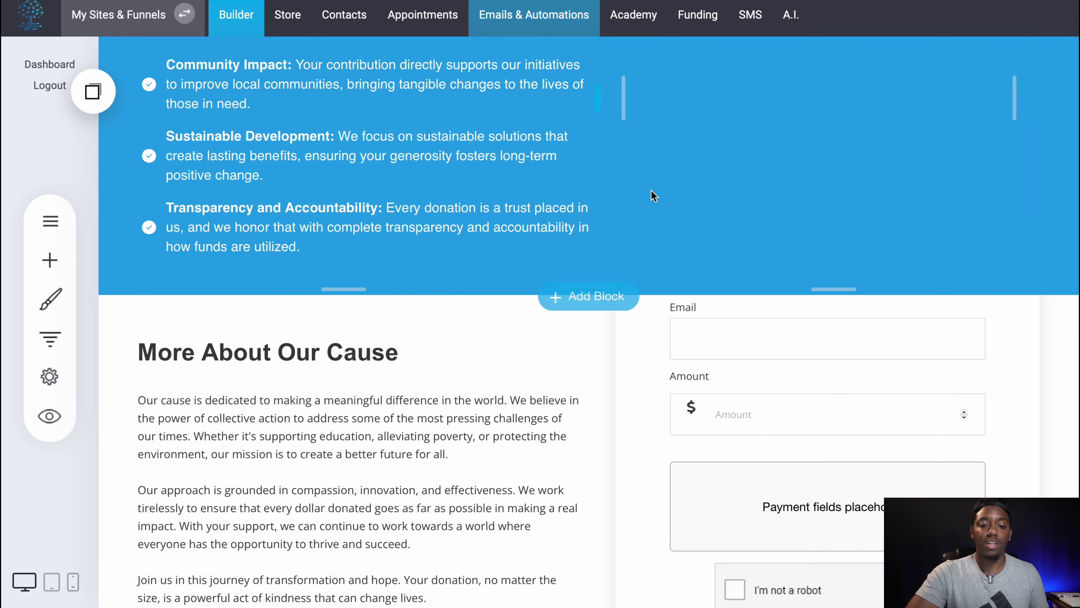
pyautogui.scroll(2, 493, 423)
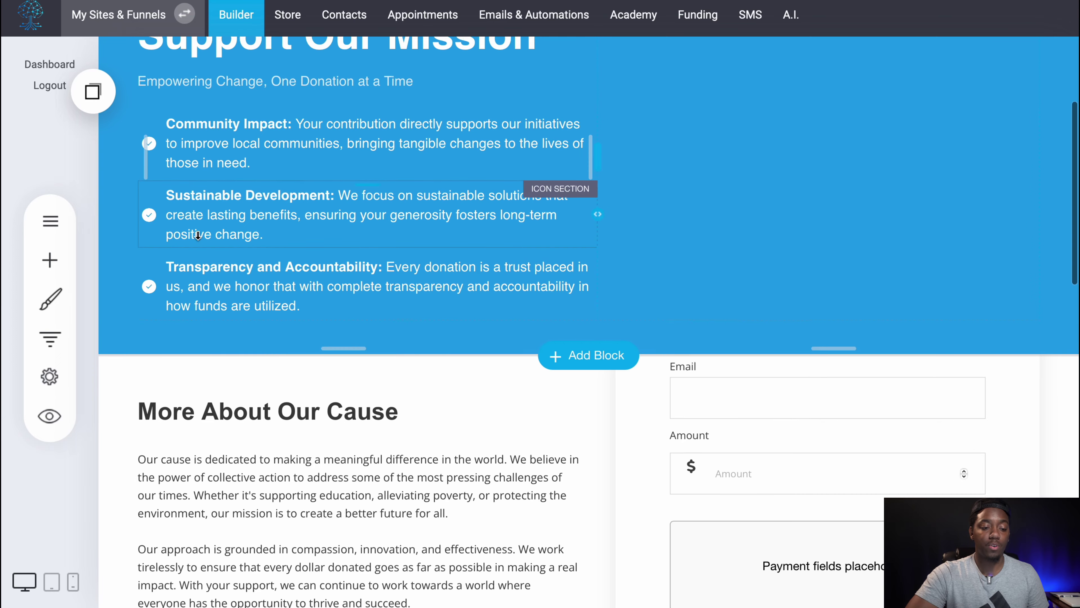
pyautogui.scroll(5, 151, 145)
pyautogui.click(174, 143)
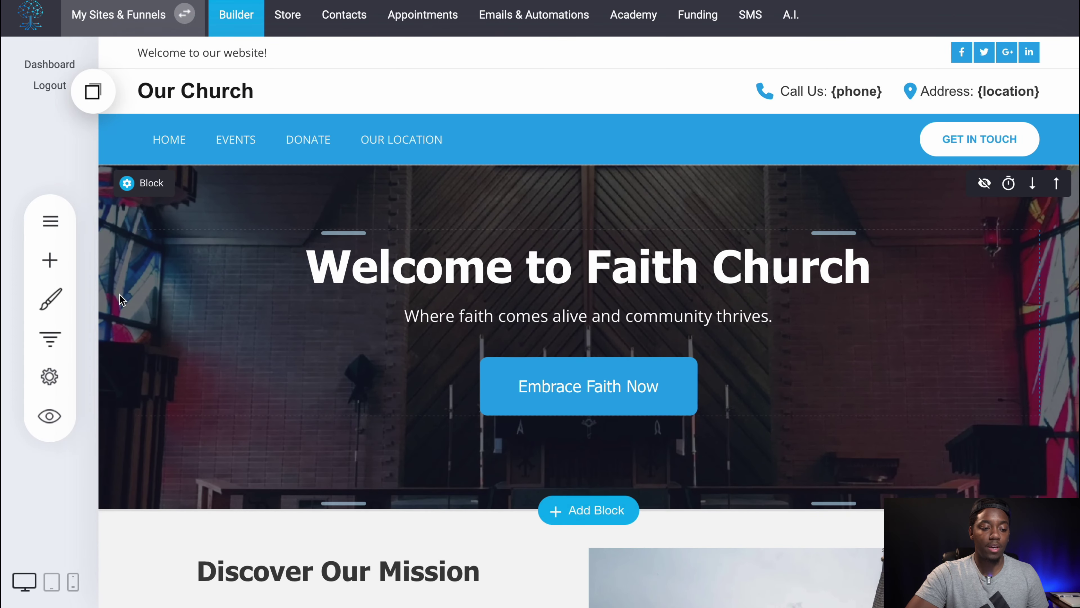
# Preview the available new page types, then open the Get In Touch page from the Pages list
pyautogui.click(58, 229)
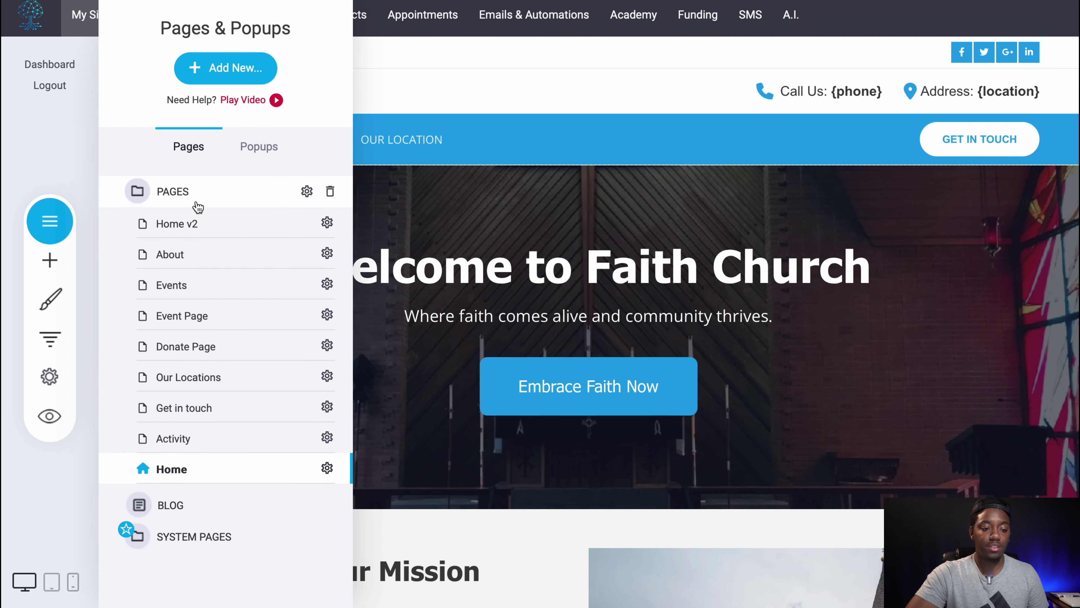
pyautogui.click(245, 70)
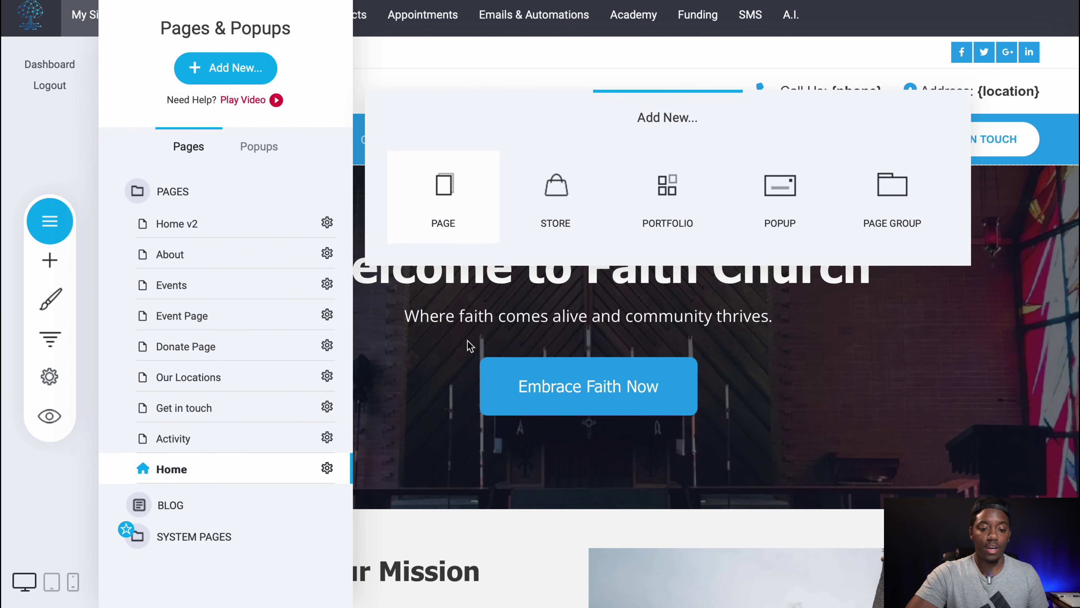
pyautogui.click(424, 384)
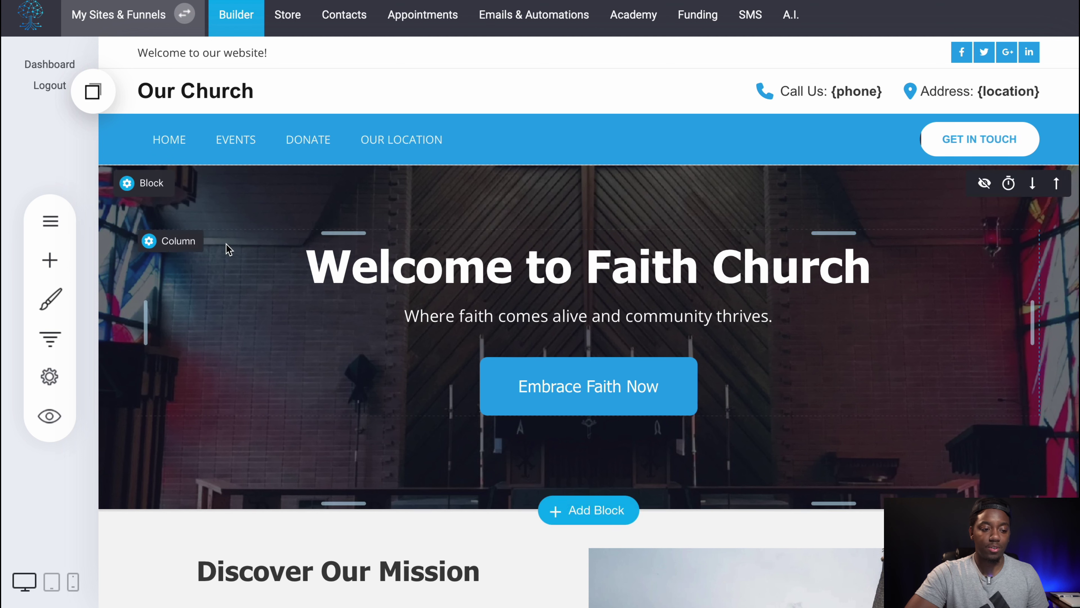
pyautogui.click(49, 220)
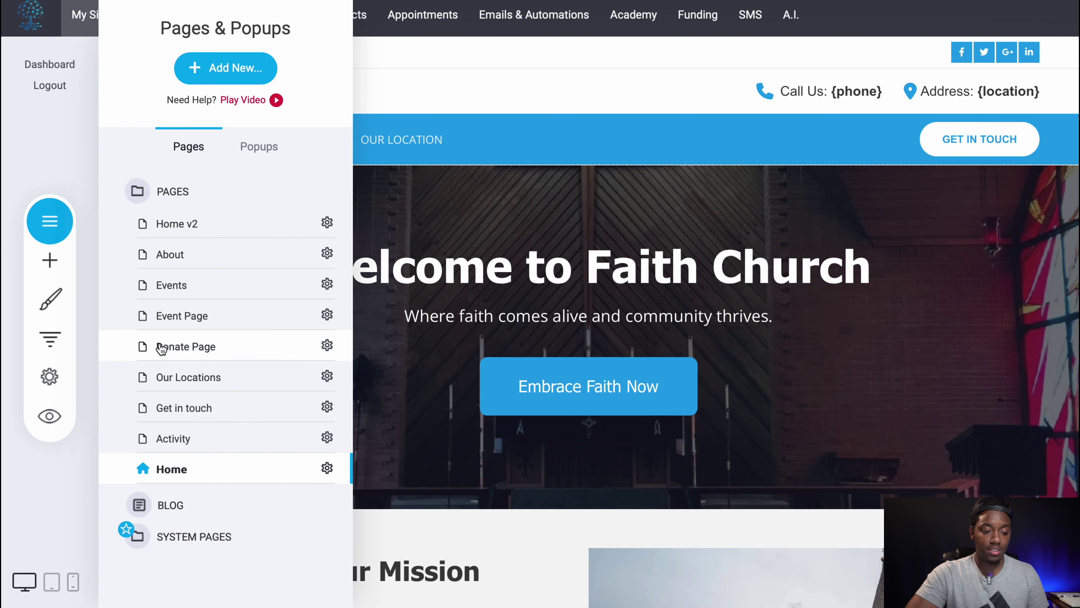
pyautogui.click(181, 408)
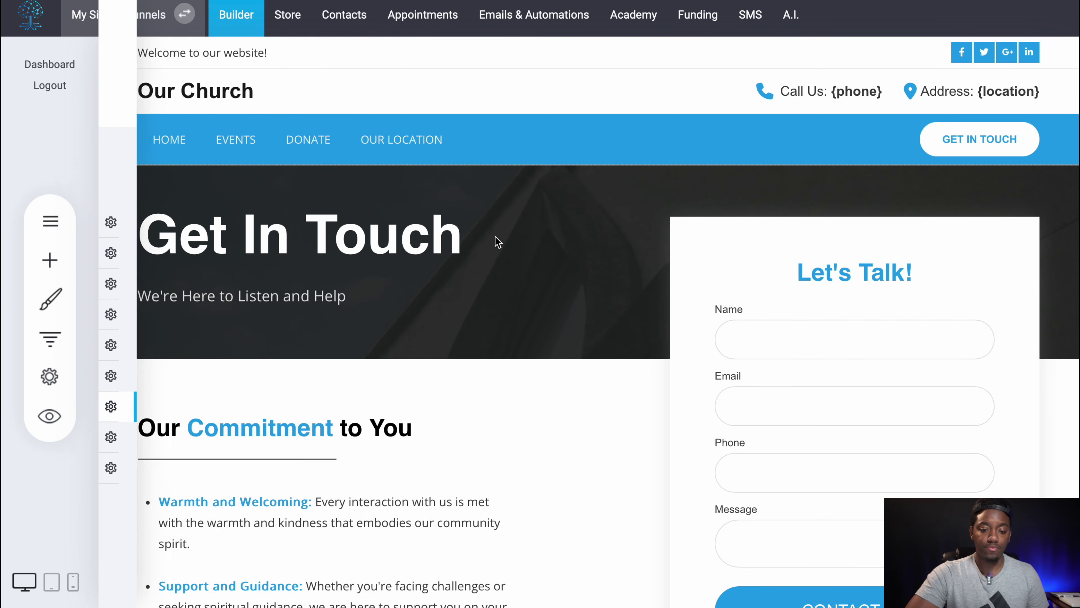
# Select the 'Let's Talk!' contact form and open its Form Settings dialog
pyautogui.scroll(-10, 449, 280)
pyautogui.scroll(8, 363, 390)
pyautogui.scroll(-3, 369, 382)
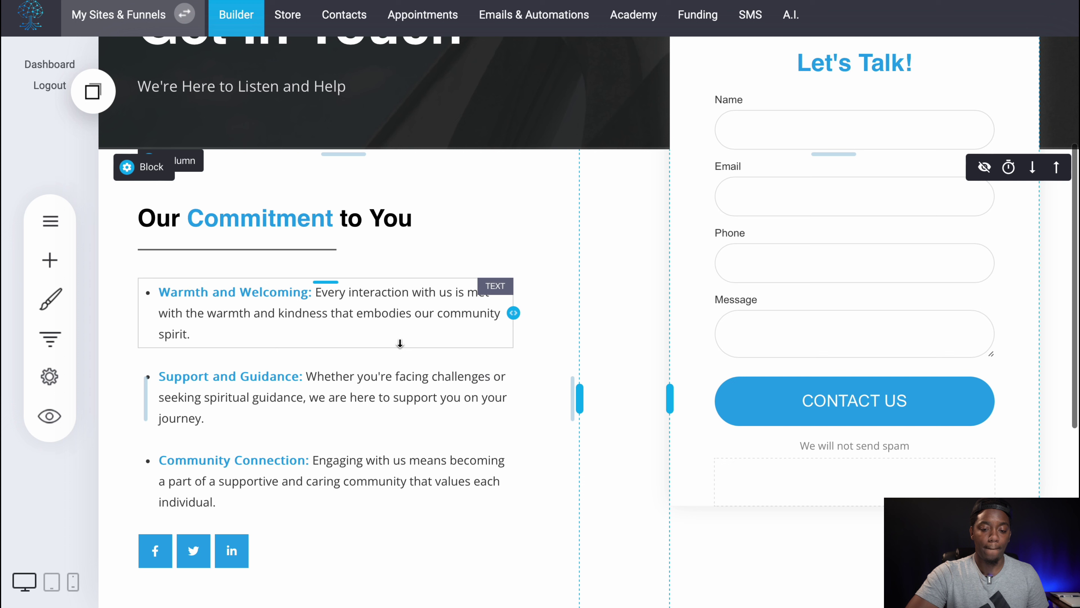
pyautogui.click(866, 267)
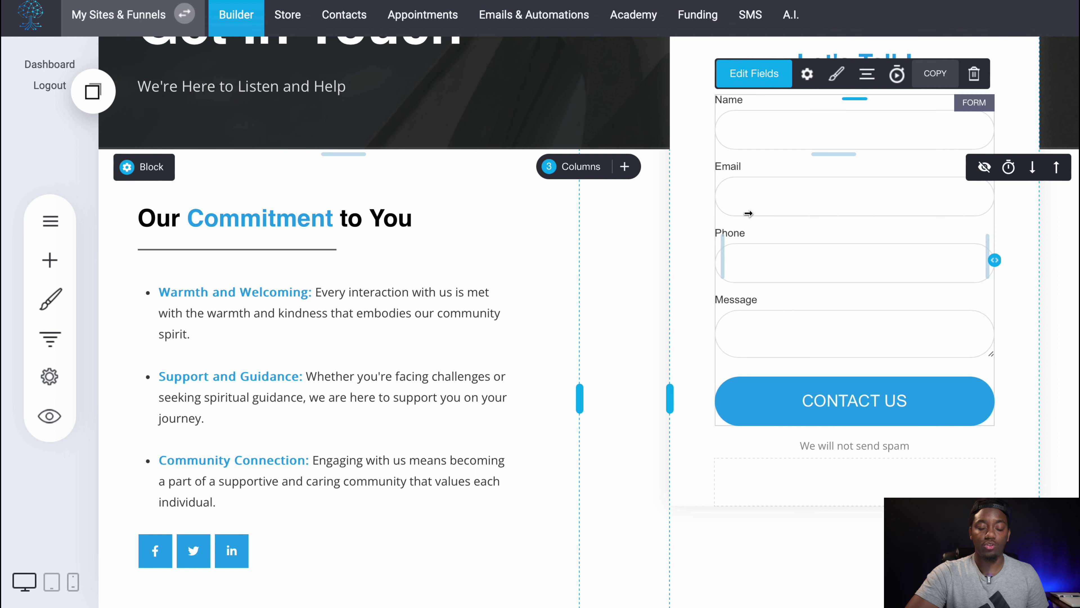
pyautogui.click(807, 74)
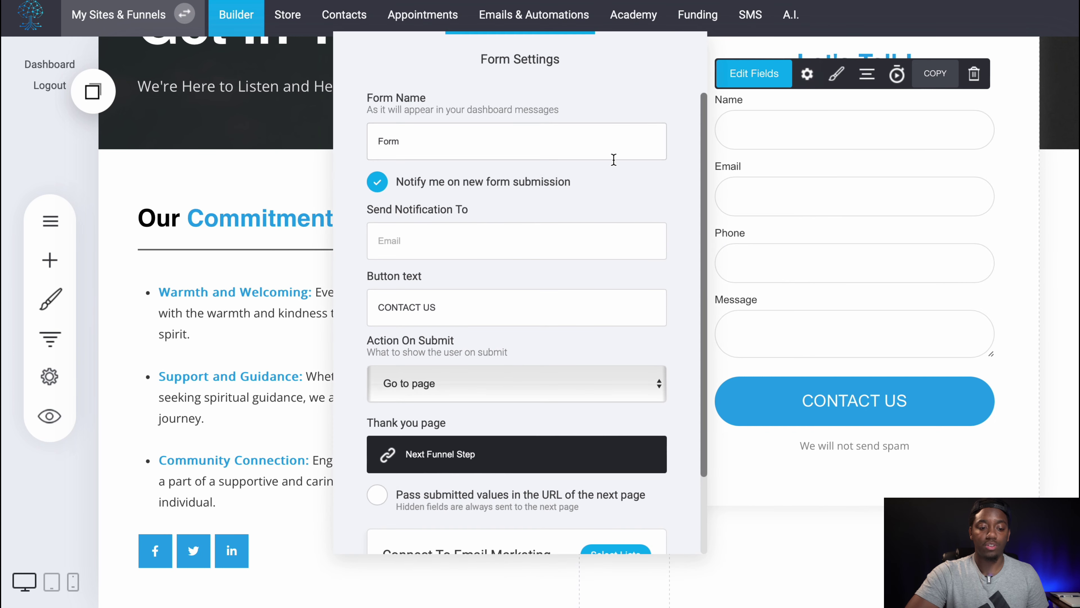
# Leave the Send Notification To field empty, close Form Settings, and return to the page top
pyautogui.scroll(-2, 563, 346)
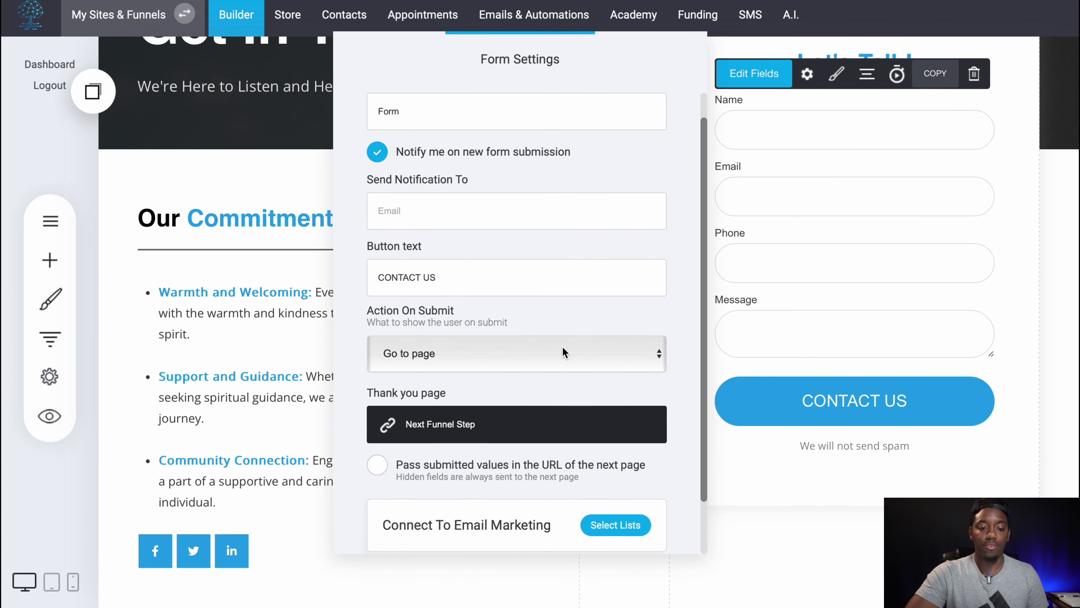
pyautogui.click(433, 212)
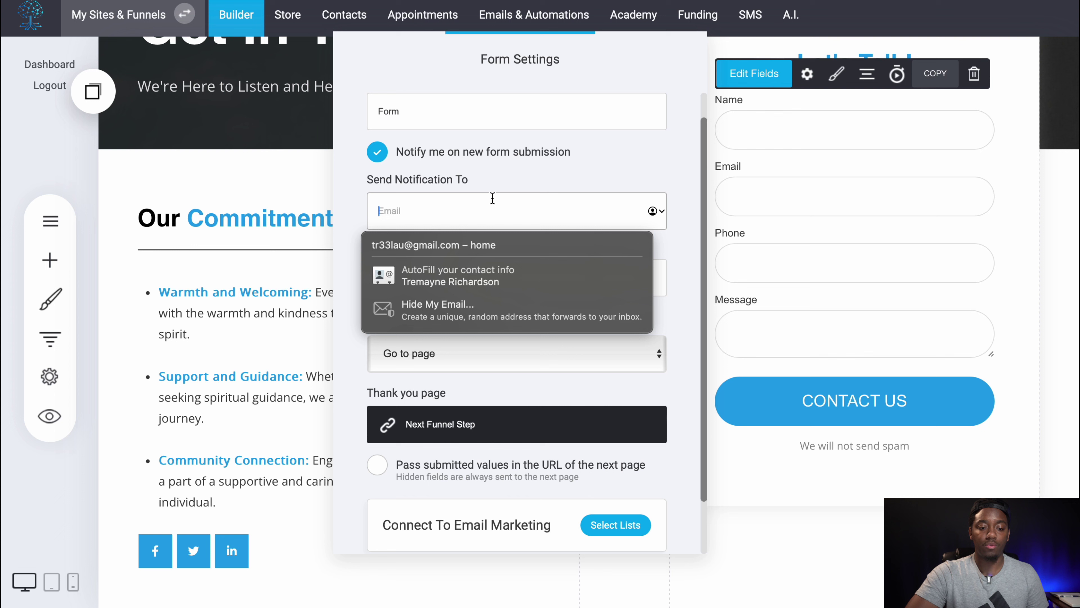
pyautogui.click(524, 182)
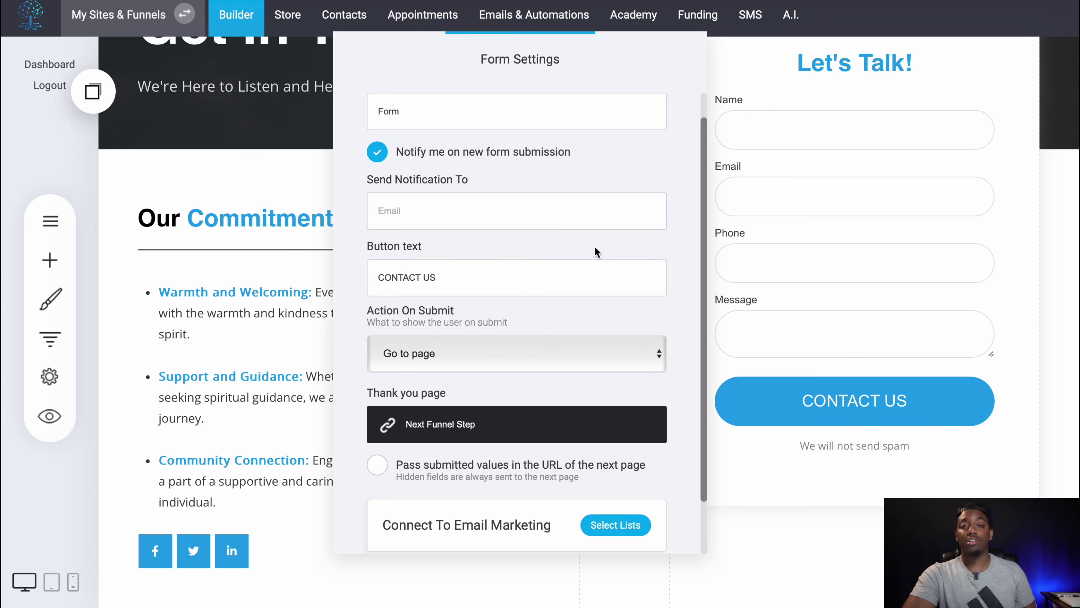
pyautogui.click(771, 81)
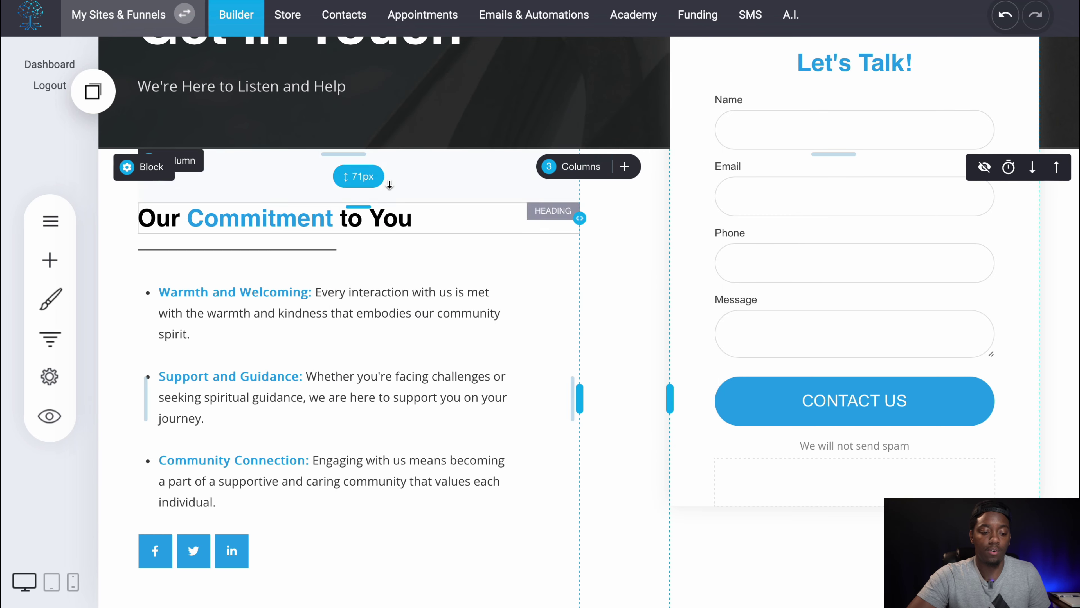
pyautogui.scroll(5, 397, 243)
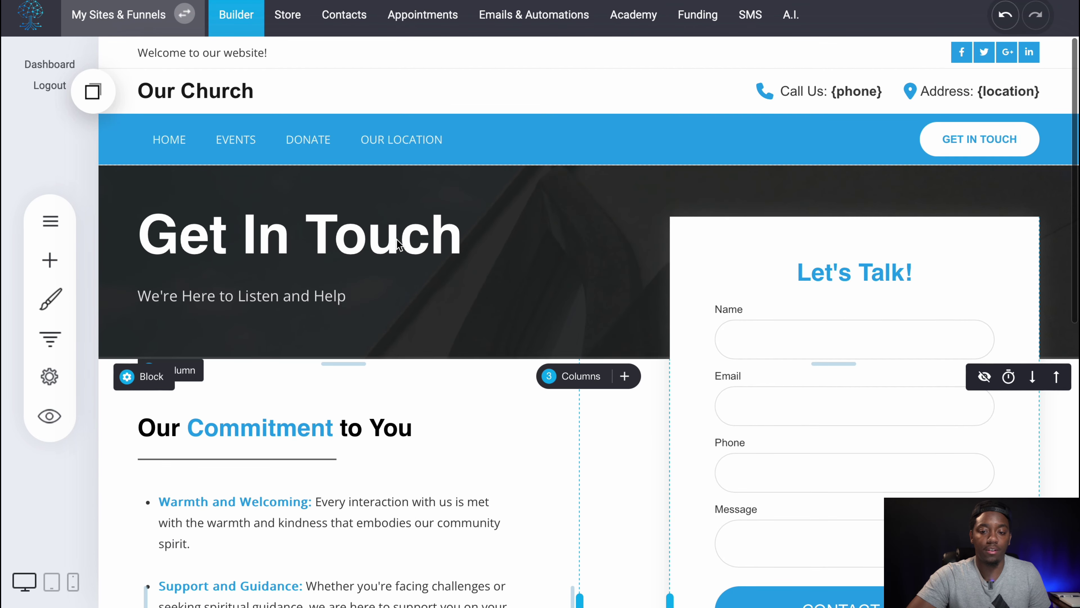